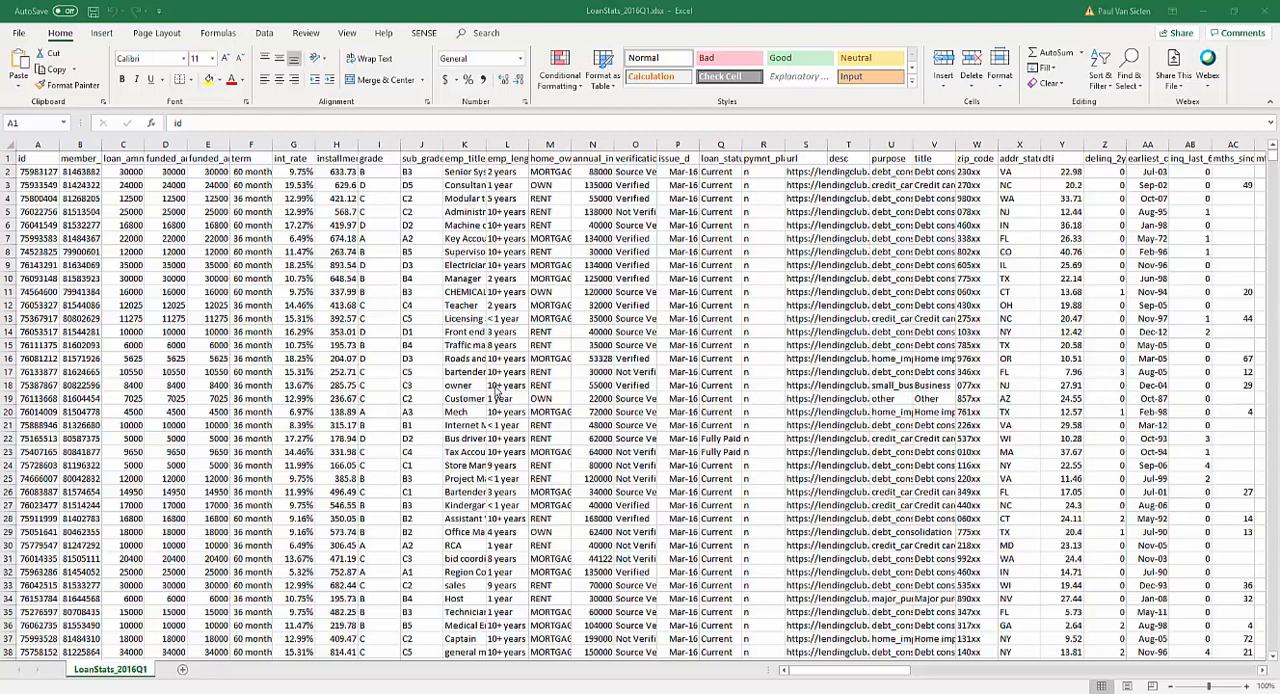
Examine the extent of the LoanStats_2016Q1 worksheet, going down to its last row and across its columns.
left_click(31, 155)
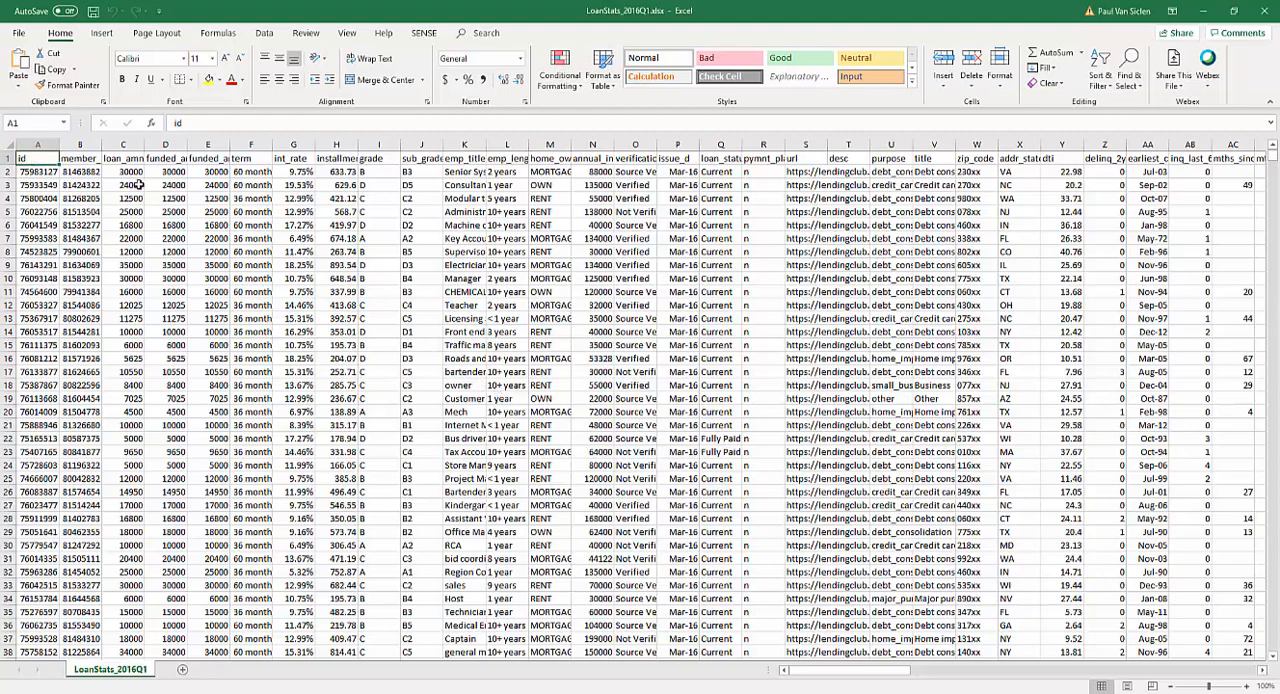
key("ctrl+Down")
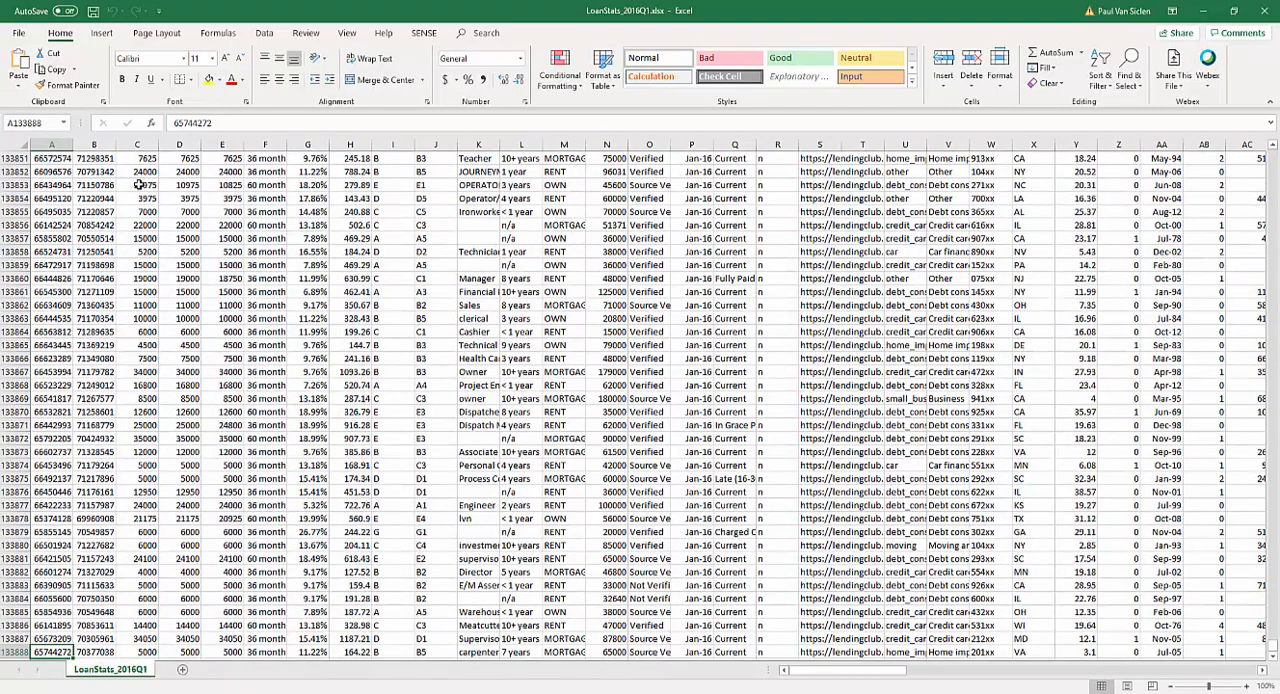
key("ctrl+Right")
key("ctrl+Right")
key("ctrl+Right")
key("ctrl+Right")
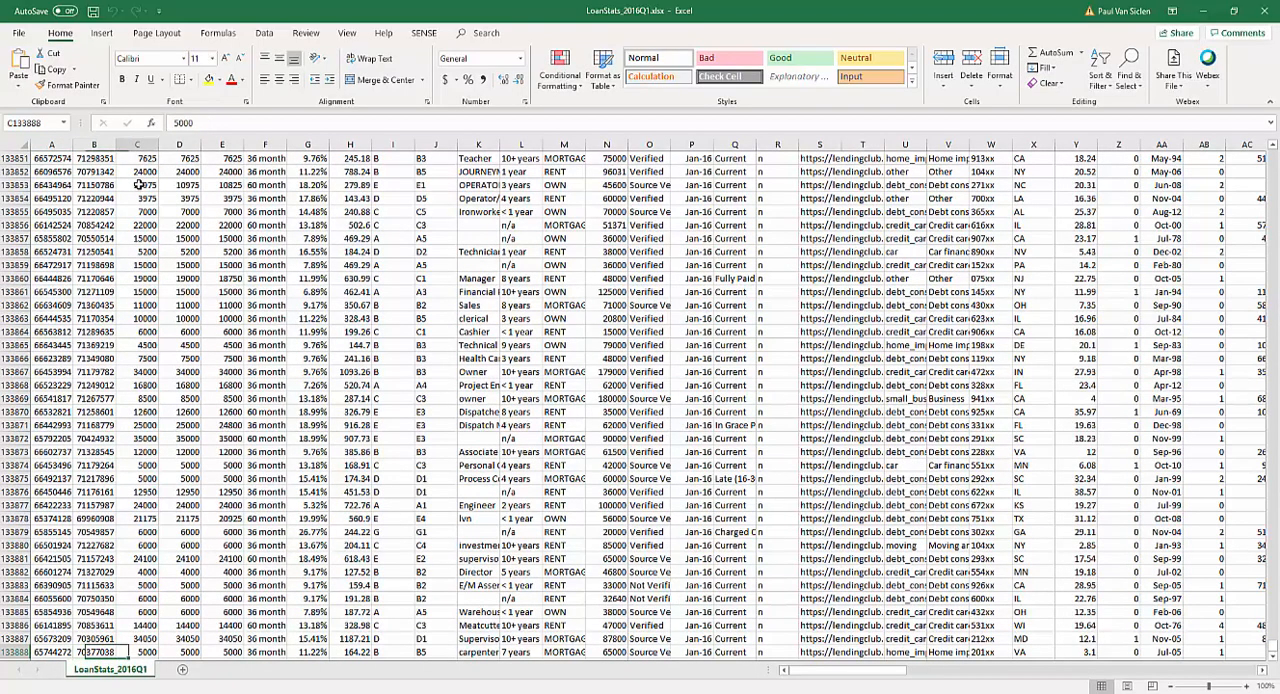
key("ctrl+Right")
key("ctrl+Right")
key("ctrl+Right")
key("ctrl+Right")
key("ctrl+Right")
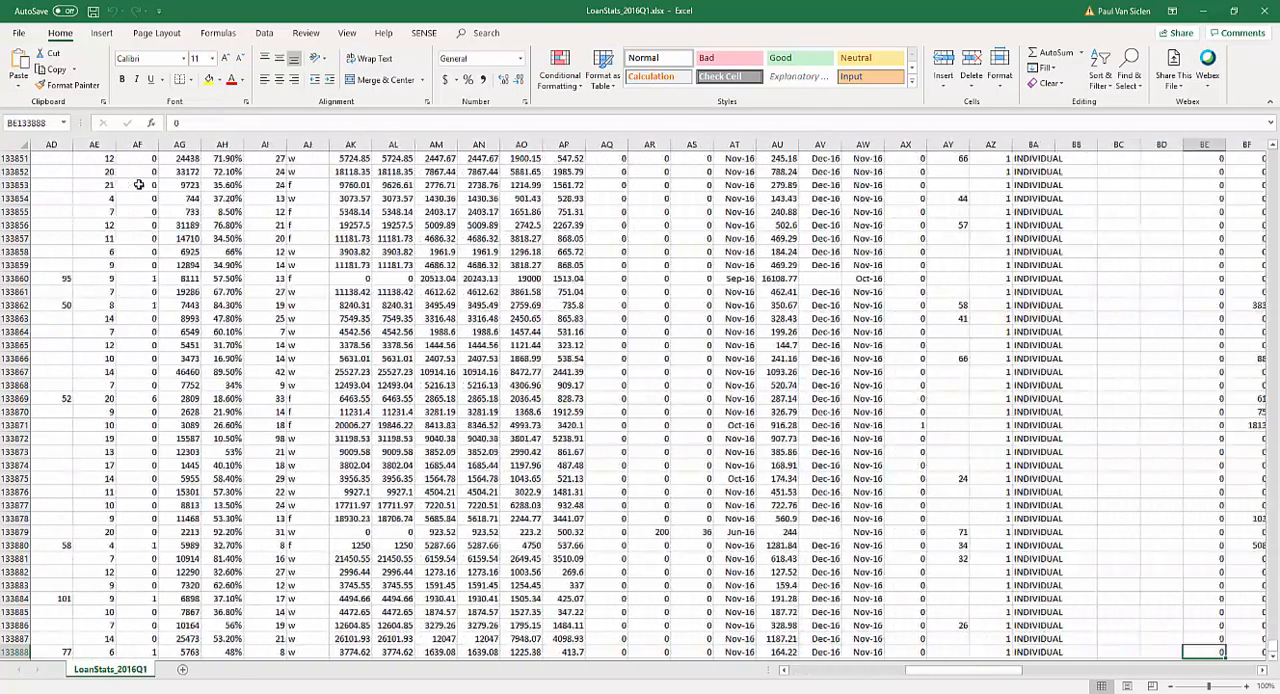
key("ctrl+Right")
key("ctrl+Right")
key("ctrl+Right")
key("ctrl+Right")
key("ctrl+Right")
key("ctrl+Right")
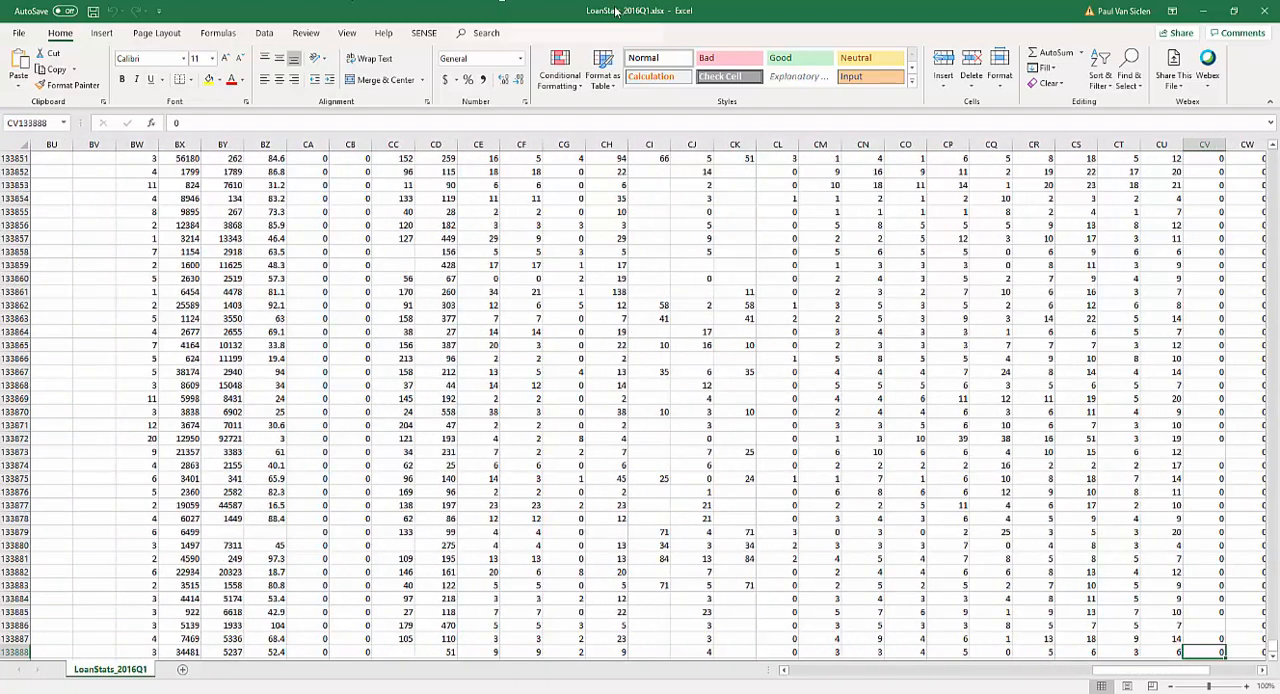
Switch to Qlik Sense and create an app named No Keyboard Challenge in the Personal space.
left_click(1203, 11)
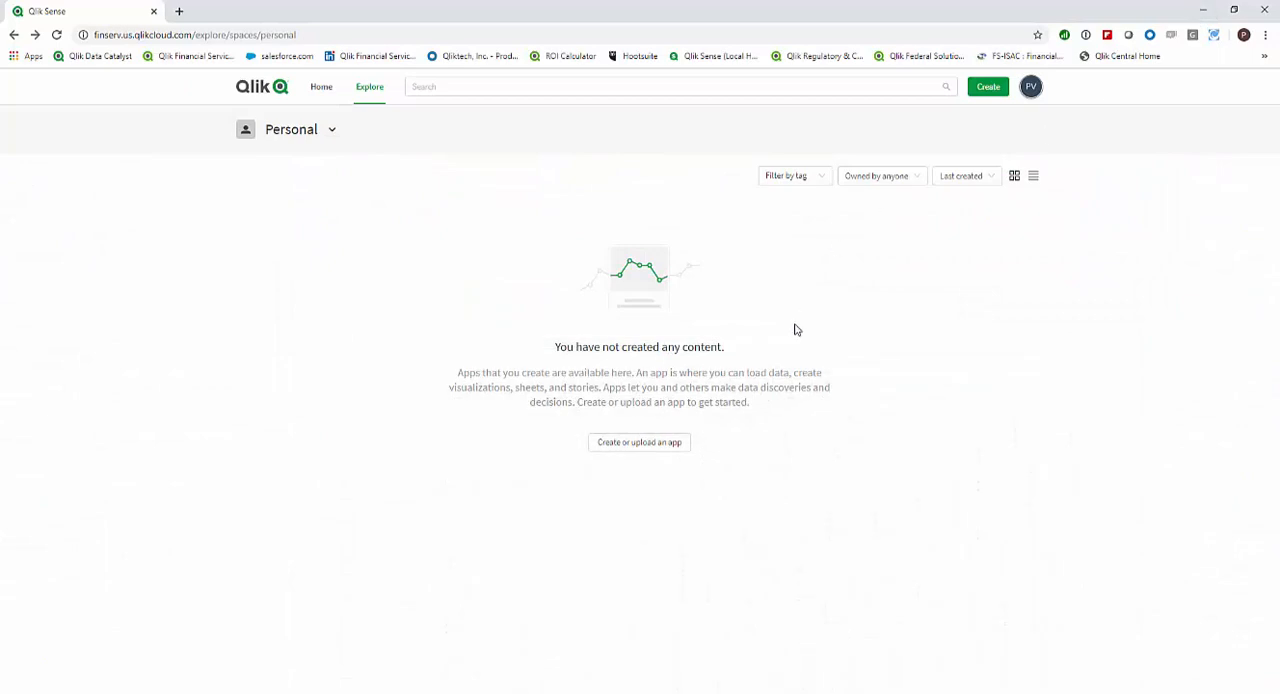
left_click(637, 445)
left_click(631, 467)
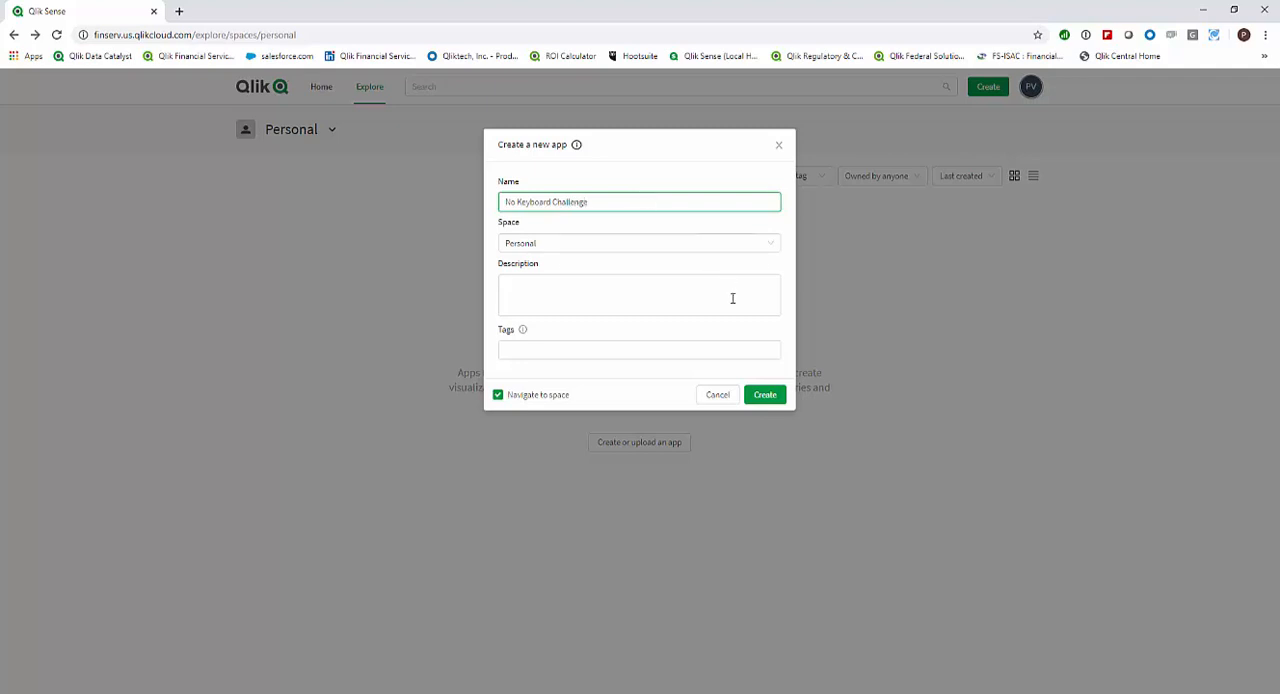
left_click(765, 396)
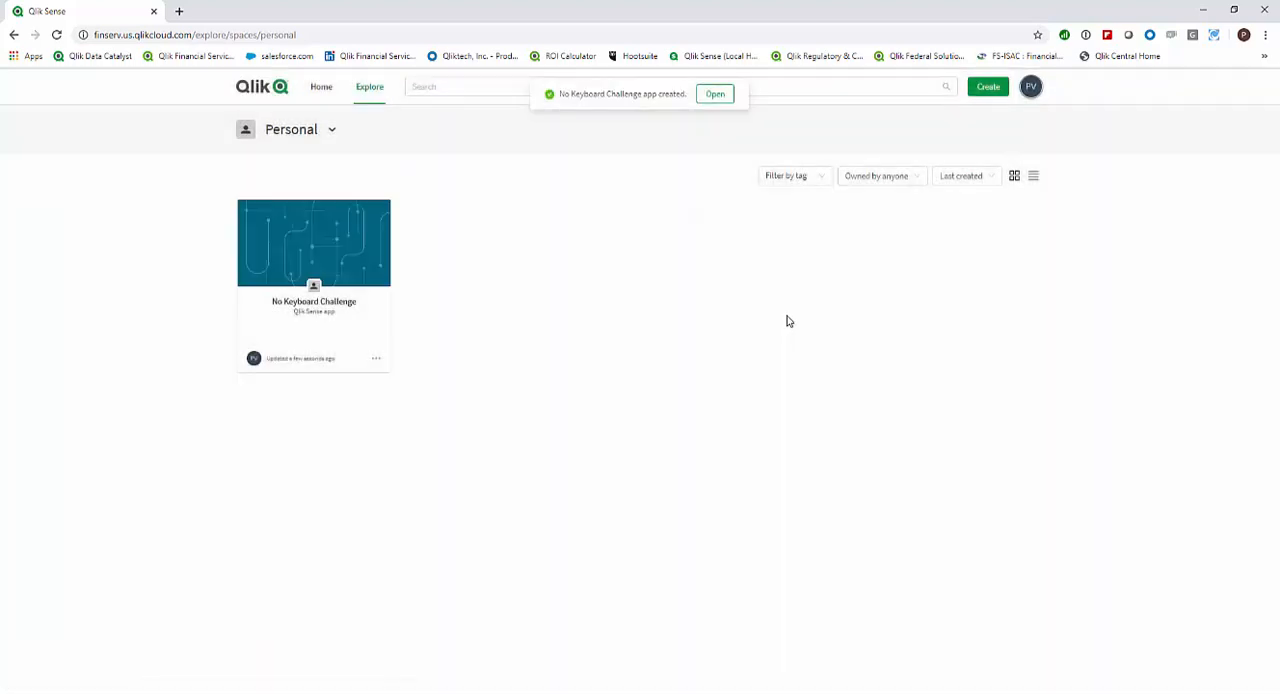
Open the No Keyboard Challenge app and load all fields of LoanStats_2016Q1.xlsx from the stored data files.
left_click(329, 259)
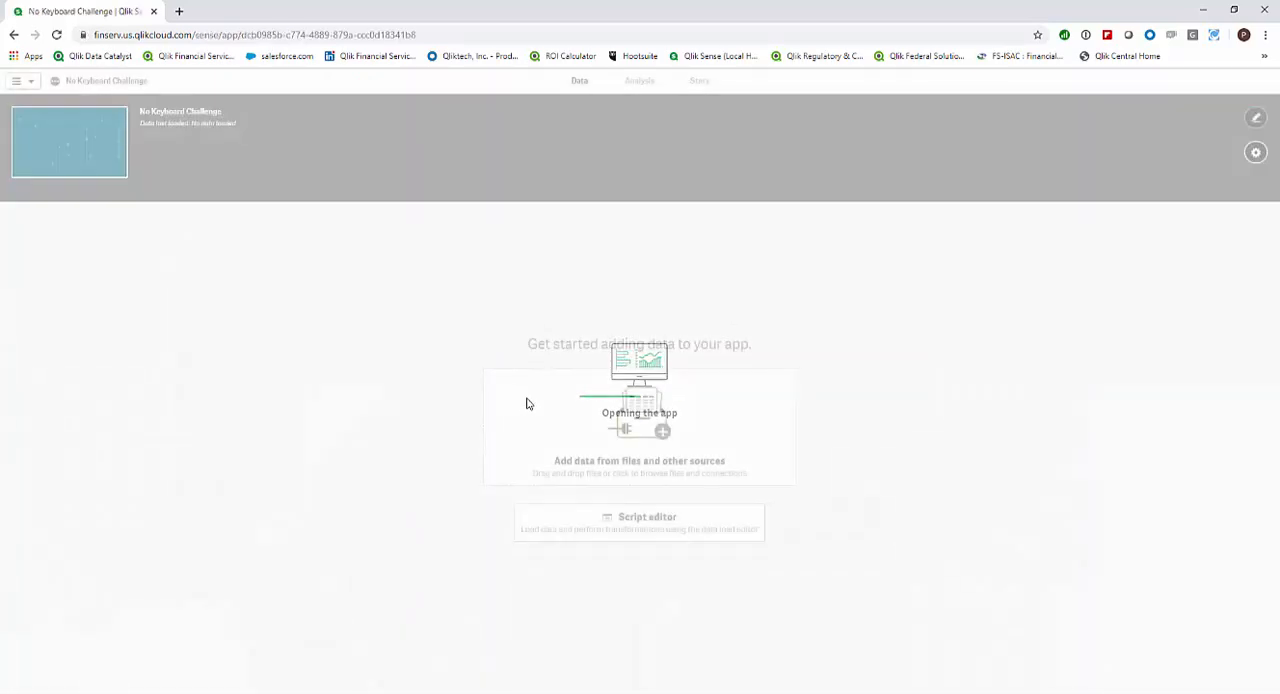
left_click(620, 415)
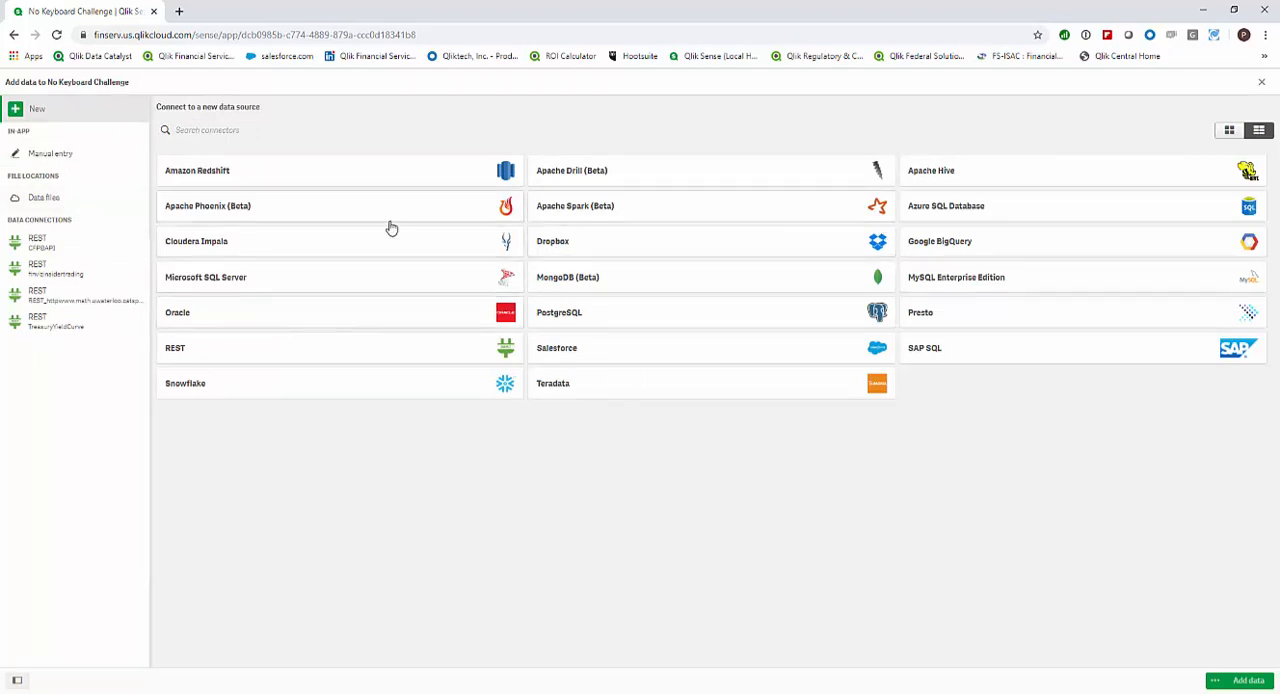
left_click(57, 201)
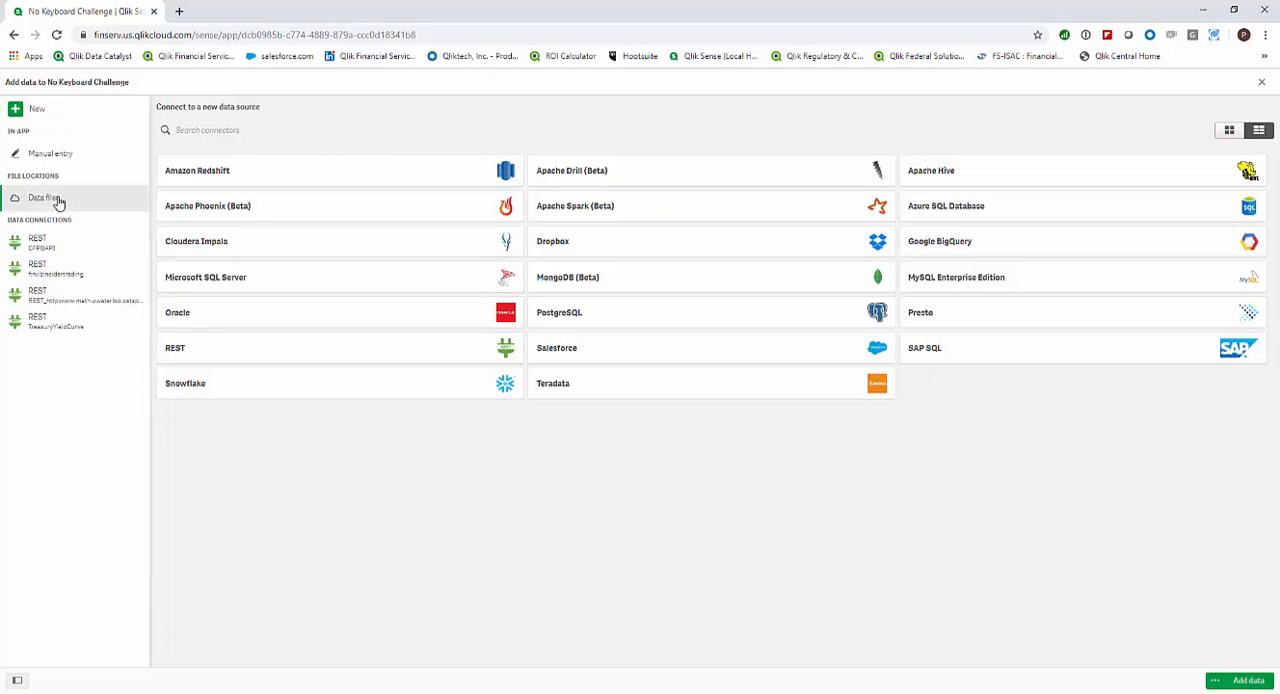
left_click(192, 213)
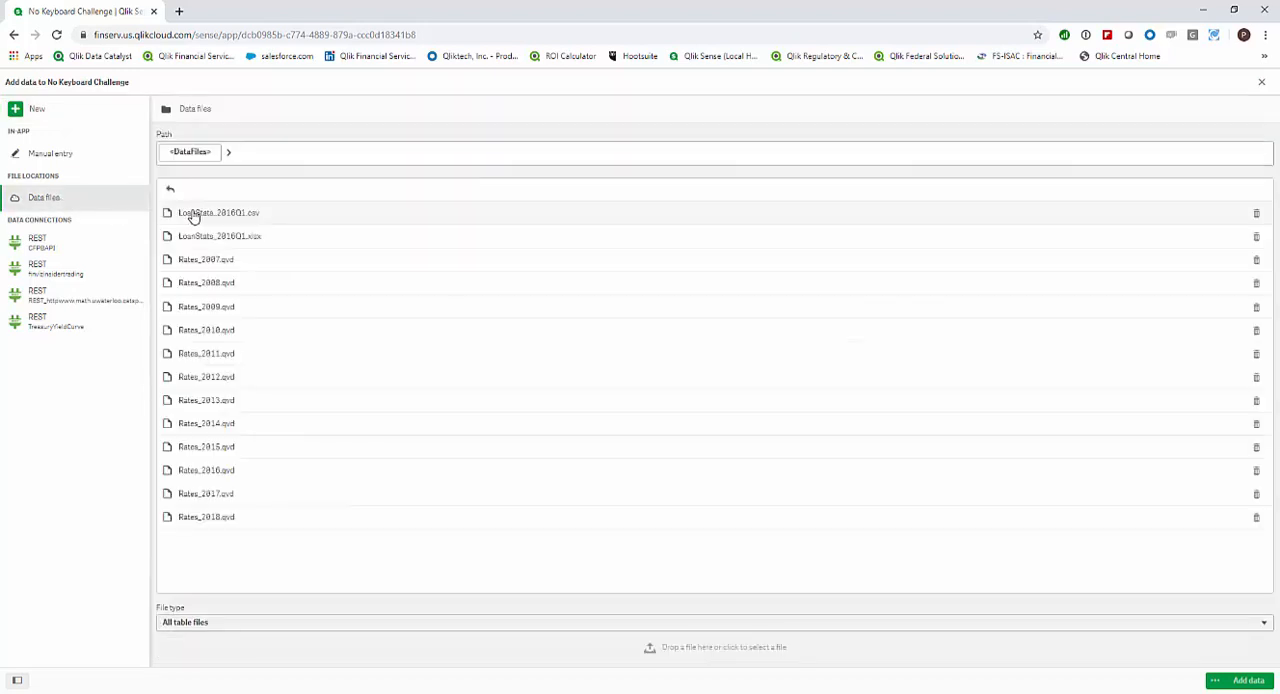
left_click(282, 237)
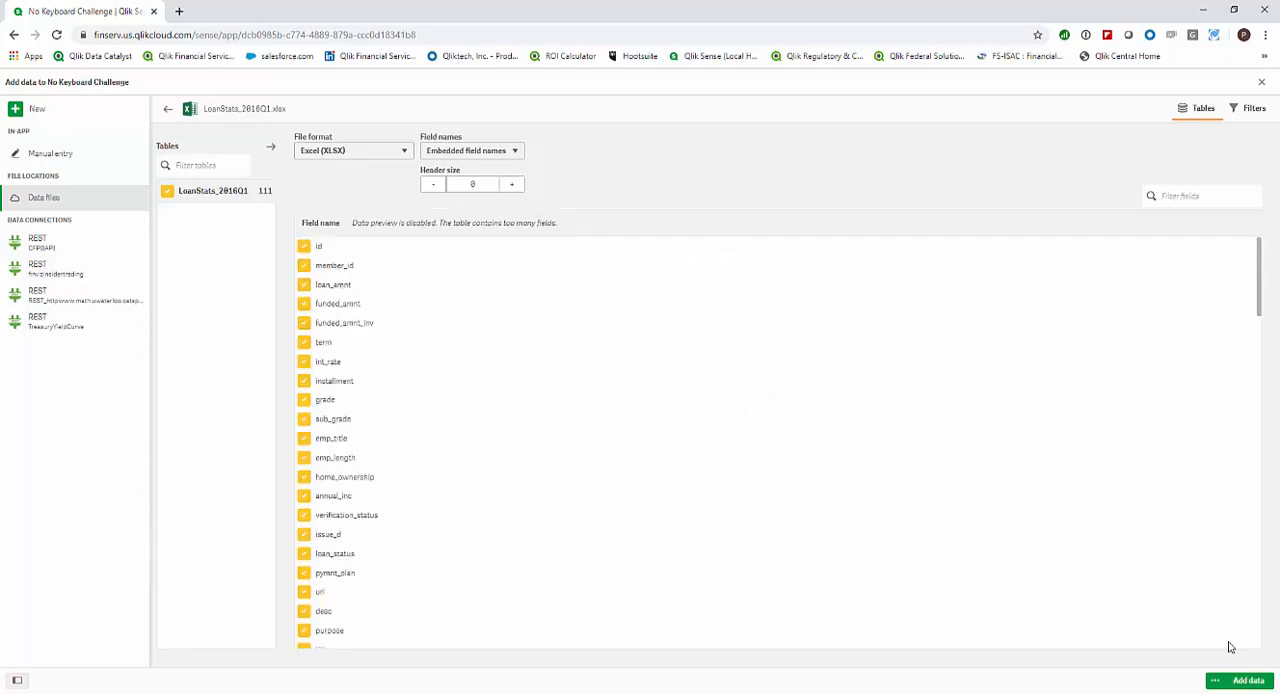
left_click(1246, 681)
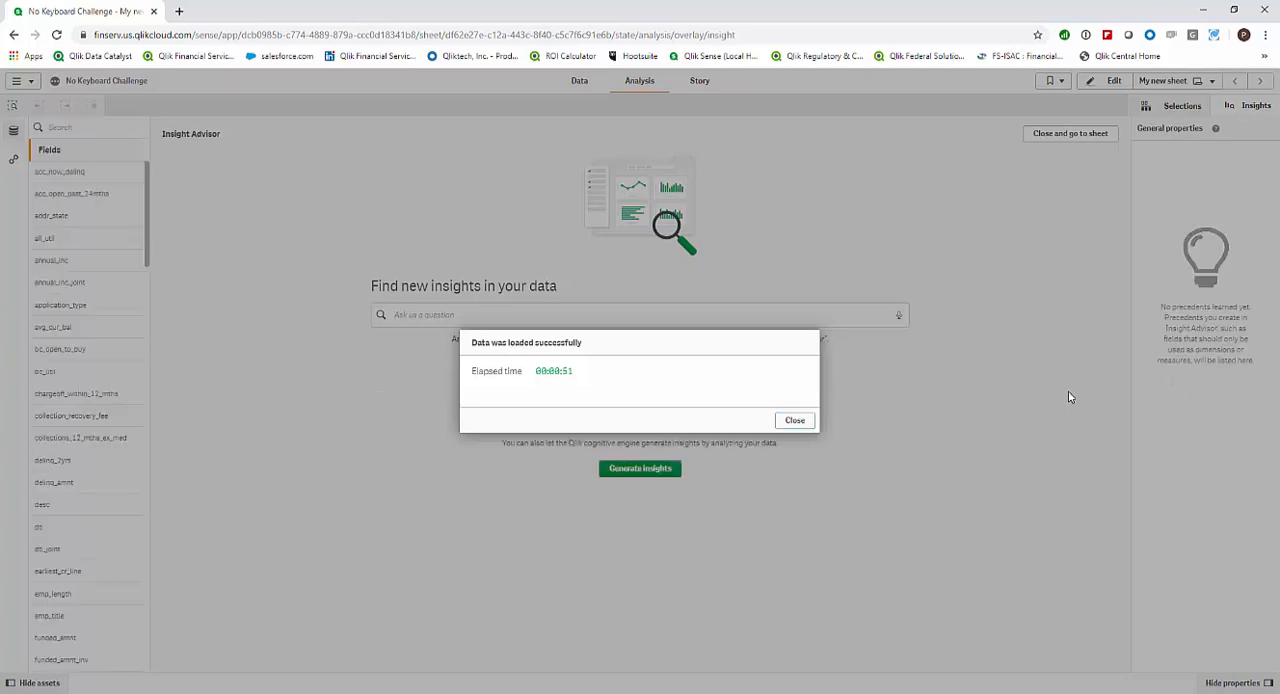
left_click(798, 420)
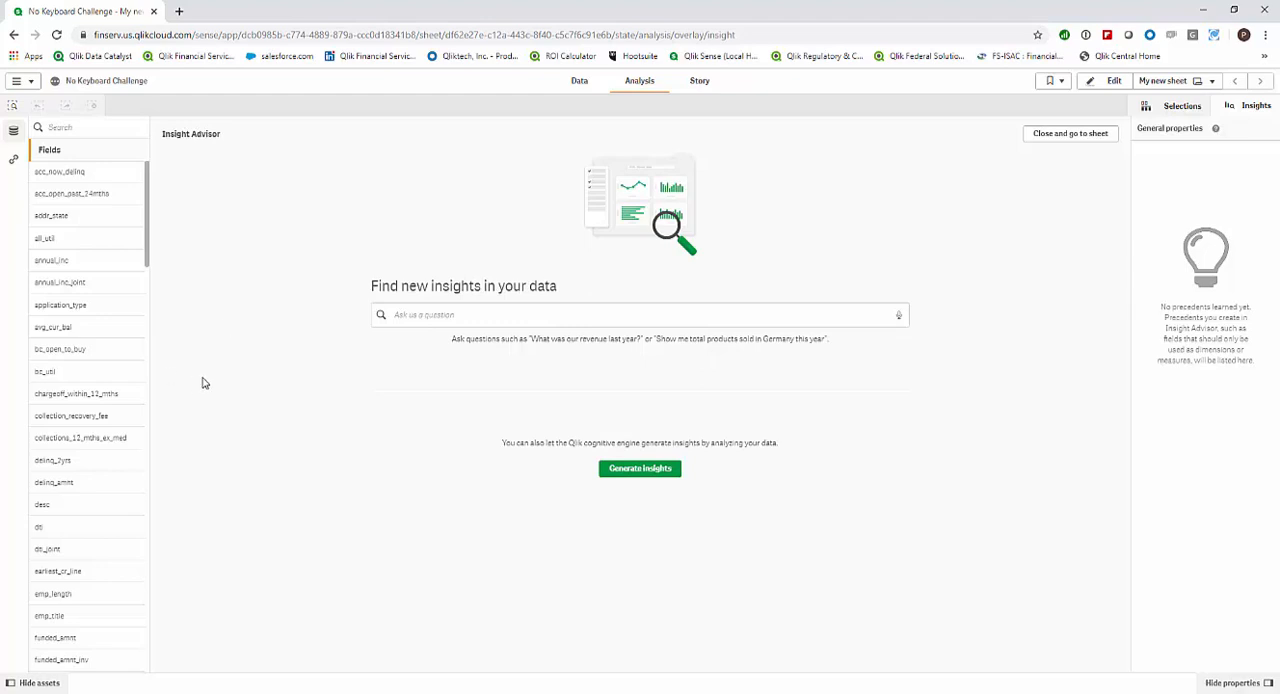
Generate insights for the funded_amnt field and add the avg(funded_amnt) KPI and the funded_amnt histogram to the sheet.
scroll(118, 422, "down", 1)
scroll(116, 410, "down", 9)
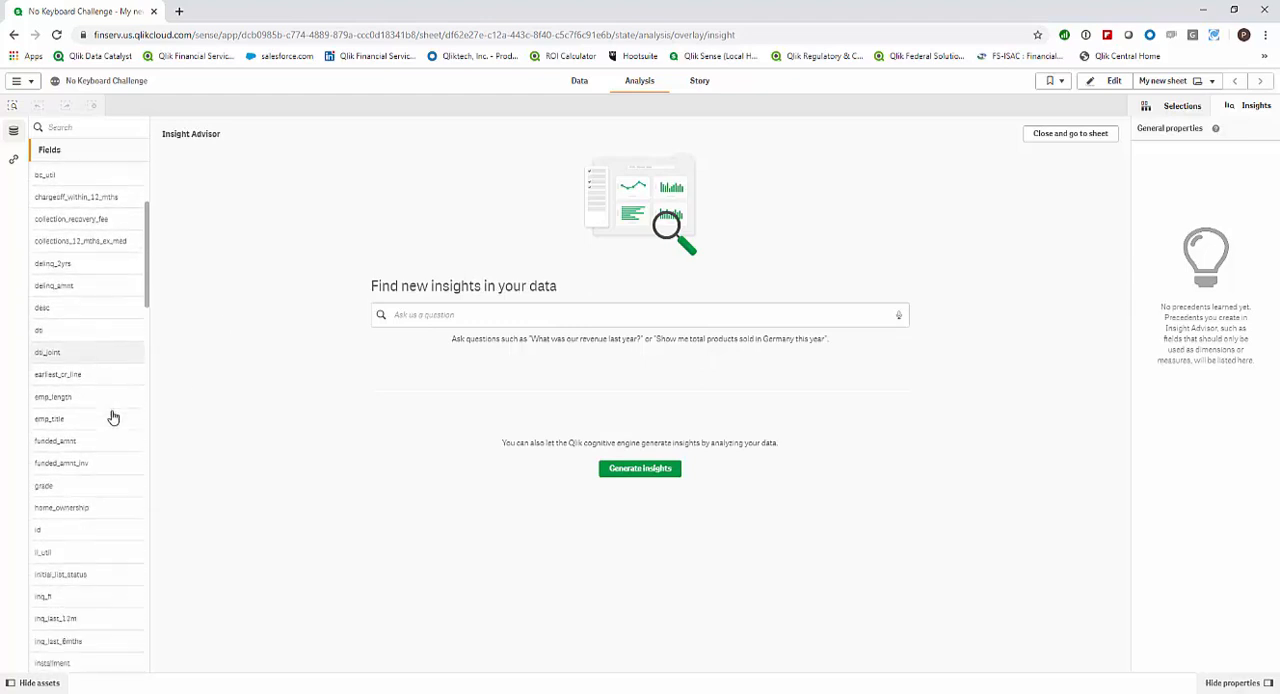
left_click(112, 377)
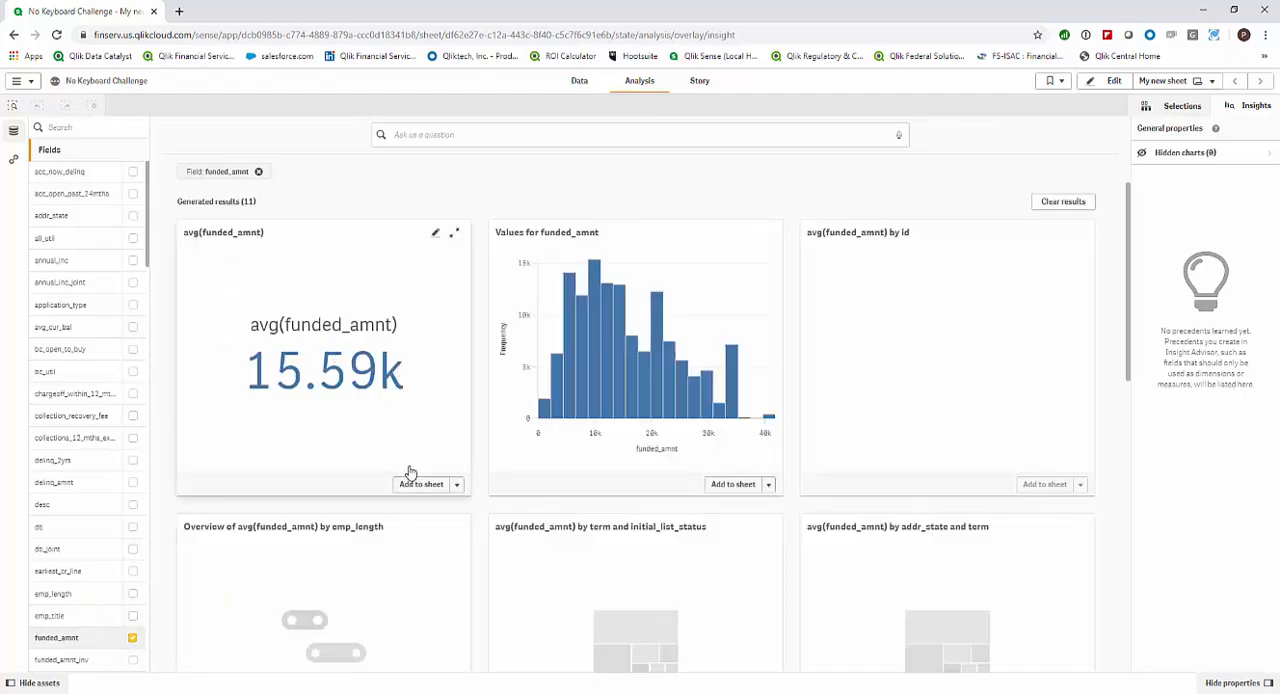
left_click(421, 484)
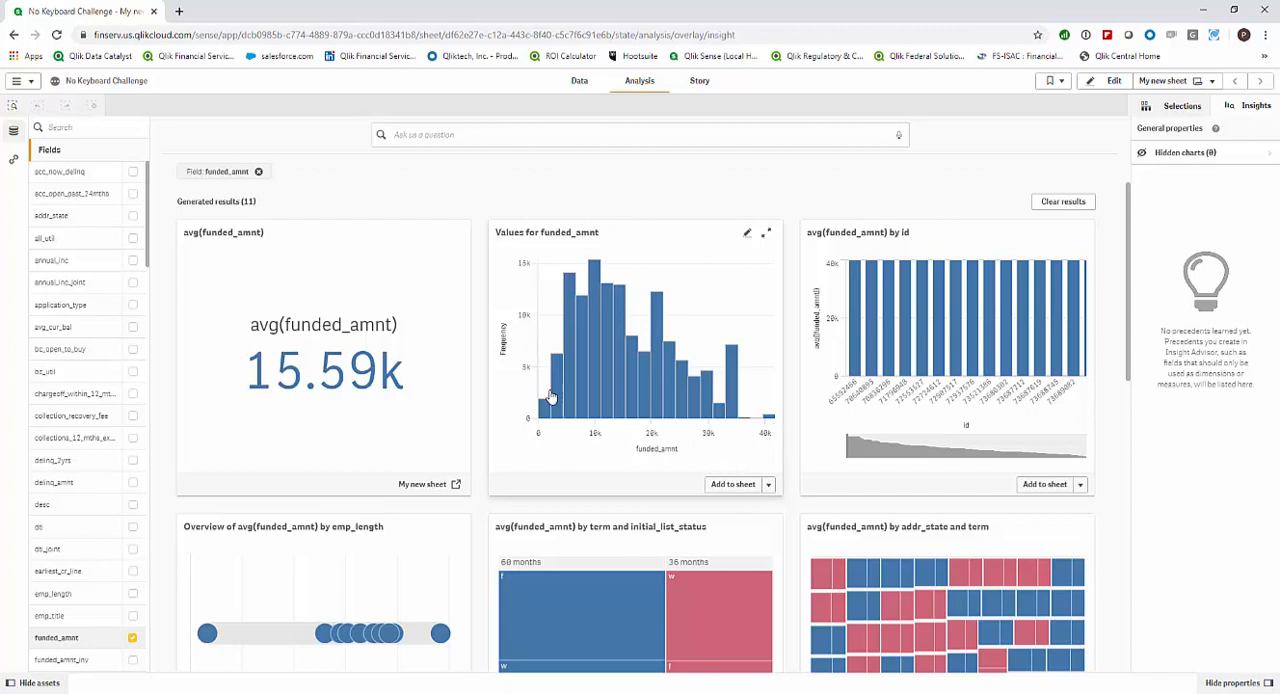
left_click(732, 484)
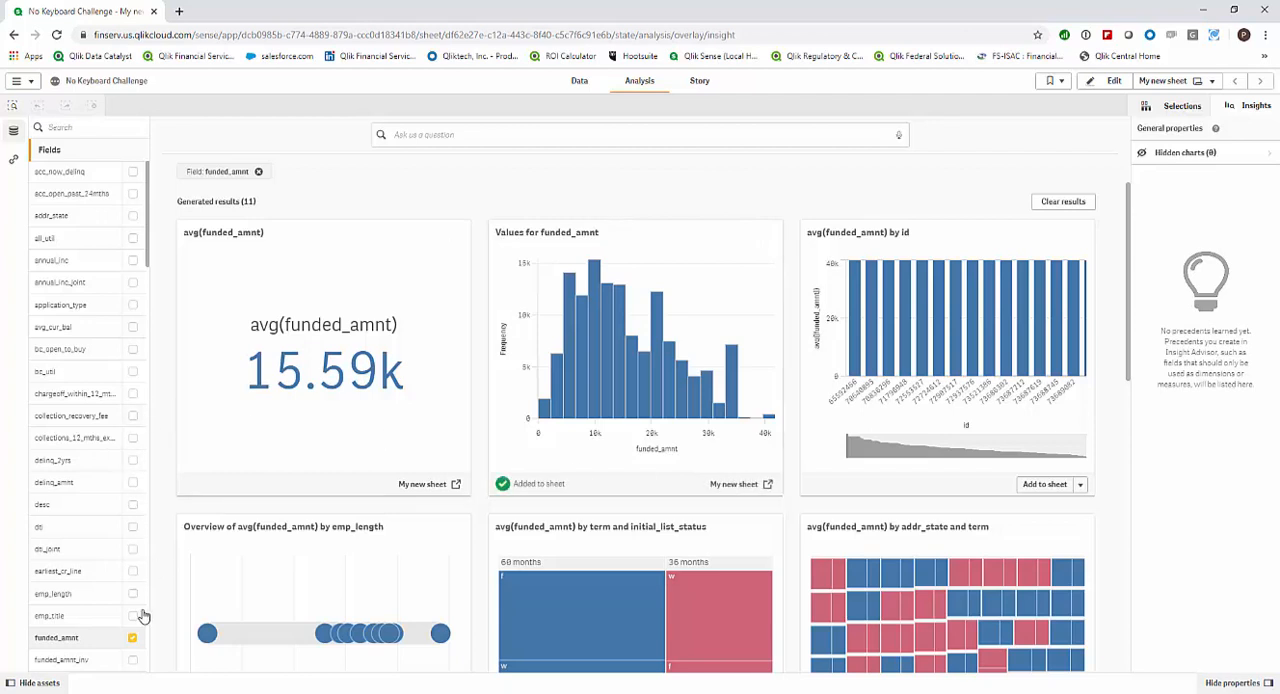
Generate insights for funded_amnt combined with purpose and add the avg(funded_amnt) by purpose bar chart to the sheet.
left_click(134, 641)
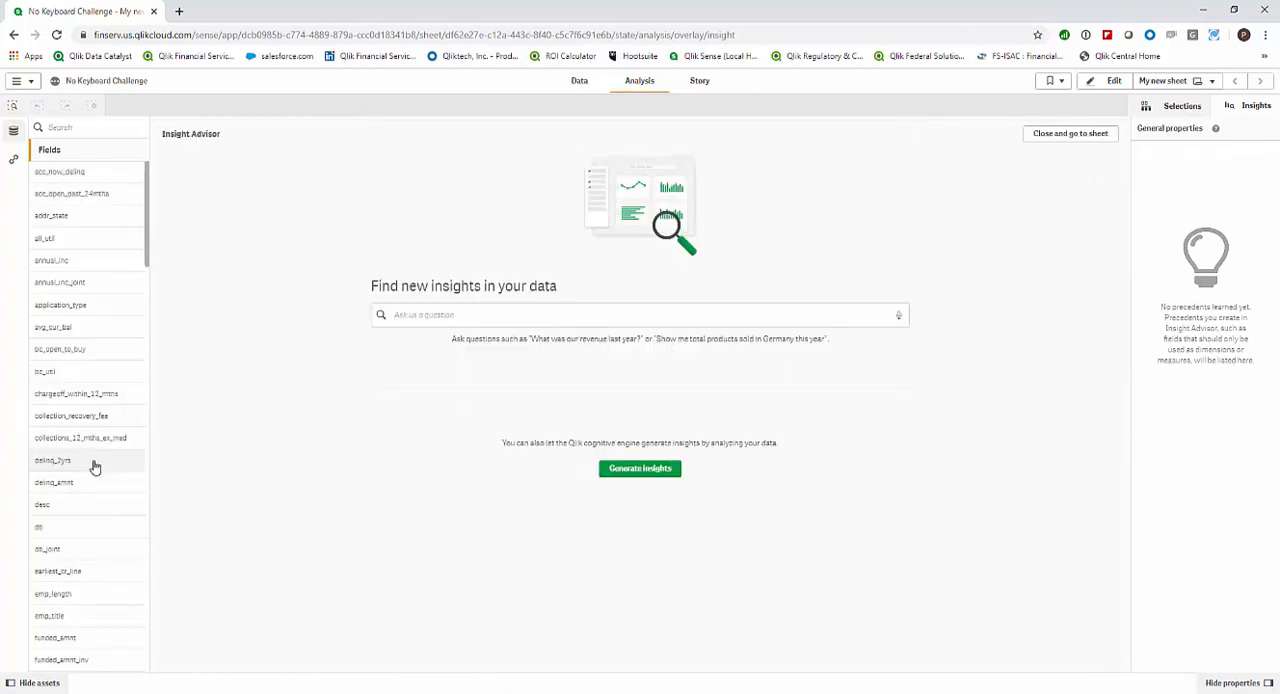
scroll(92, 467, "down", 10)
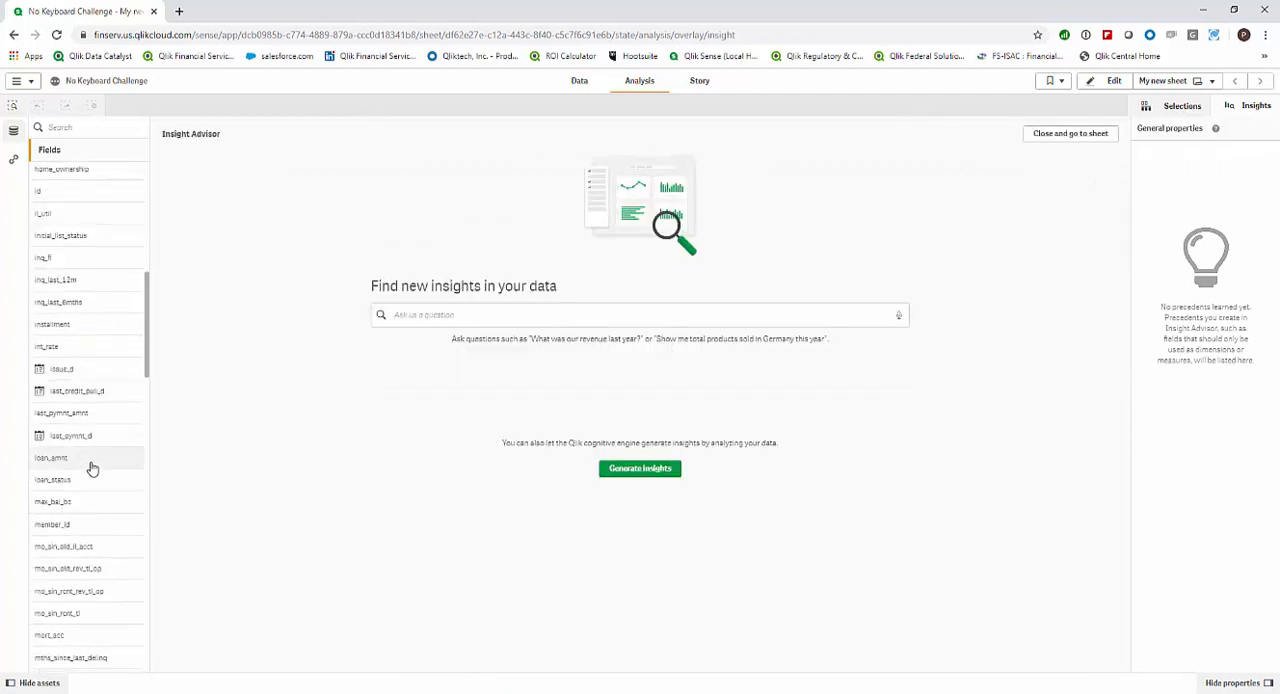
scroll(92, 467, "up", 8)
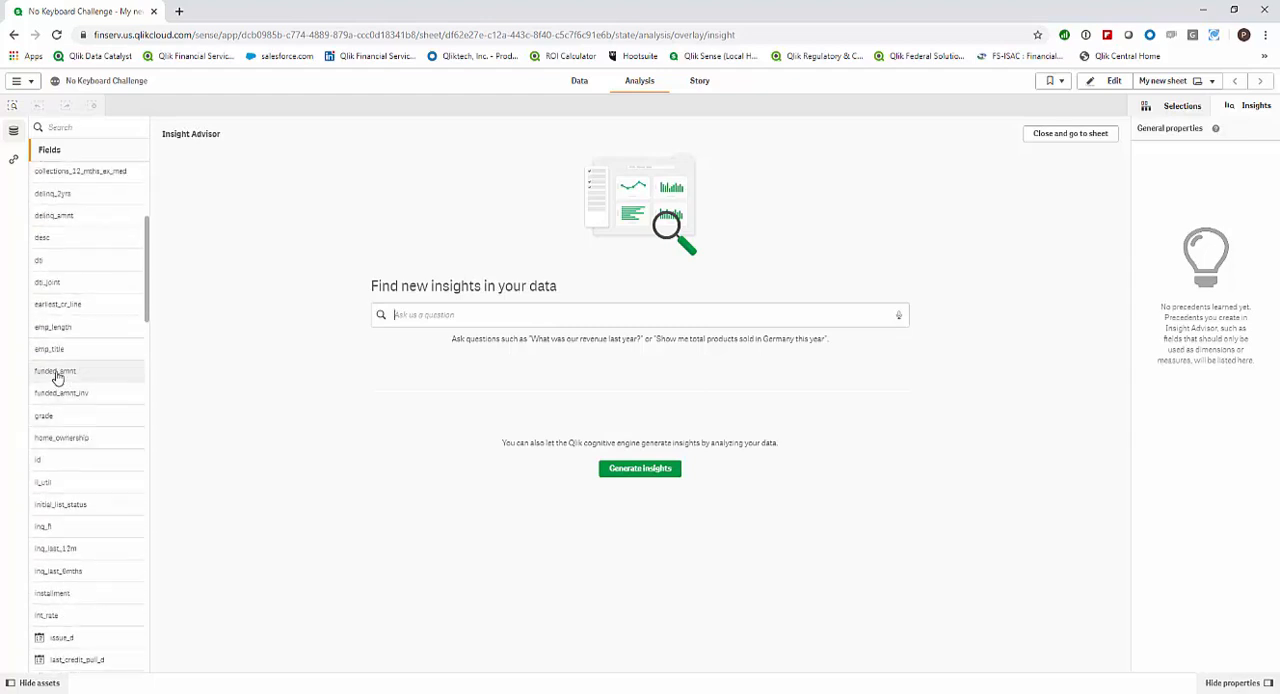
left_click(131, 373)
scroll(66, 410, "down", 9)
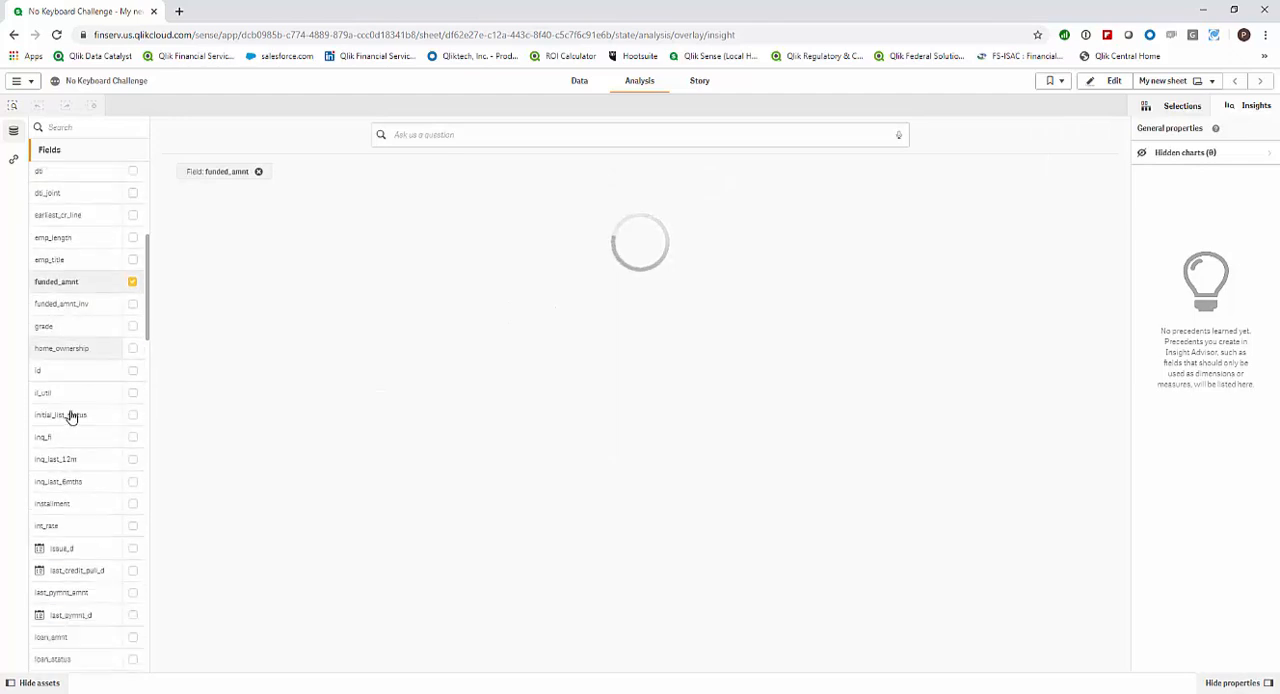
scroll(77, 449, "down", 8)
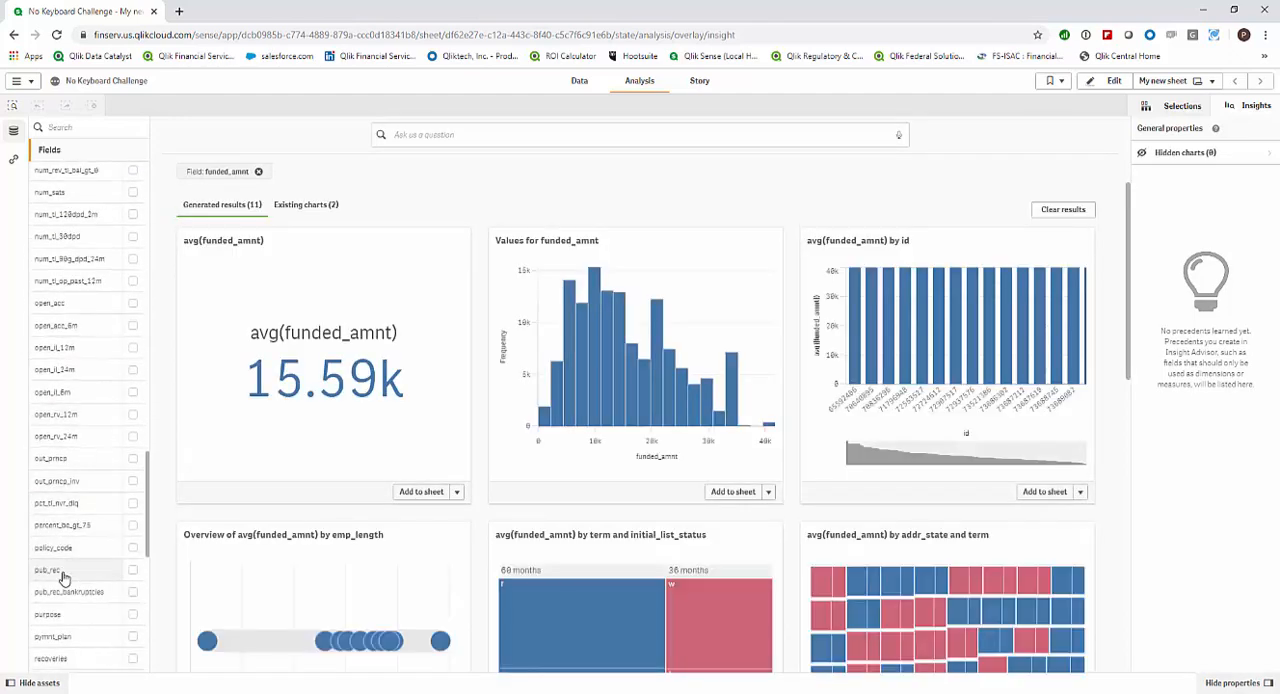
left_click(133, 615)
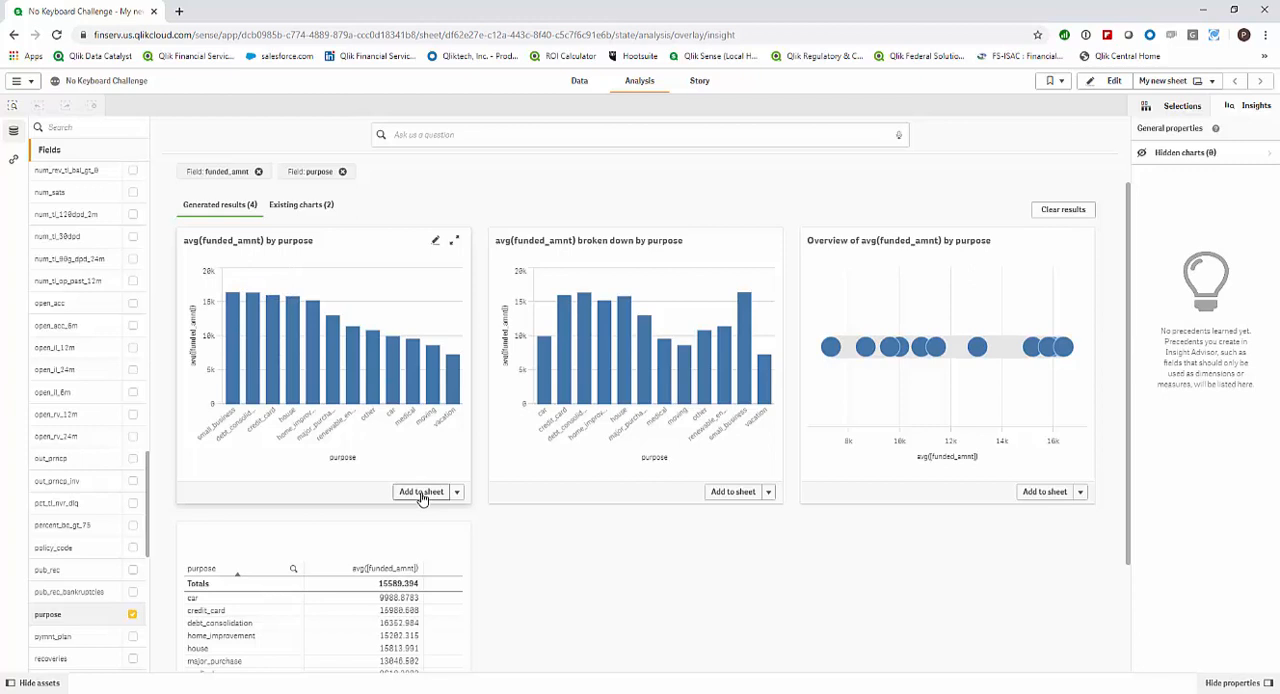
left_click(421, 493)
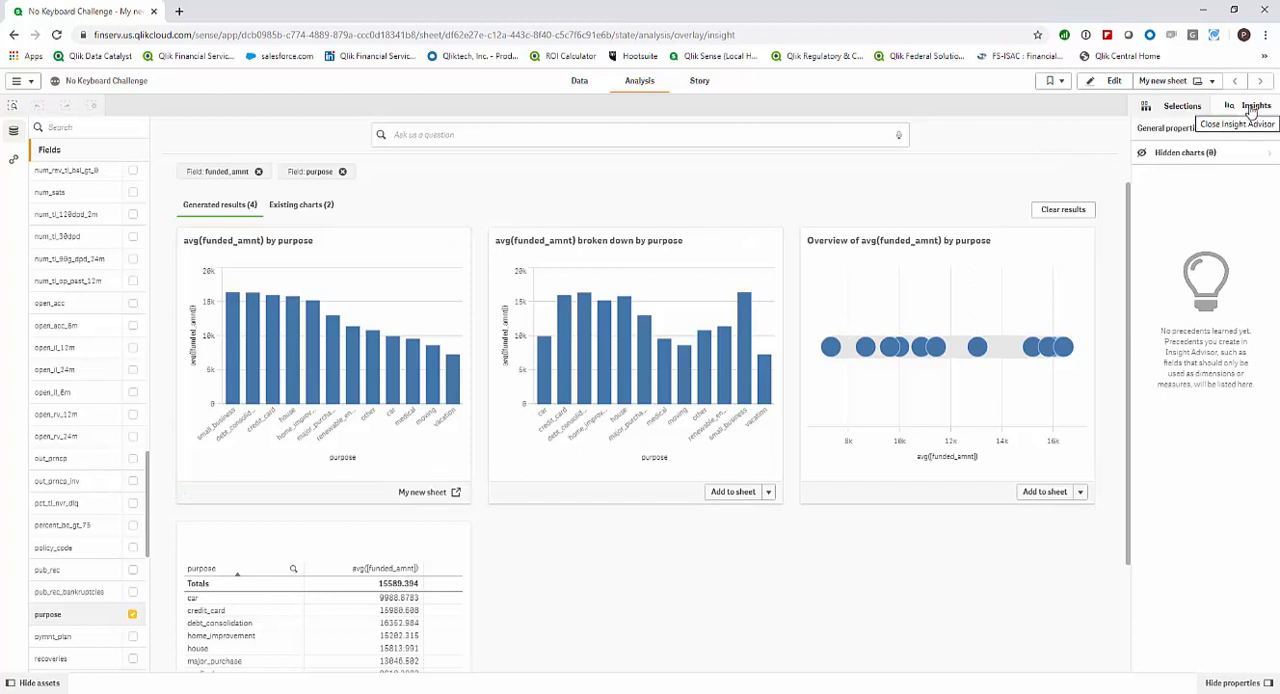
Open the sheet for editing and shrink the avg(funded_amnt) KPI to a small, short box beside the histogram's upper edge.
left_click(1250, 107)
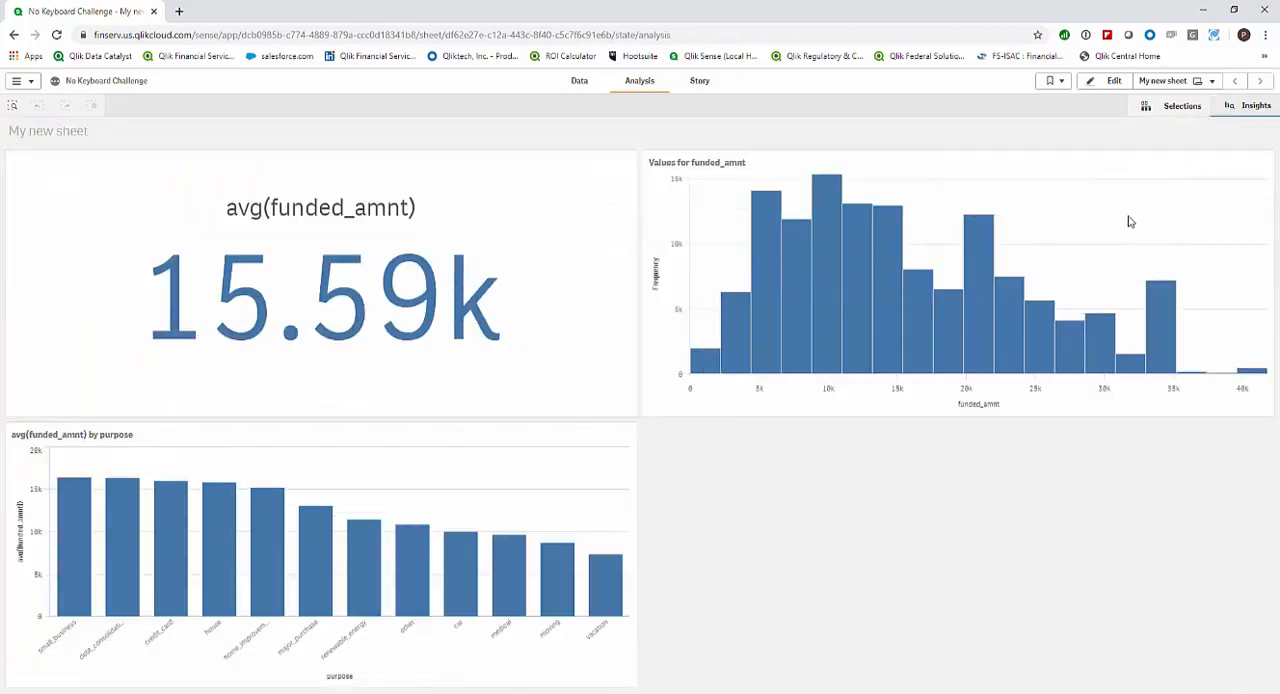
left_click(1110, 80)
left_click(420, 370)
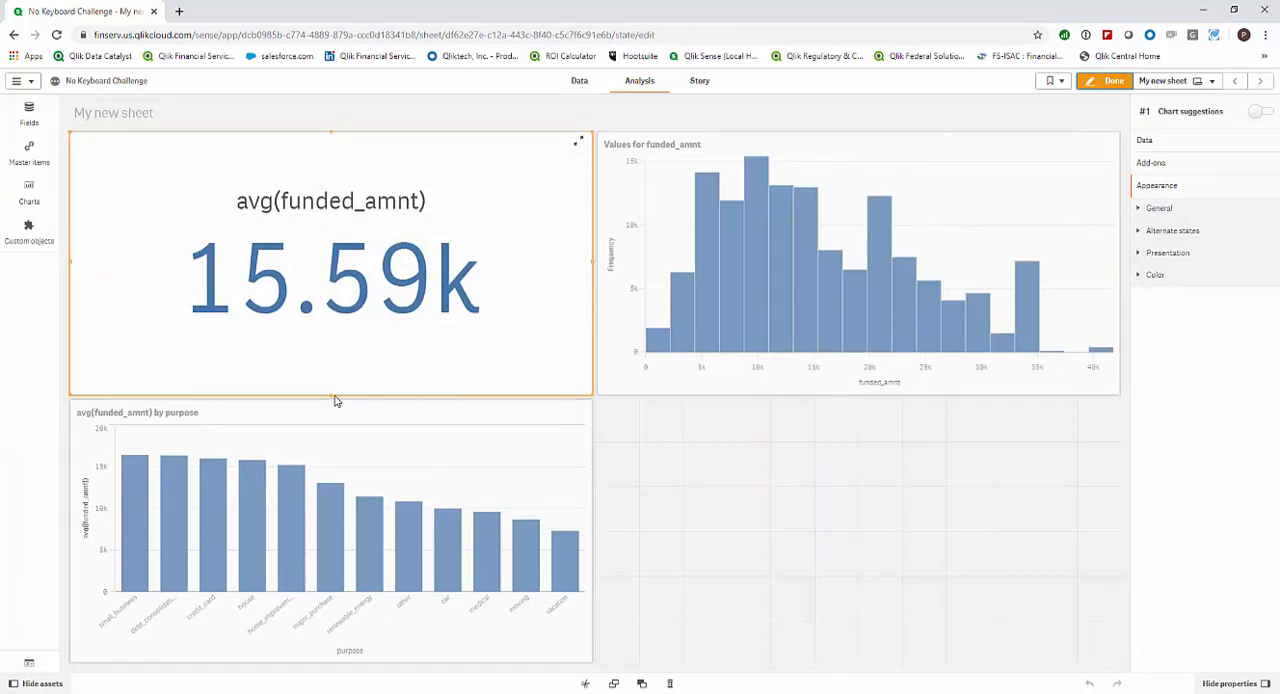
left_click_drag(336, 400, 343, 191)
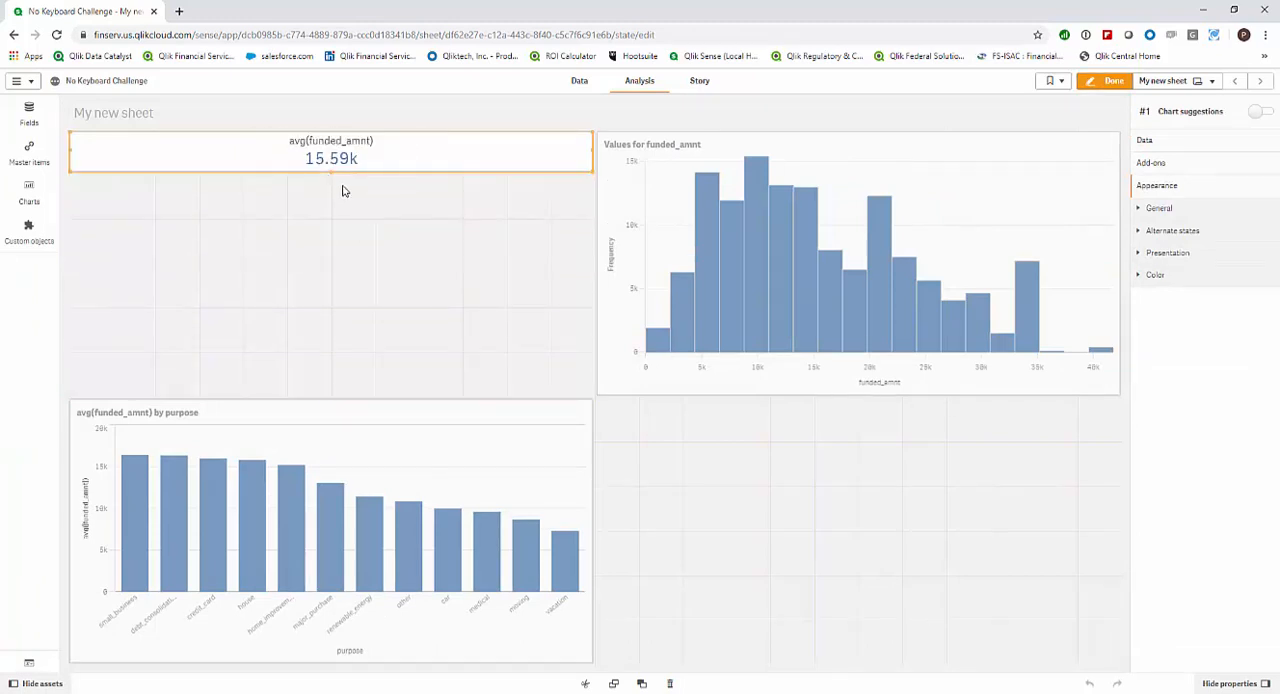
left_click_drag(69, 149, 378, 152)
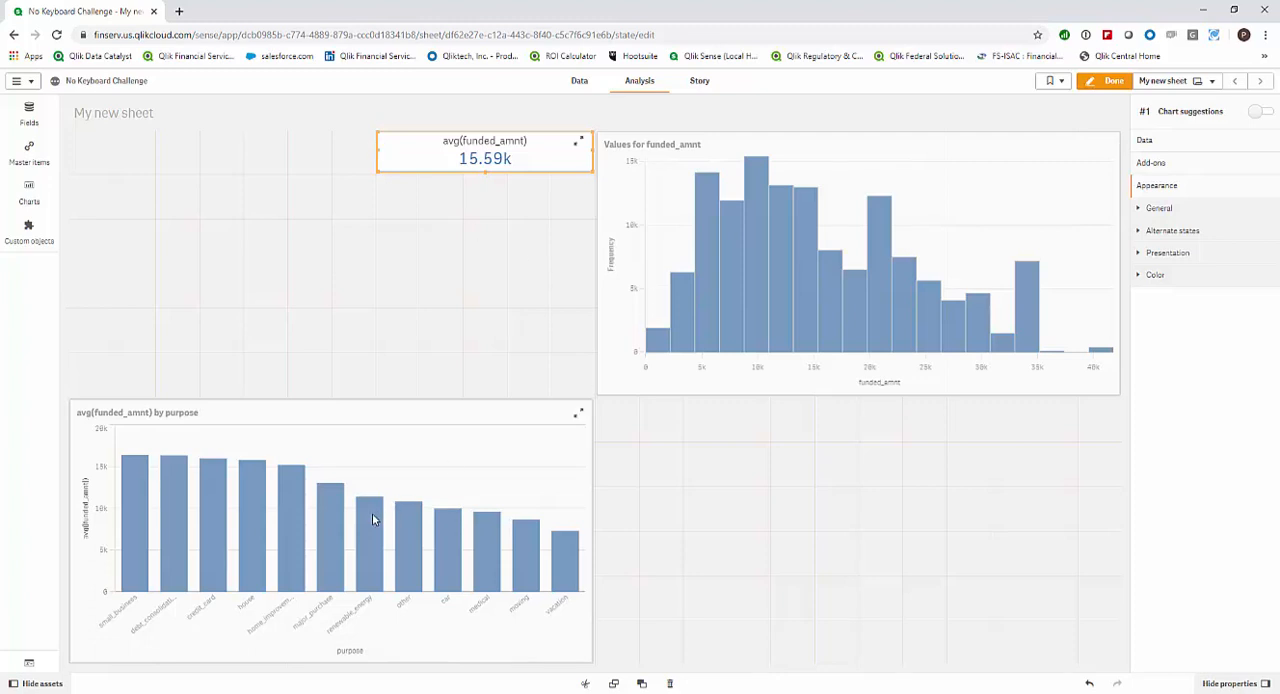
Move the purpose bar chart up directly beneath the KPI and place the funded_amnt histogram below the bar chart.
left_click_drag(372, 513, 391, 314)
left_click_drag(734, 331, 370, 518)
left_click(339, 297)
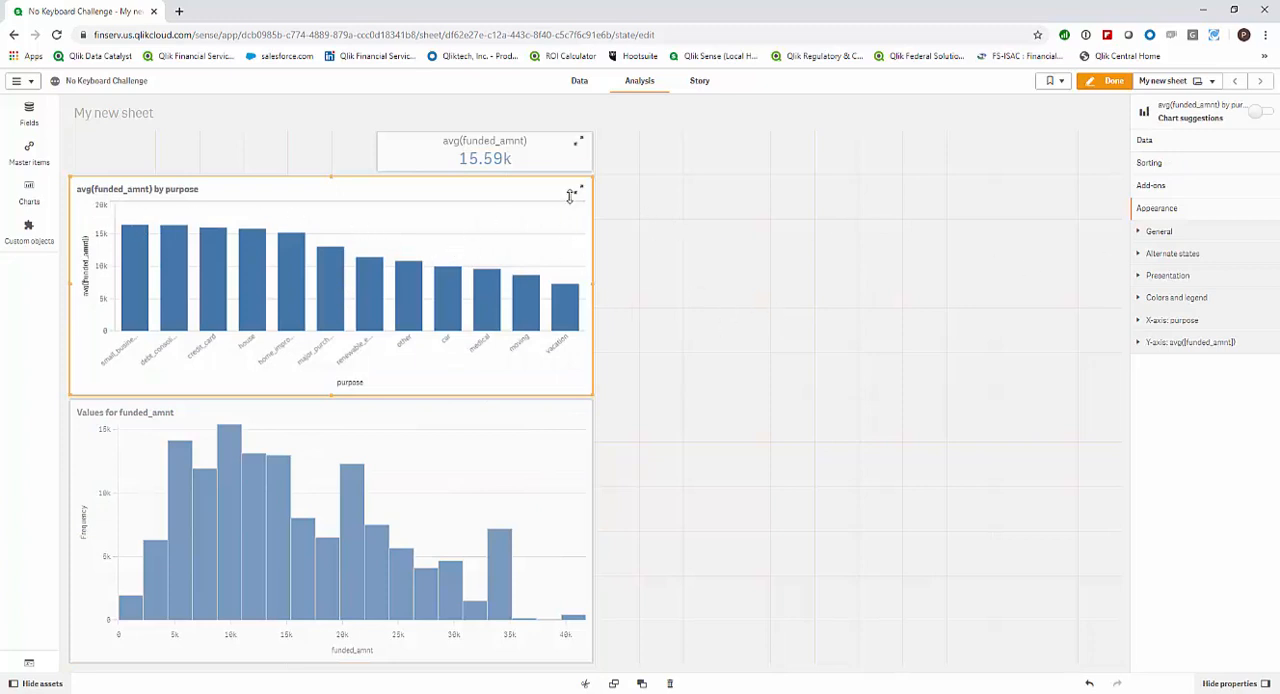
Save the avg(funded_amnt) KPI's measure as a new master item, keeping avg(funded_amnt) as its name.
left_click(530, 162)
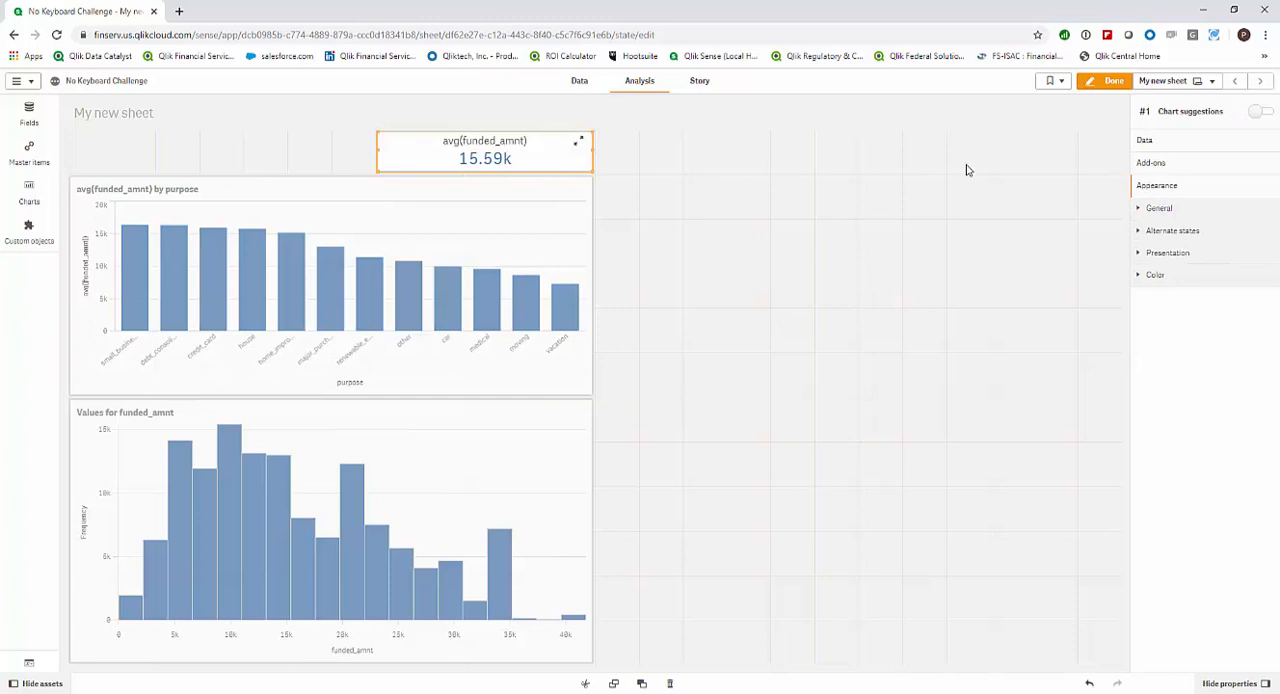
left_click(1160, 145)
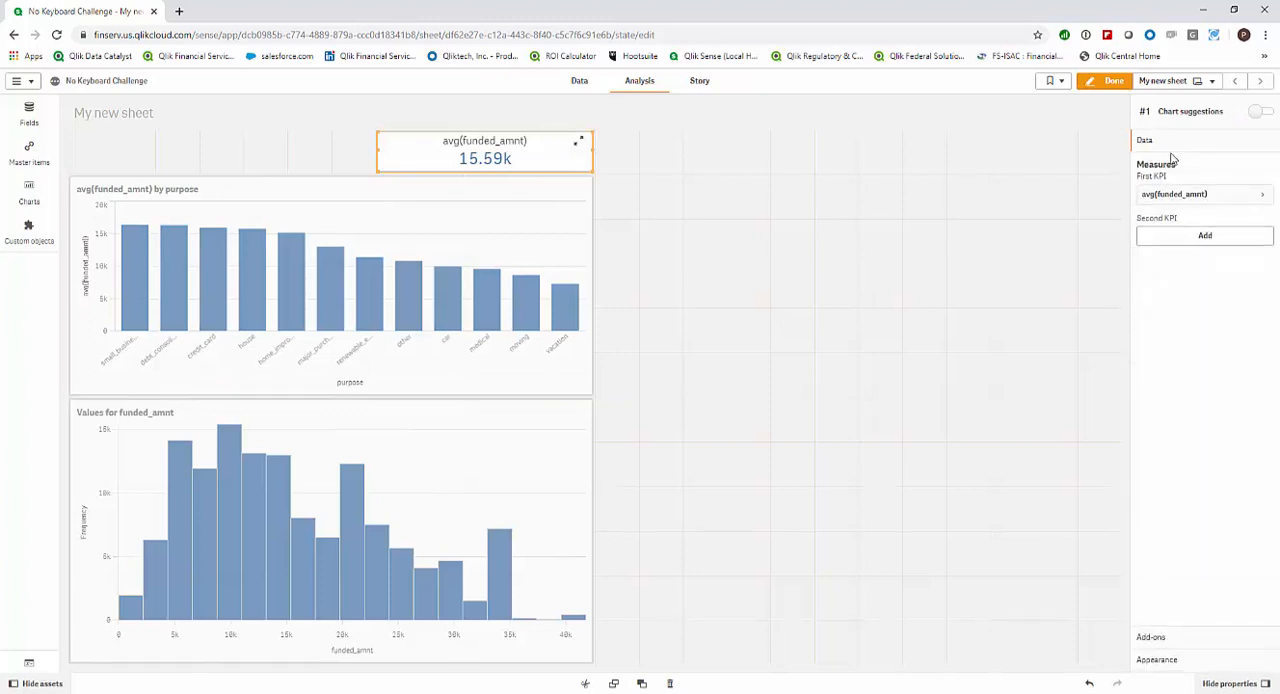
left_click(1258, 202)
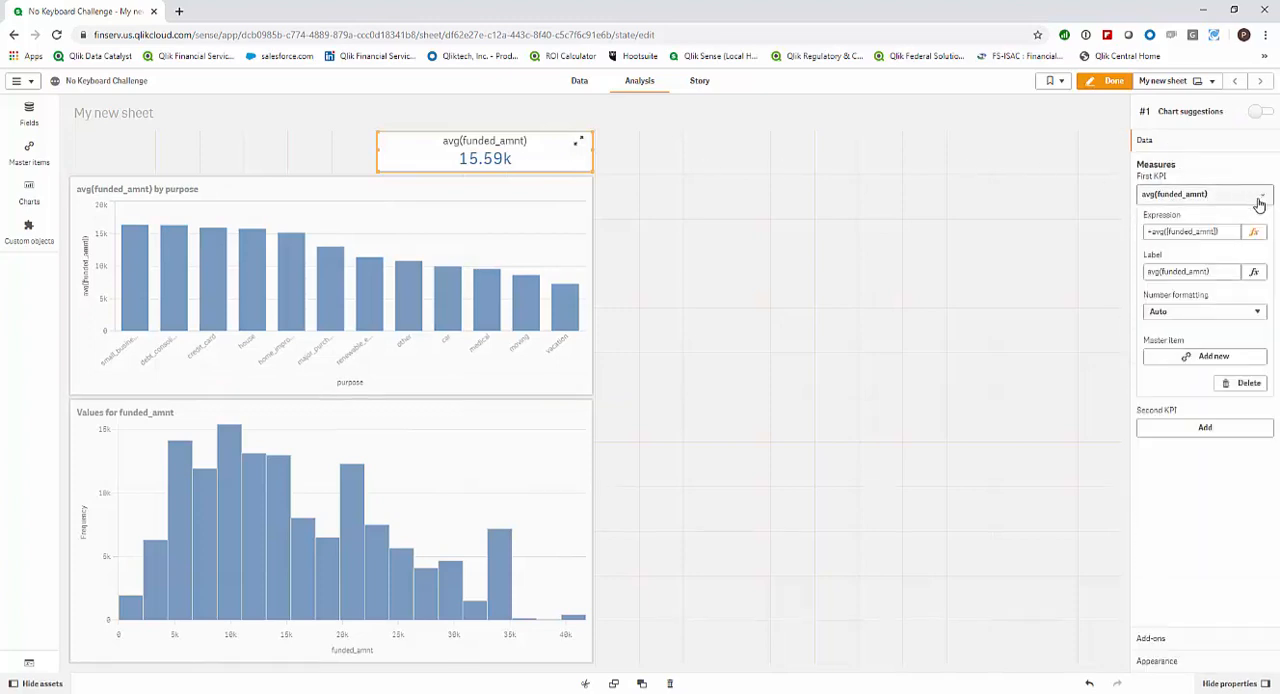
left_click(1210, 357)
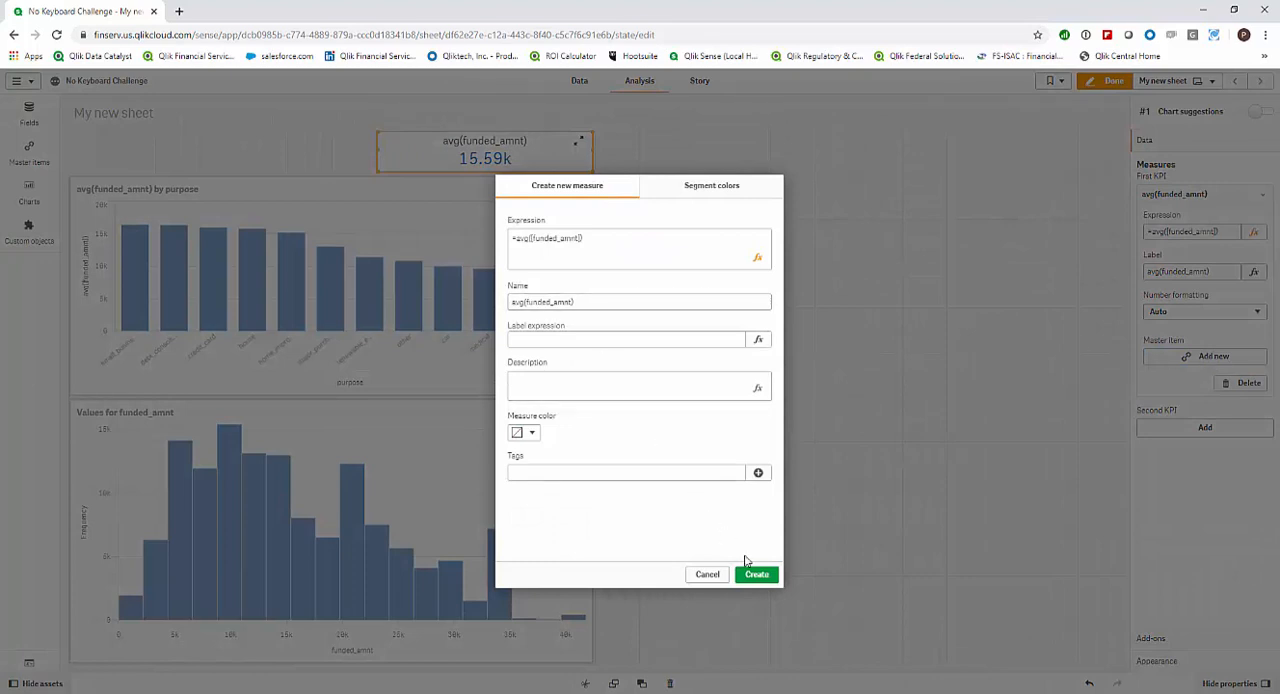
left_click(757, 575)
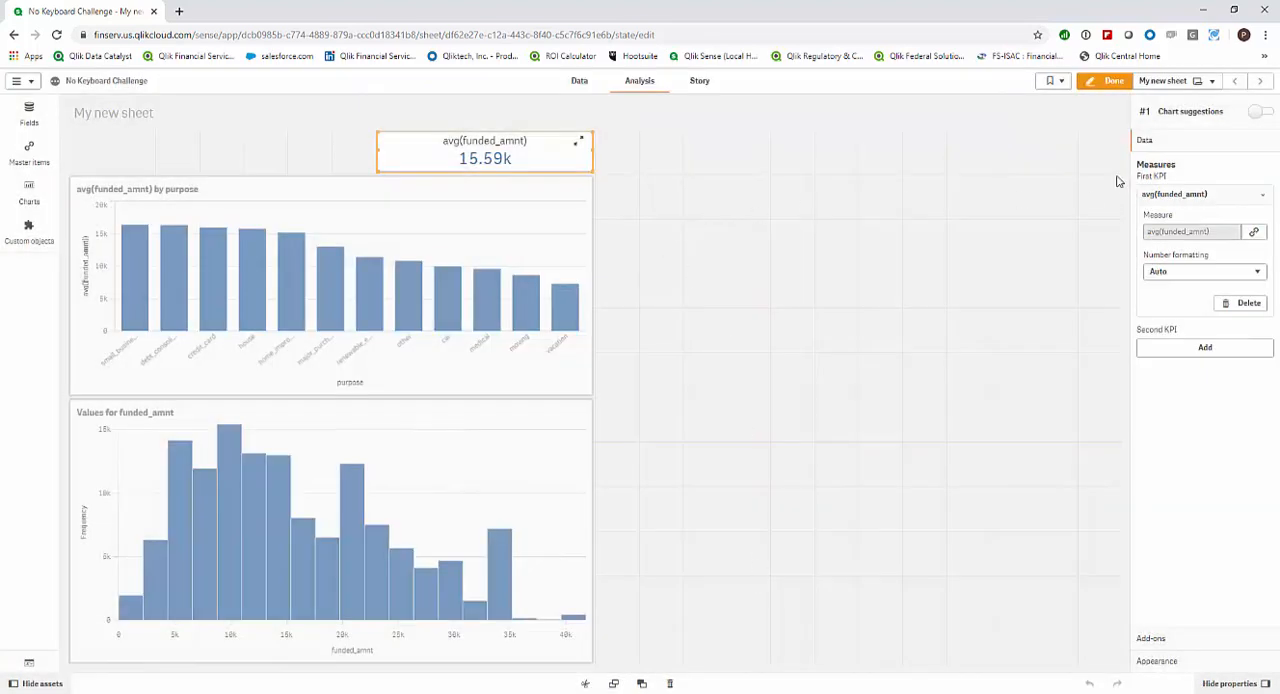
Duplicate the avg(funded_amnt) KPI into the empty area beside it and shrink the copy to a small, short box.
right_click(547, 160)
left_click(612, 155)
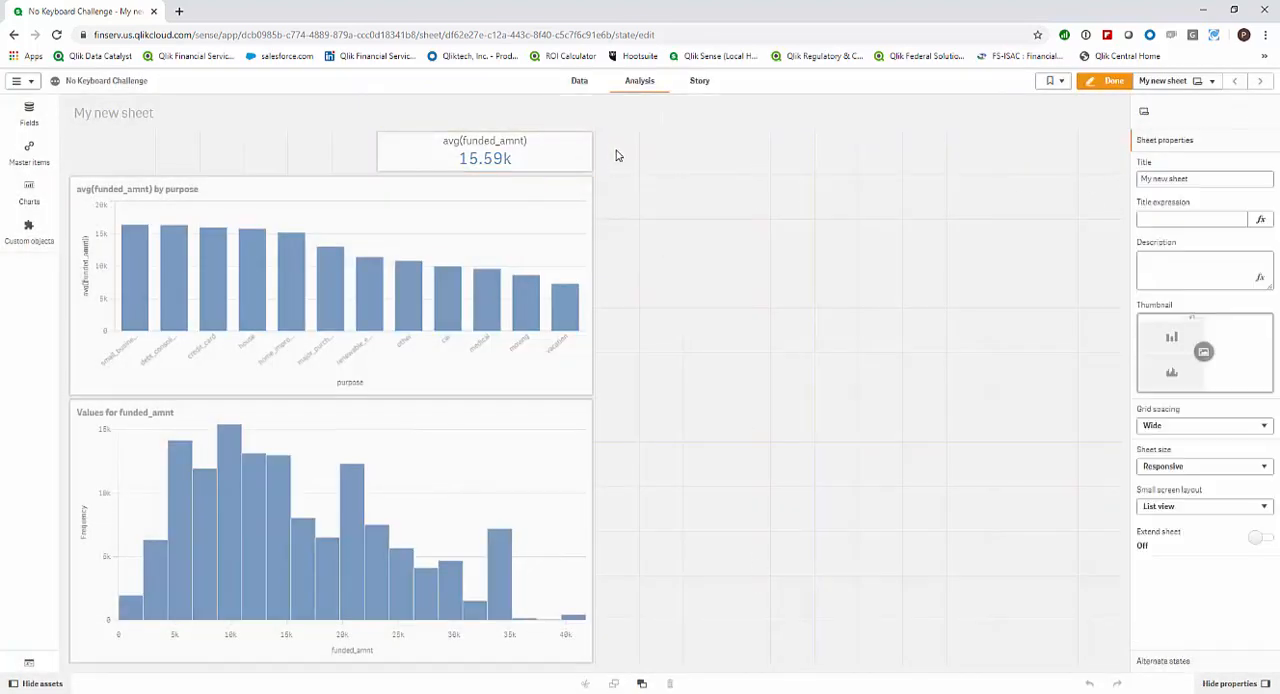
right_click(617, 155)
left_click(640, 156)
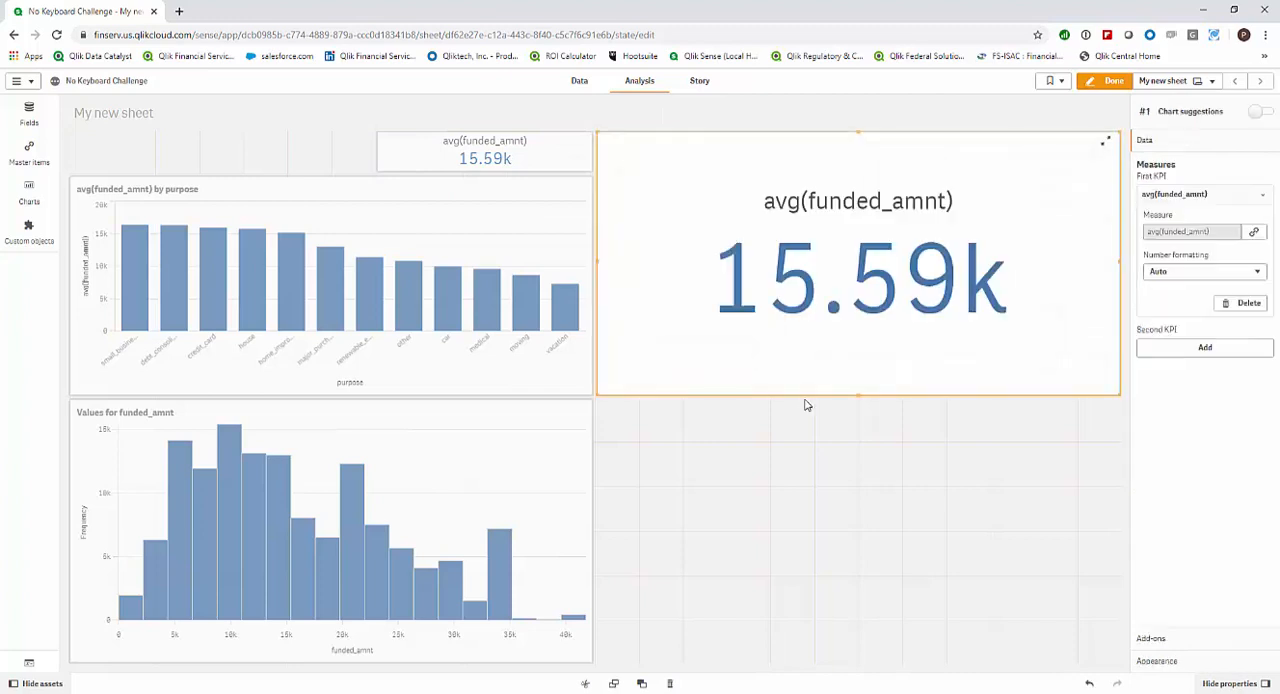
left_click_drag(858, 390, 997, 170)
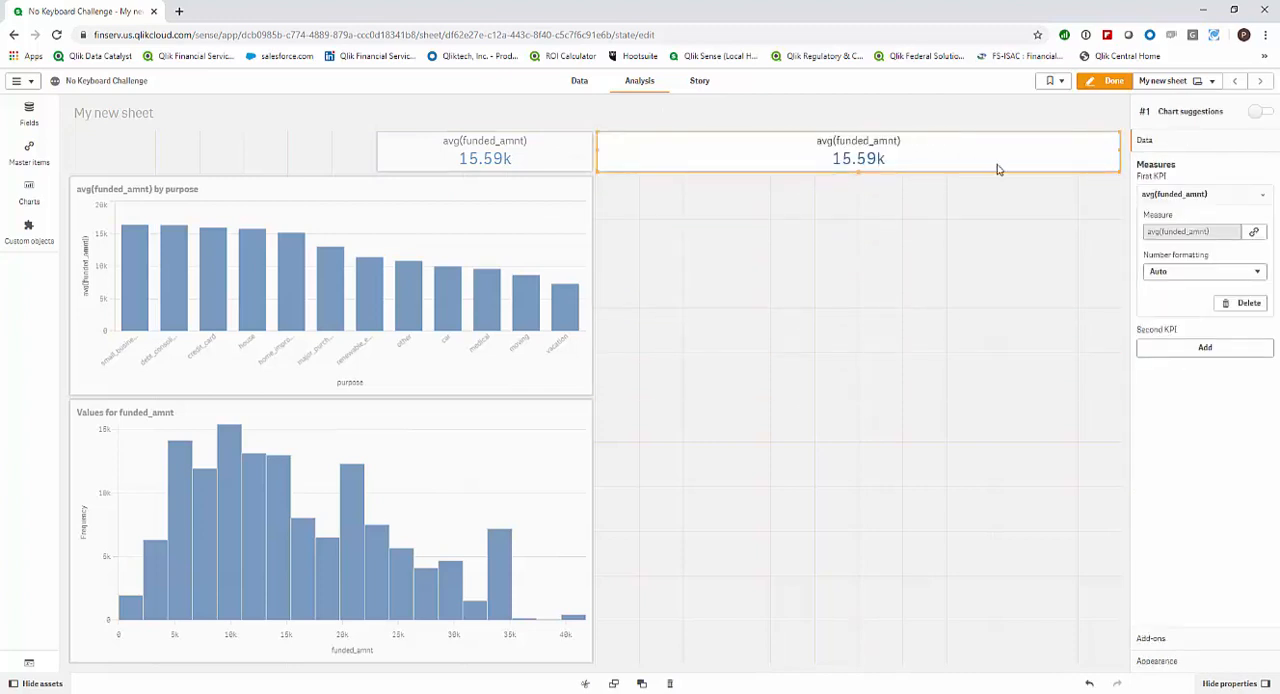
left_click_drag(1123, 150, 772, 152)
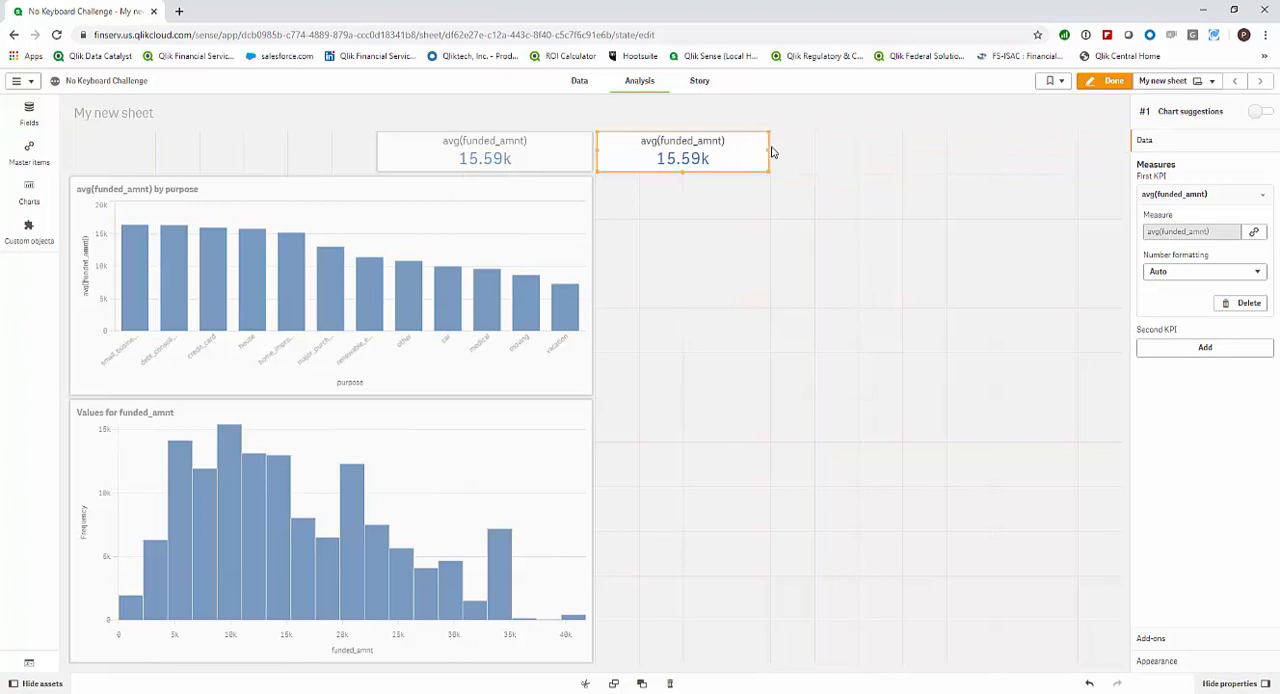
Unlink the copied KPI's measure from its master item and replace its expression with Count(distinct id).
left_click(1253, 232)
left_click(769, 411)
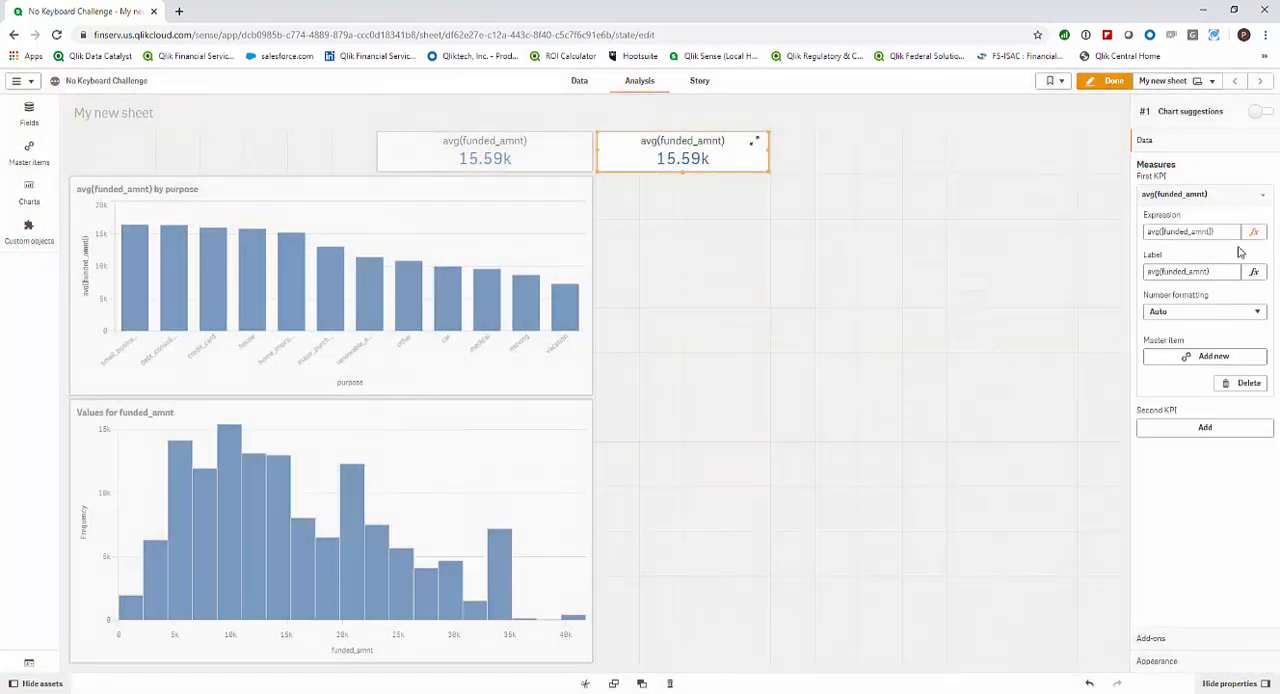
left_click(1254, 233)
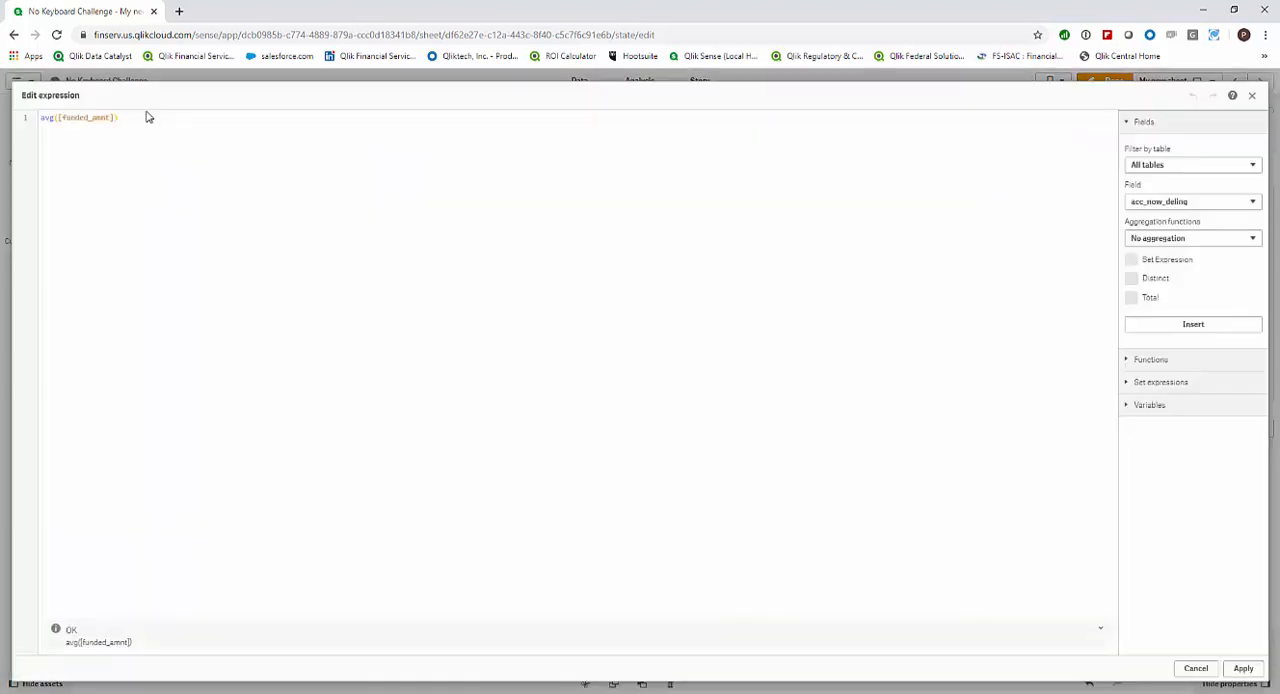
left_click_drag(70, 131, 35, 123)
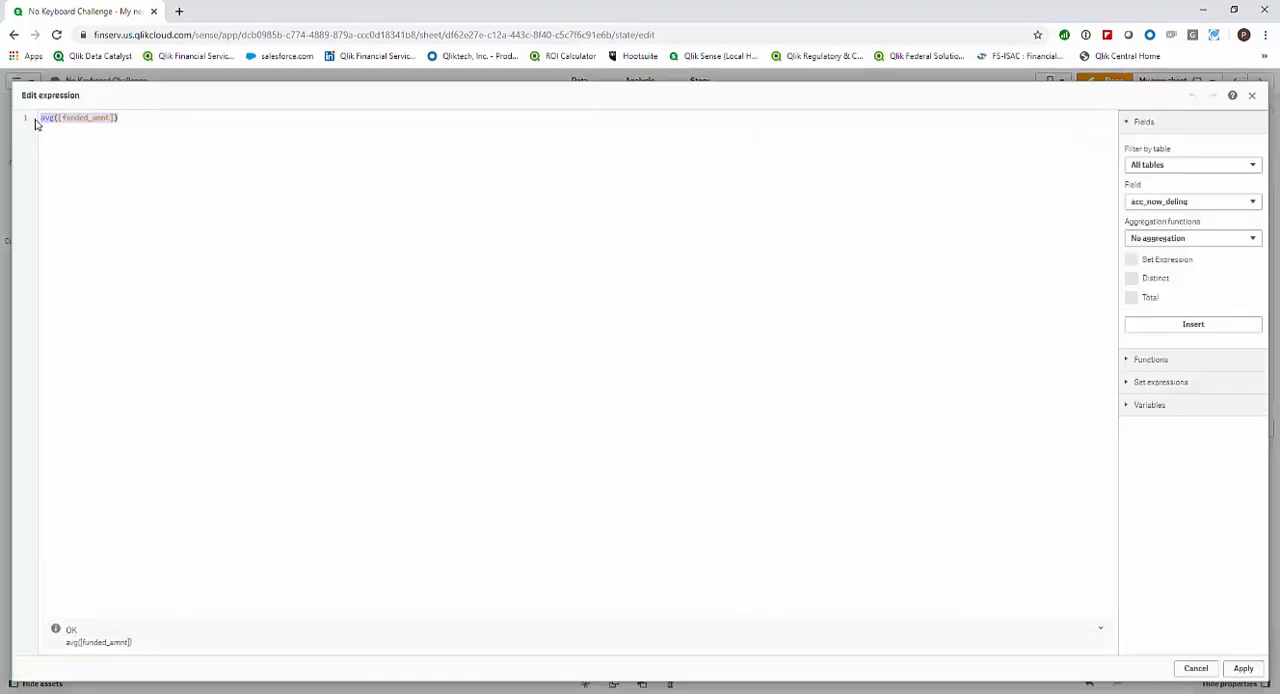
left_click(1244, 205)
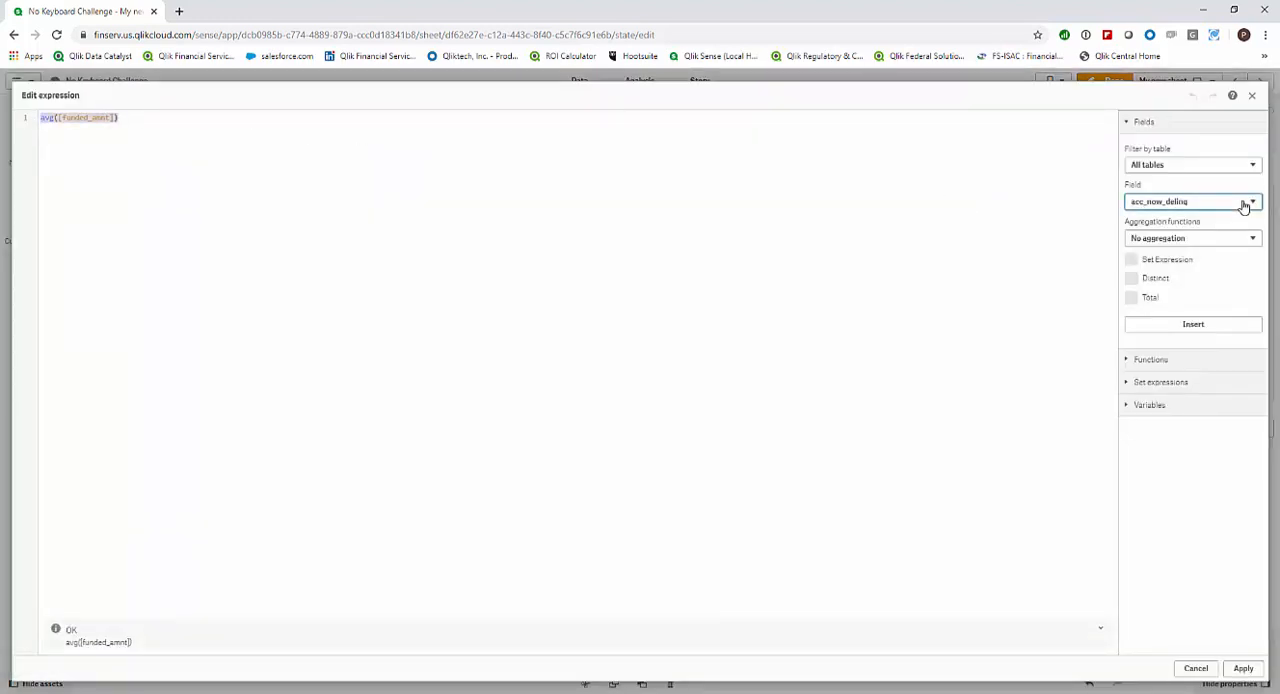
scroll(1198, 312, "down", 4)
scroll(1200, 317, "down", 5)
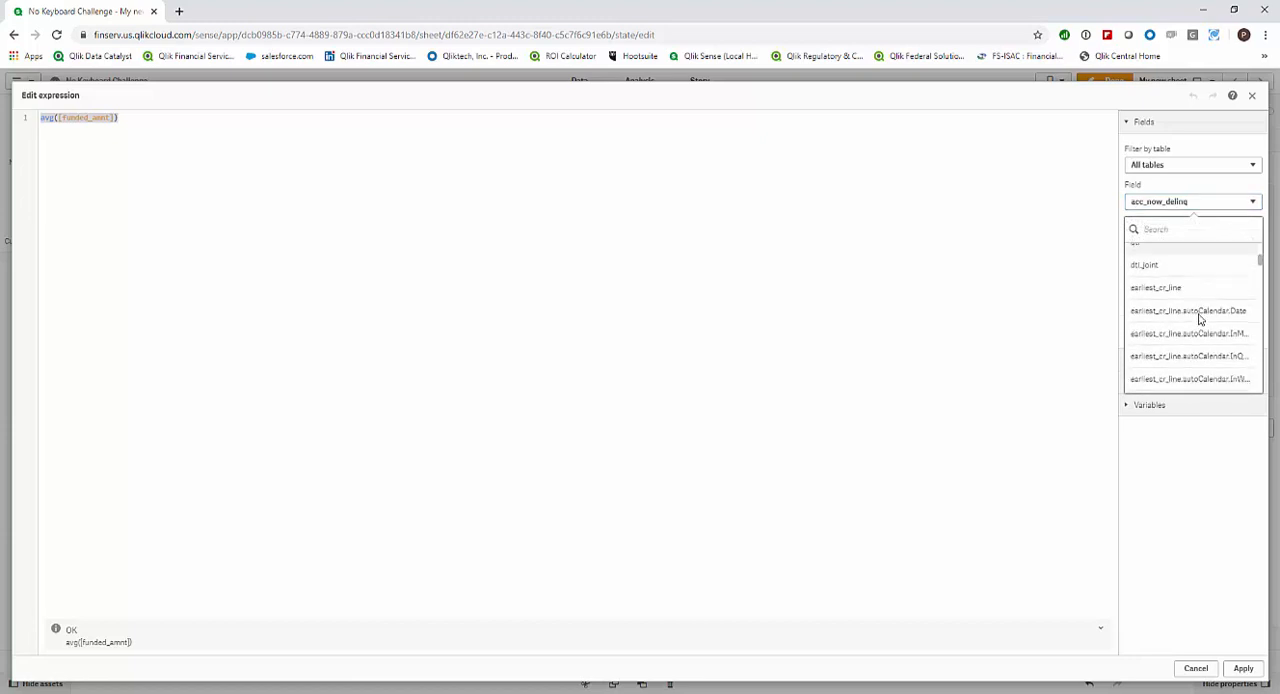
scroll(1200, 319, "down", 3)
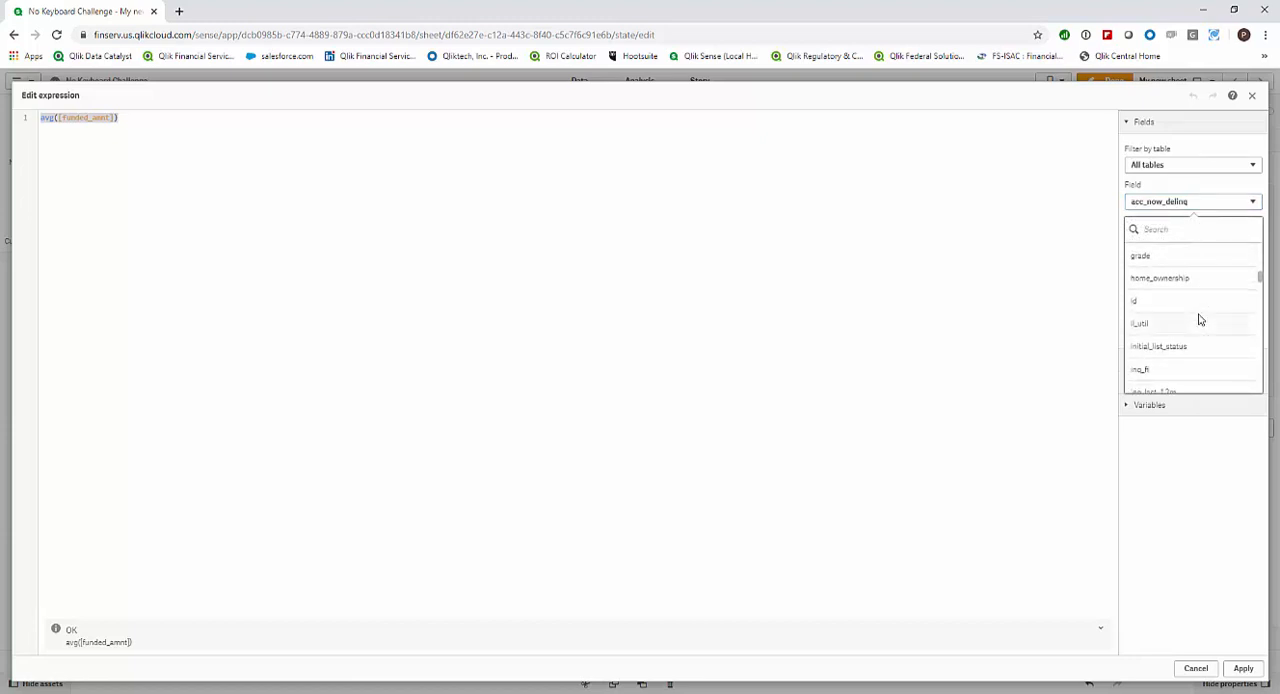
left_click(1196, 303)
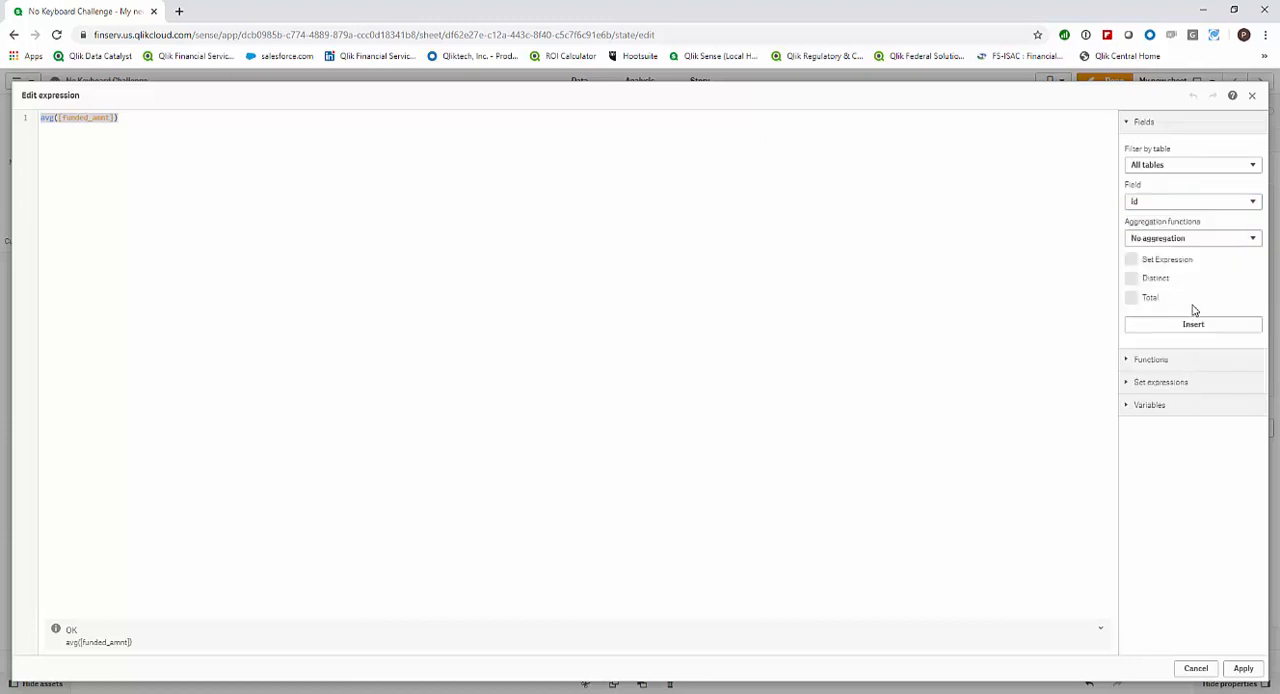
left_click(1167, 244)
left_click(1157, 338)
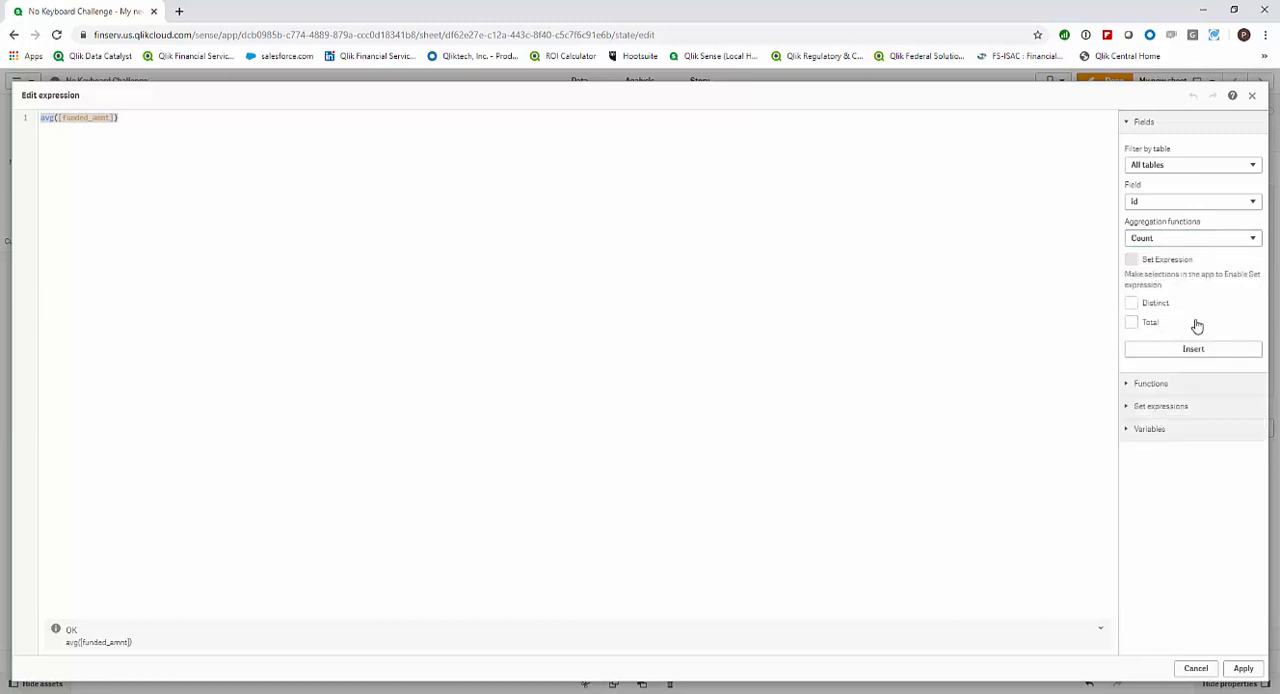
left_click(1132, 303)
left_click(1170, 350)
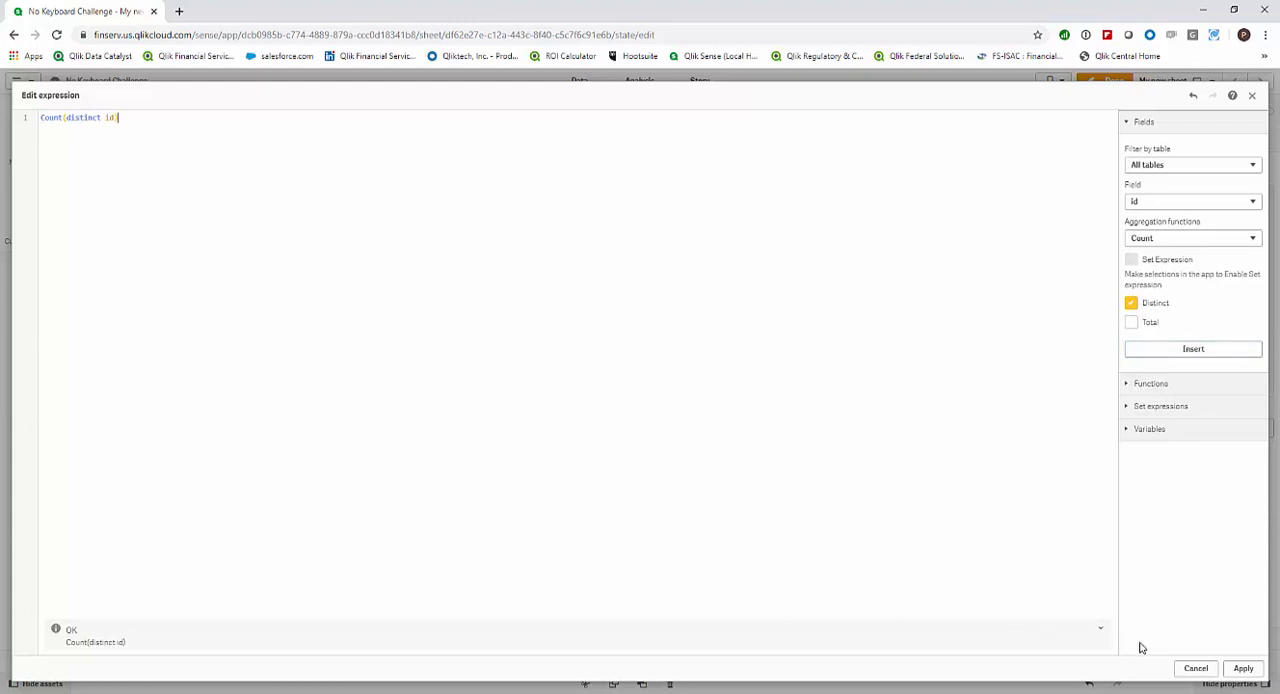
left_click(1243, 670)
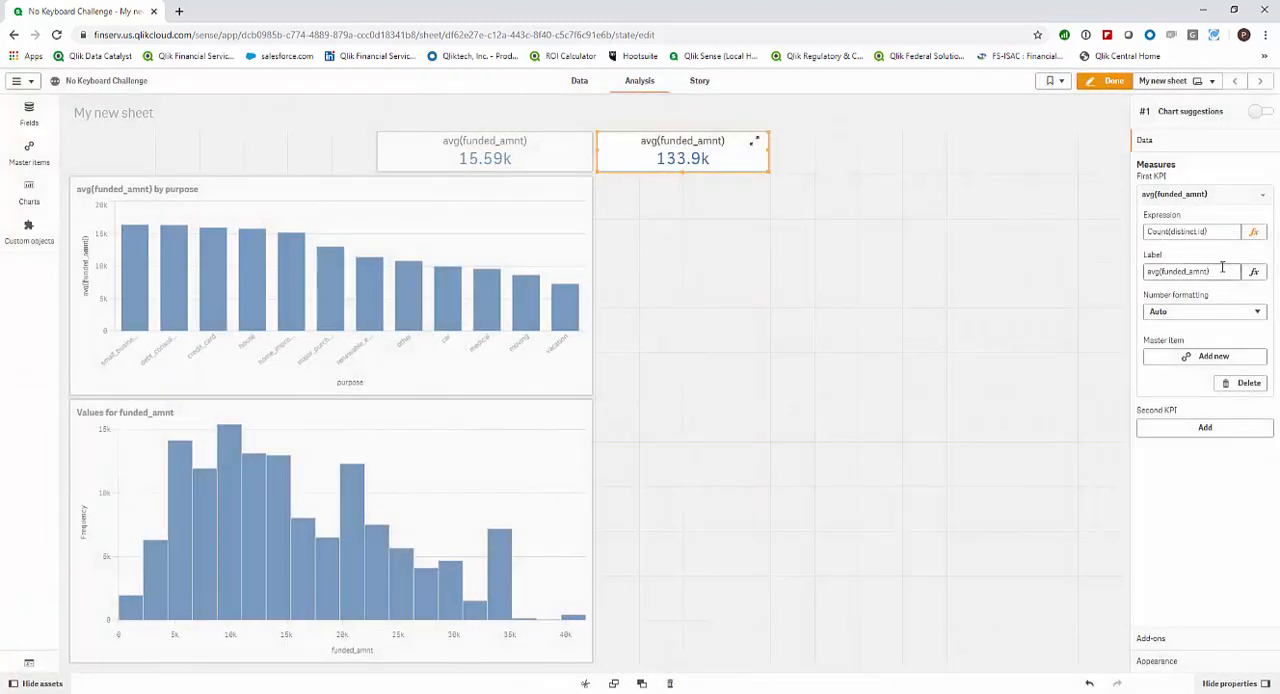
Replace the copied KPI's label with its expression text, Count(distinct id).
left_click_drag(1222, 271, 1123, 284)
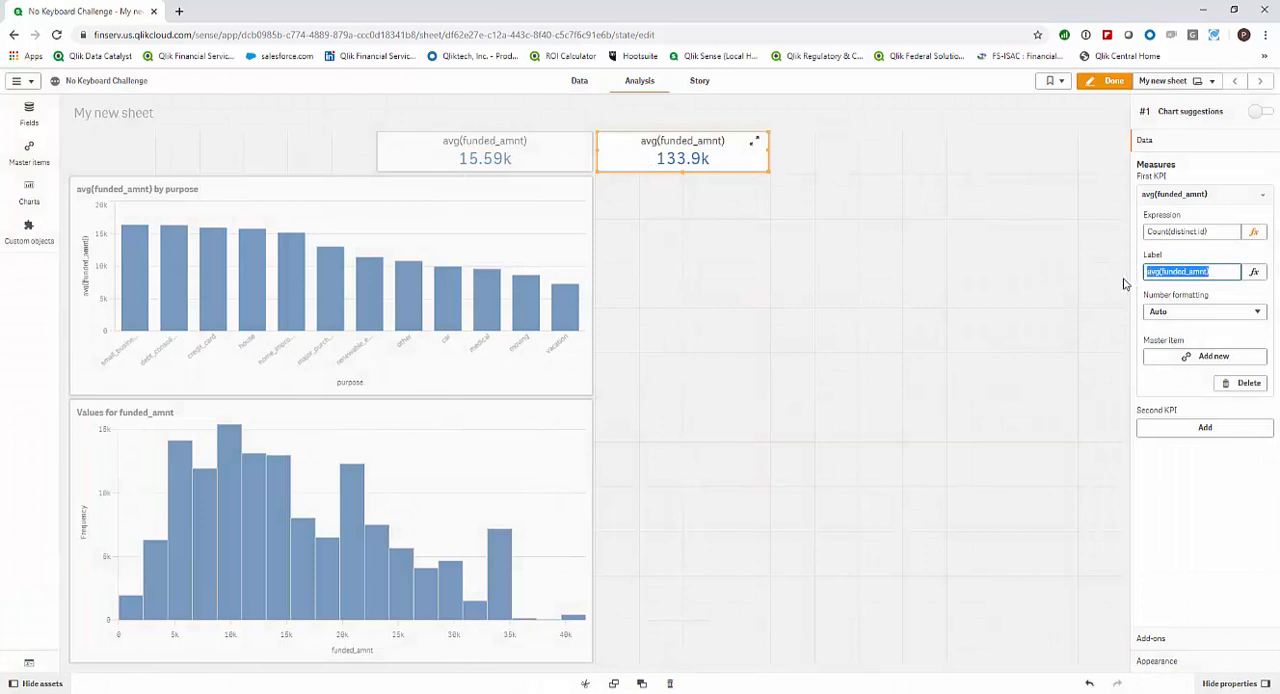
left_click(1213, 230)
triple_click(1219, 231)
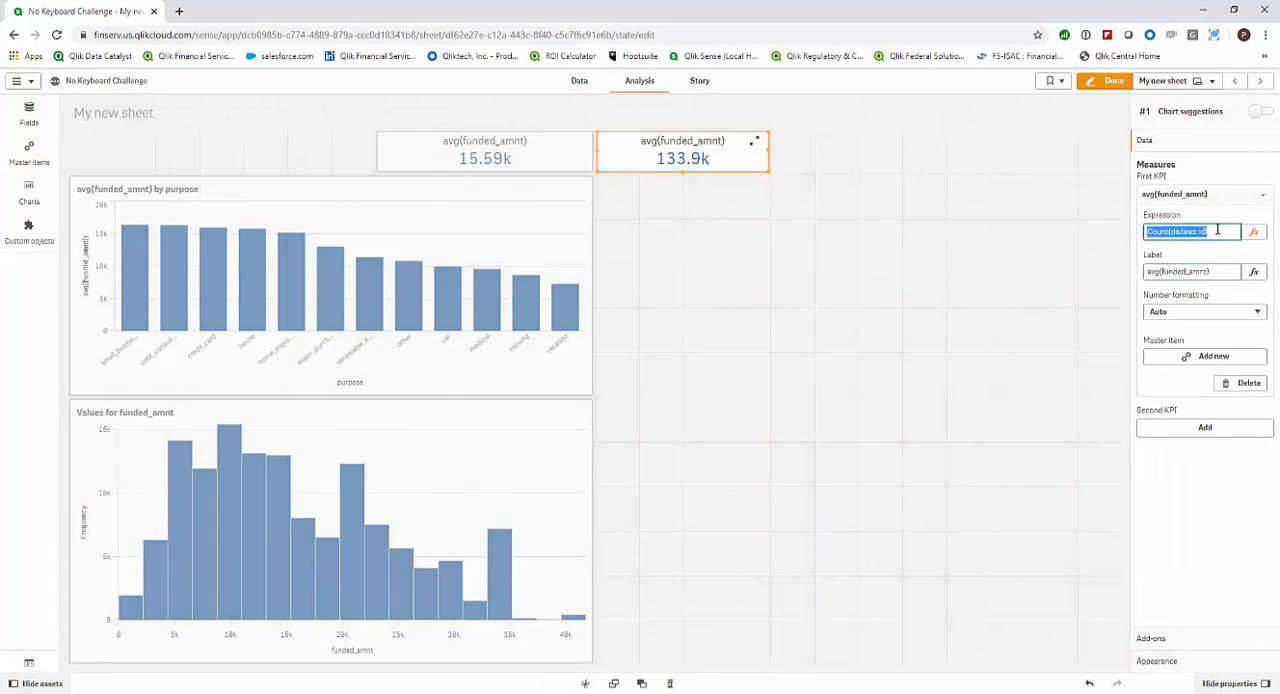
right_click(1192, 230)
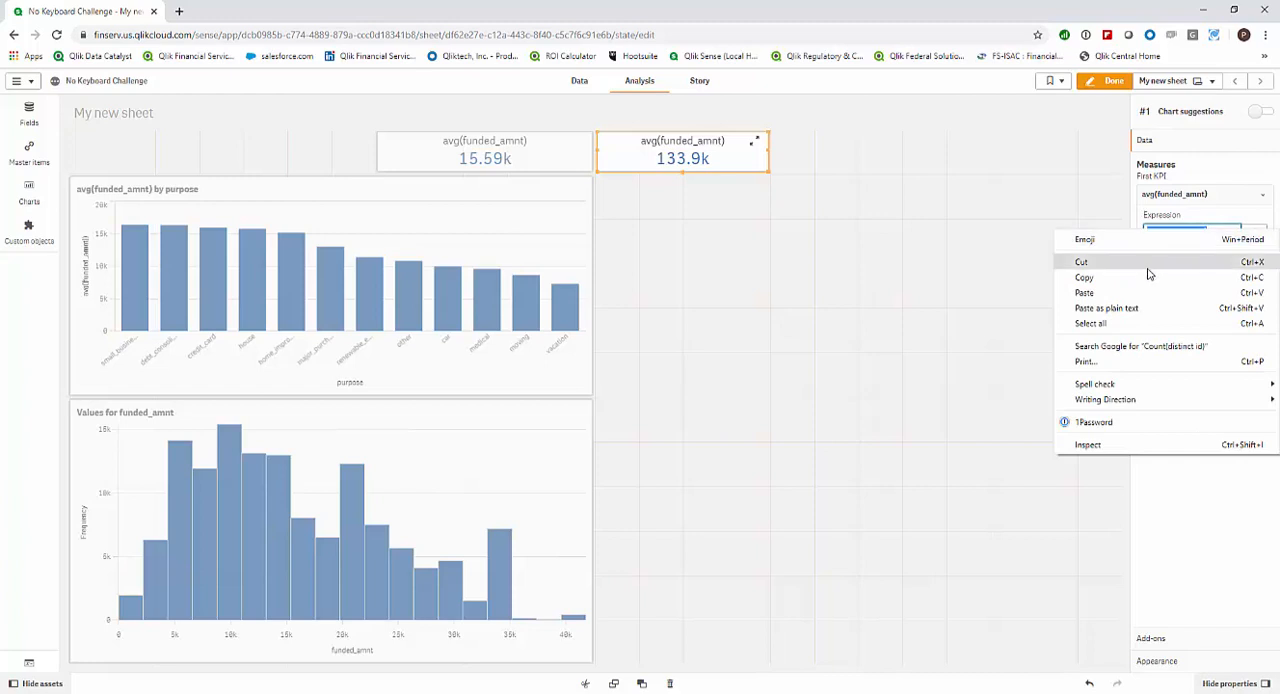
left_click(1090, 274)
left_click_drag(1212, 272, 1142, 286)
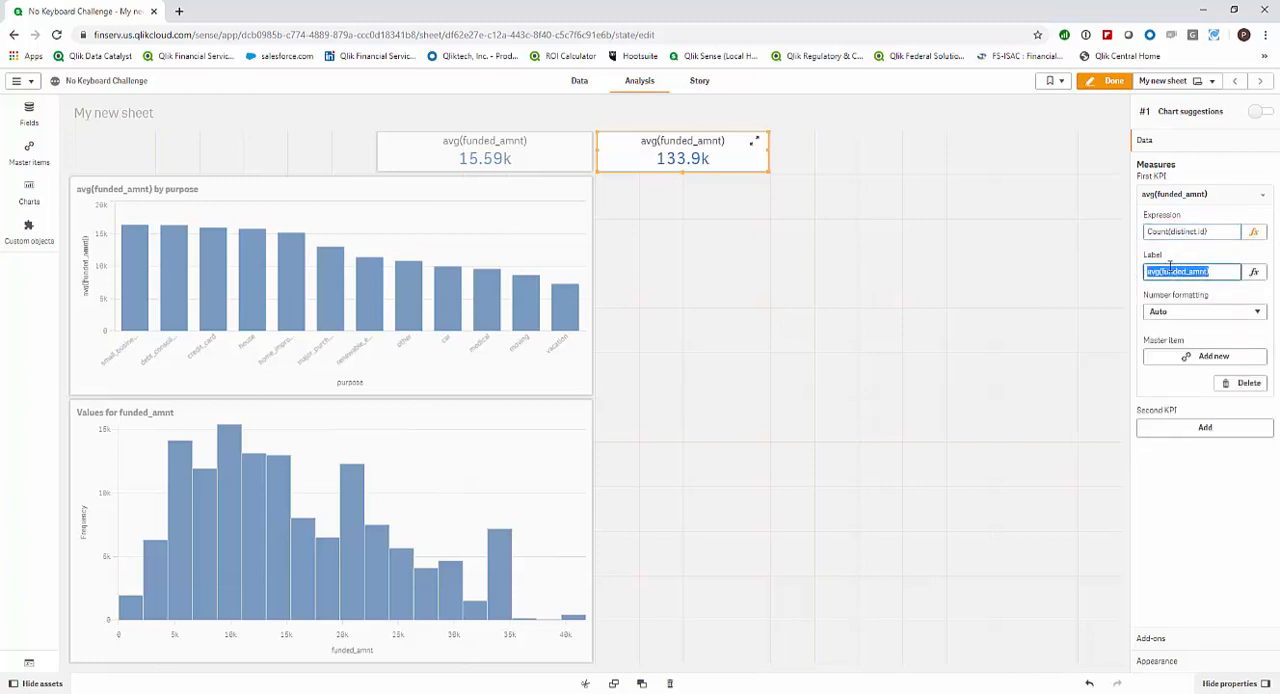
right_click(1169, 271)
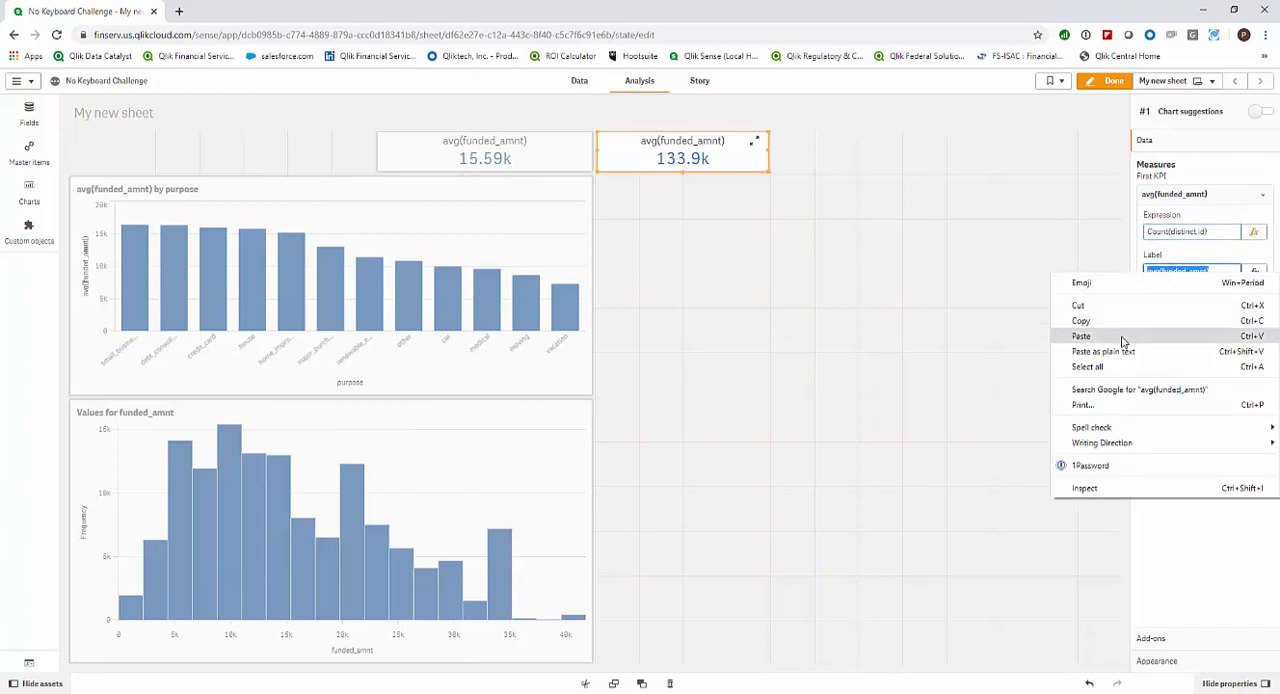
left_click(1190, 335)
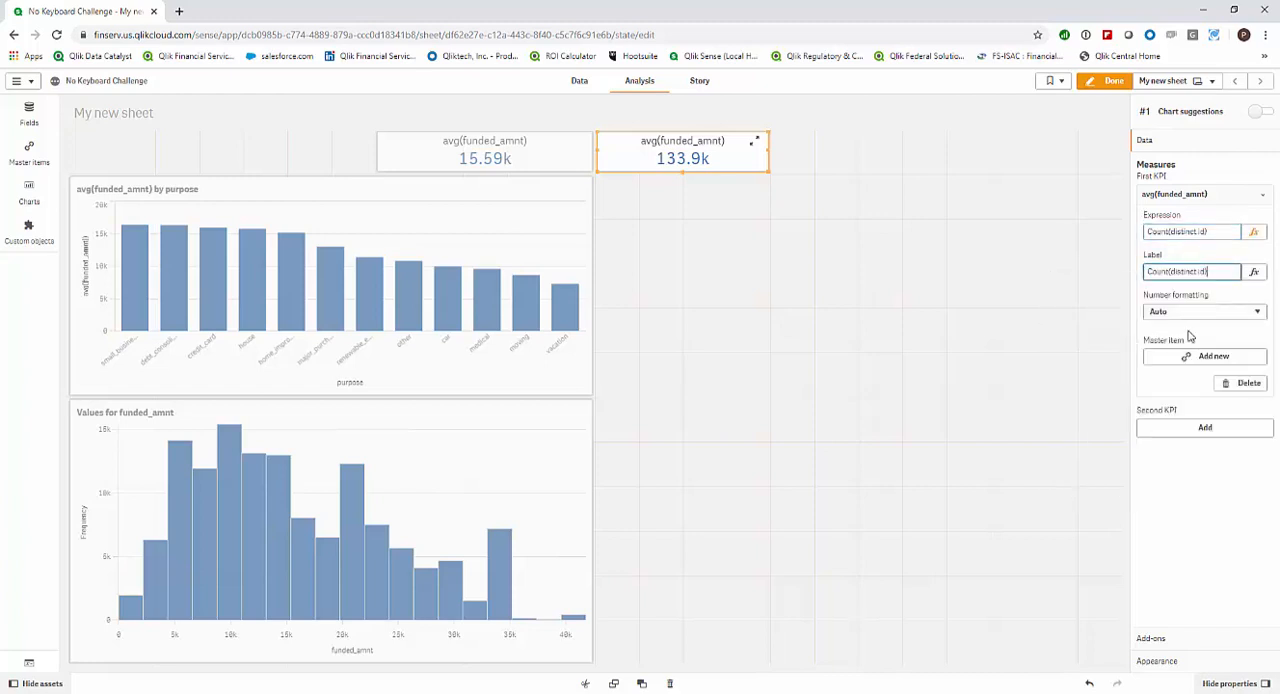
left_click(1173, 381)
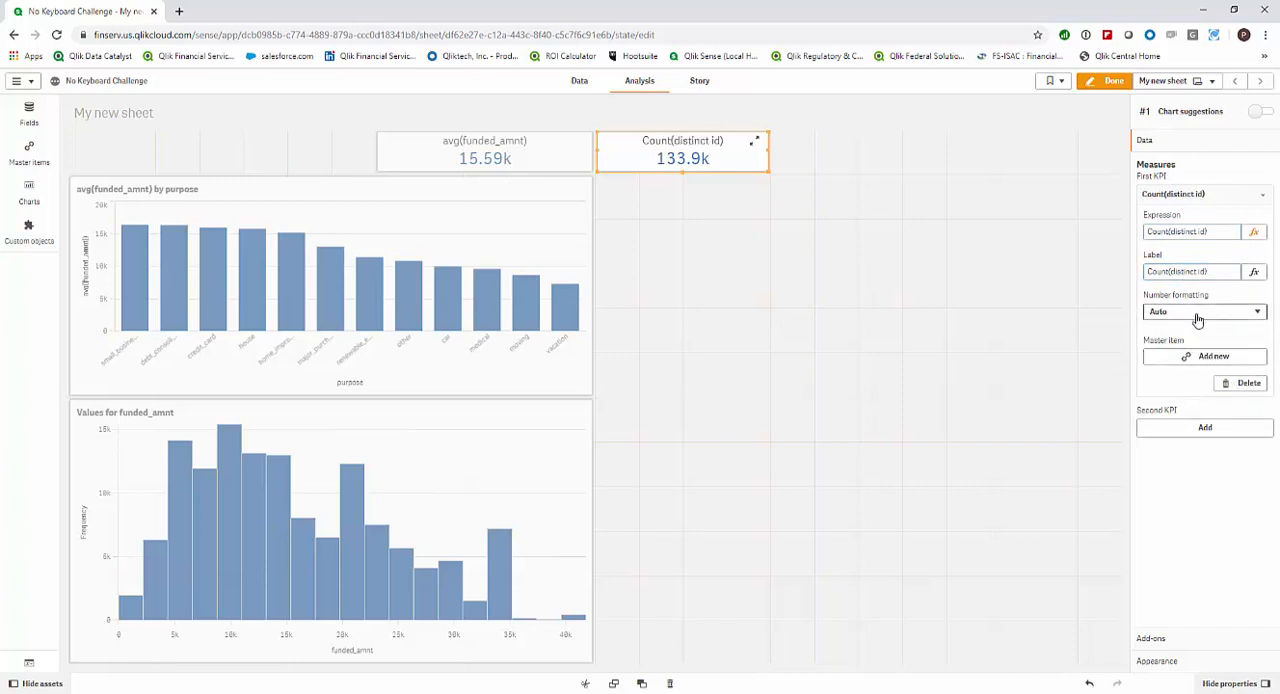
Format the Count(distinct id) measure as Number in the 1,000 style and save it as a new master item.
left_click(1197, 312)
left_click(1197, 346)
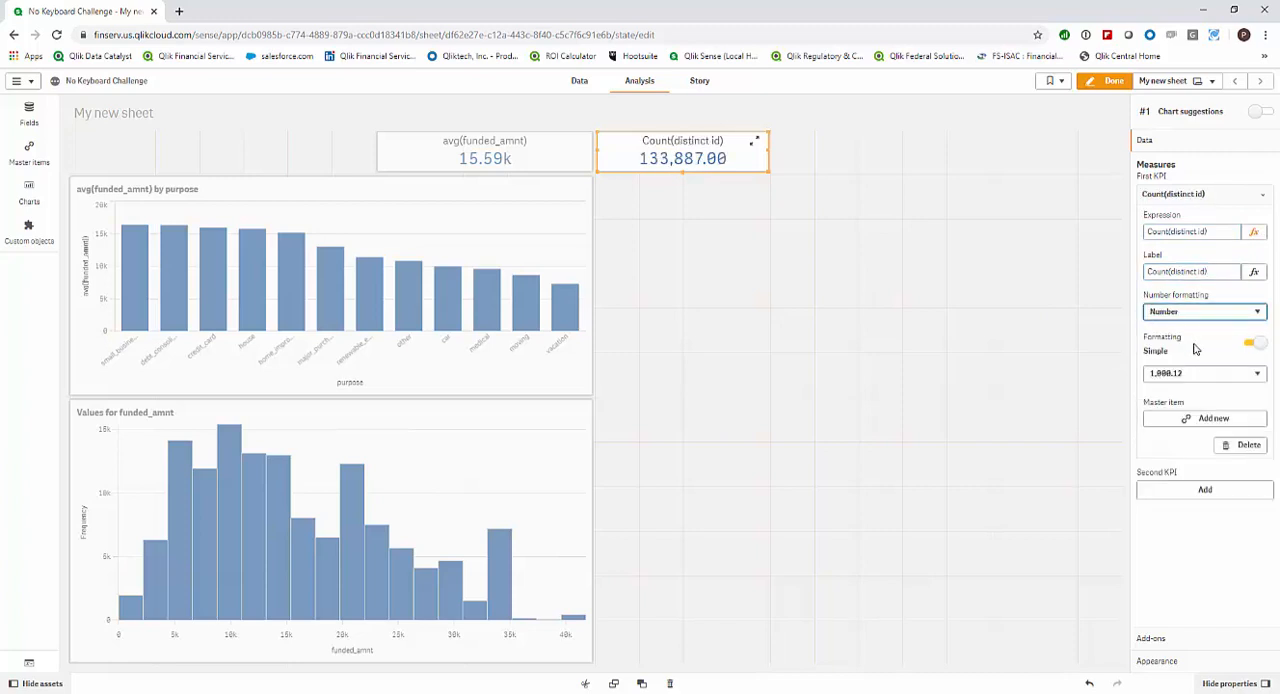
left_click(1191, 378)
left_click(1188, 390)
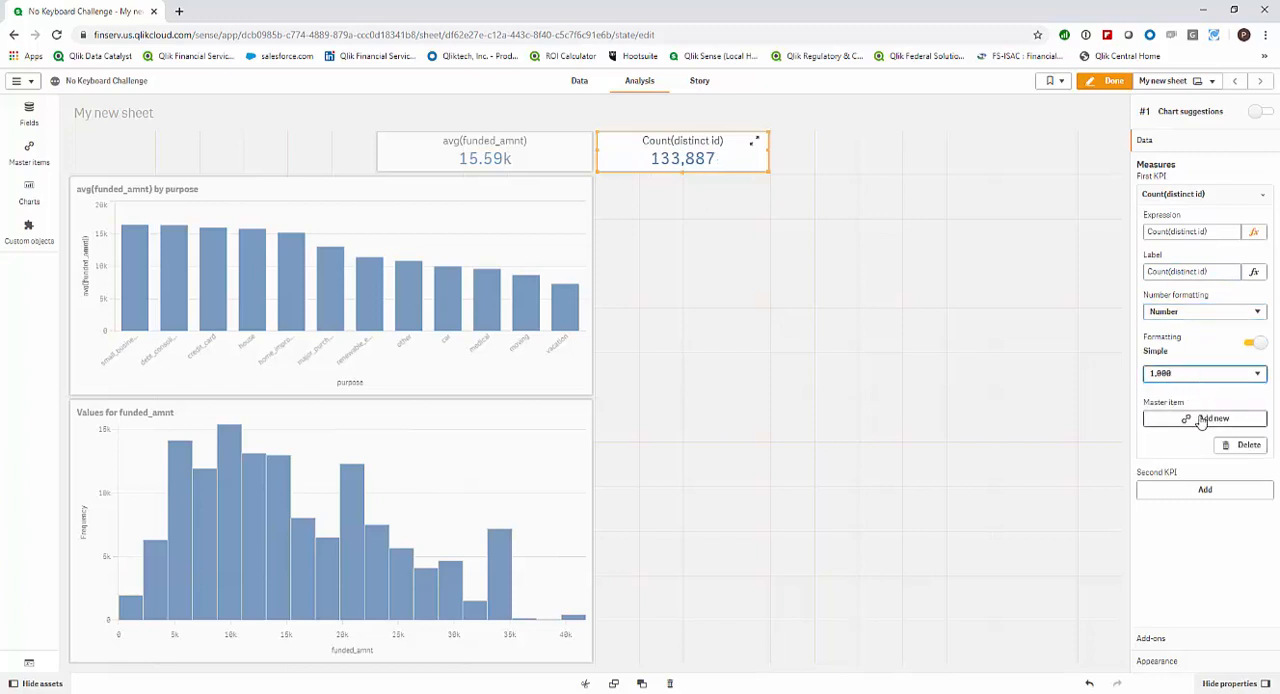
left_click(1201, 420)
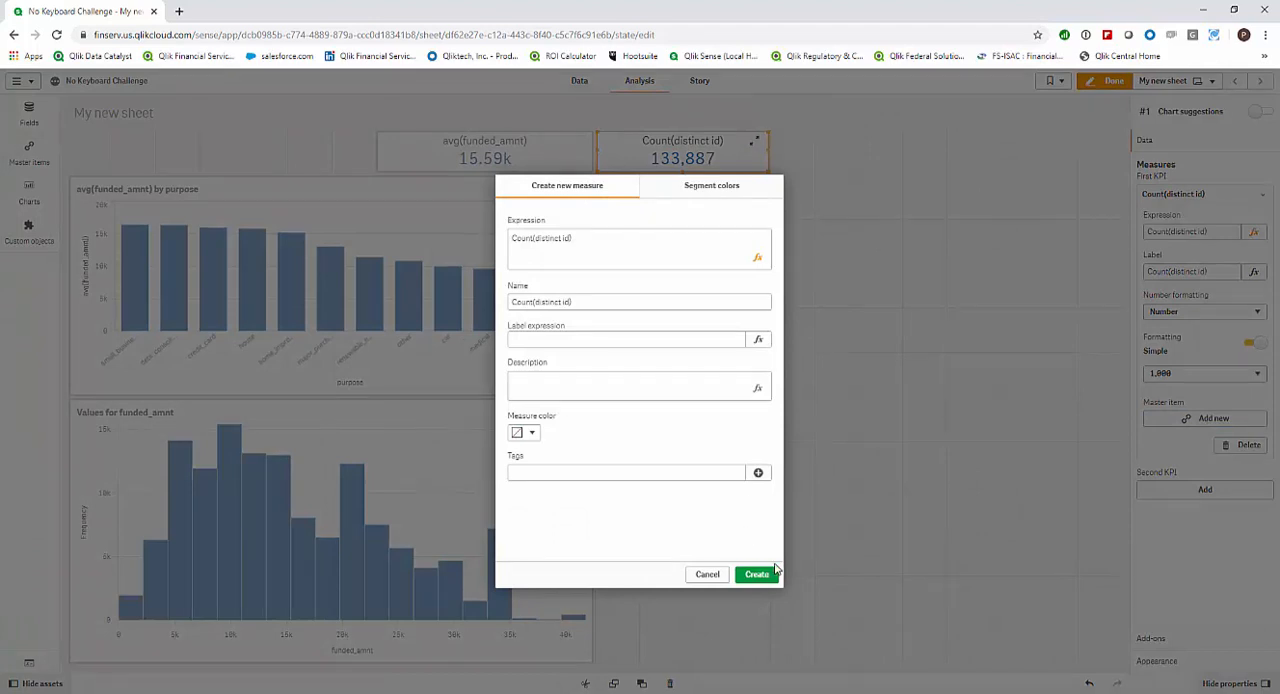
left_click(766, 574)
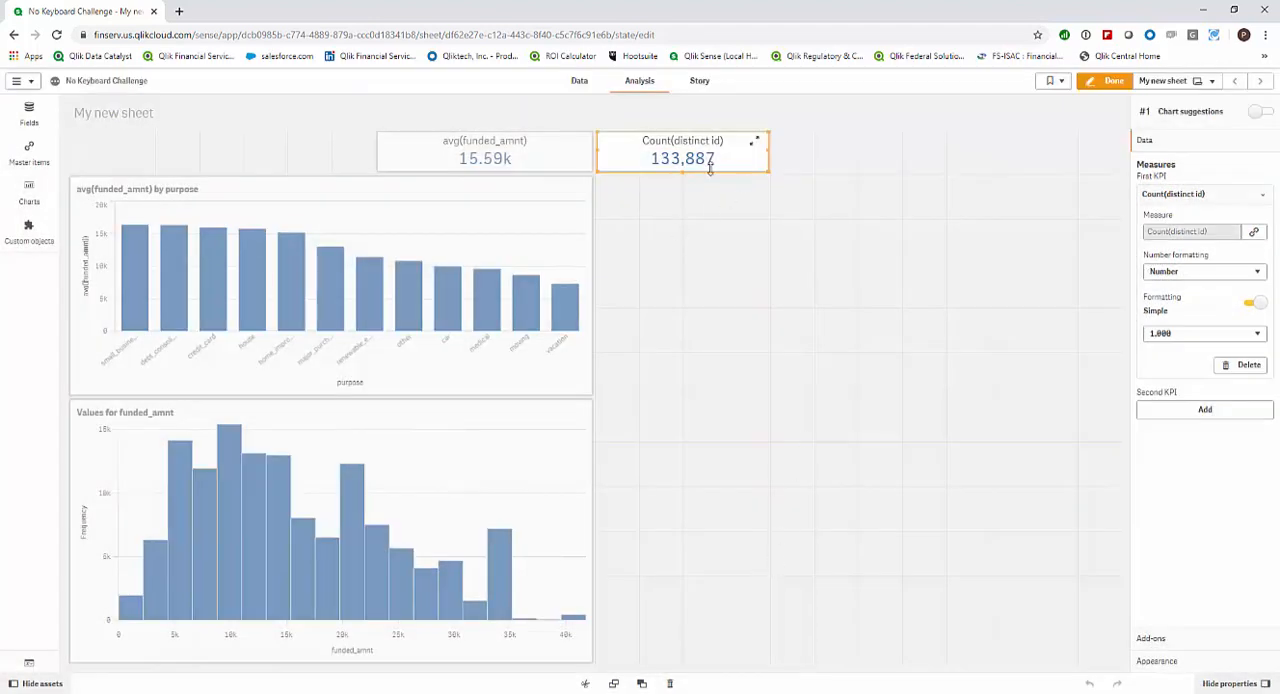
Move the Count(distinct id) KPI to the other side of the avg(funded_amnt) KPI and narrow both KPIs, leaving a gap between them.
left_click_drag(571, 160, 317, 197)
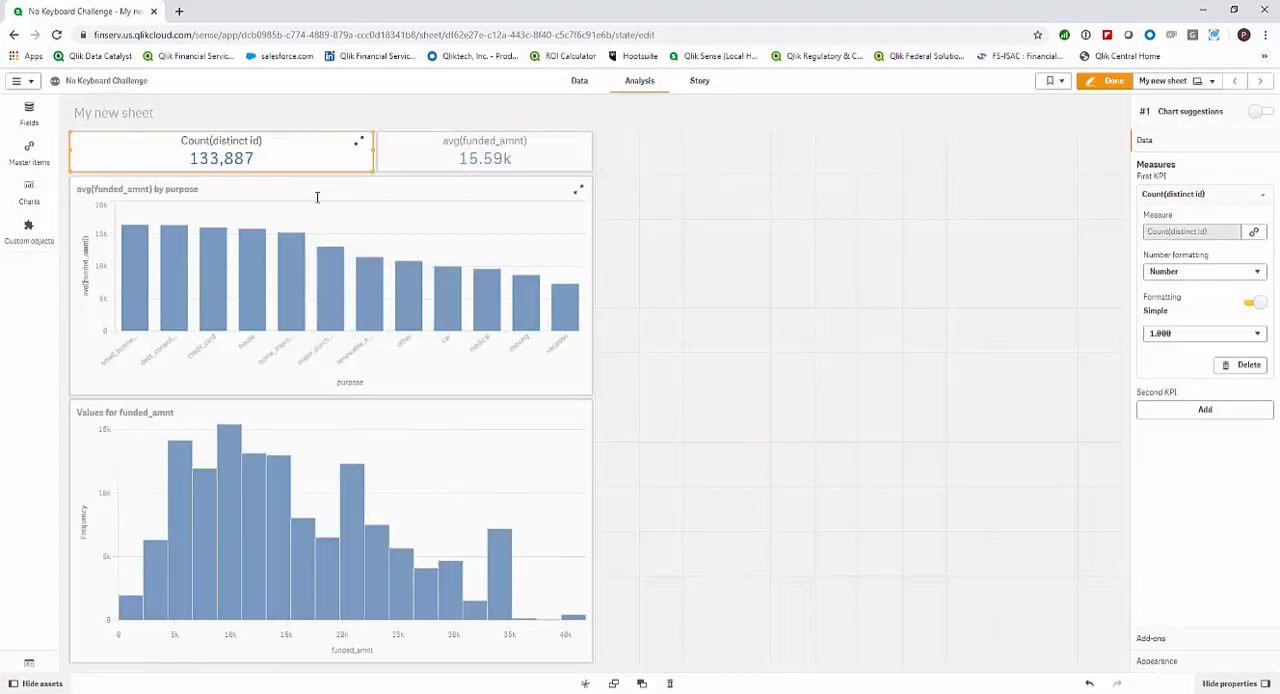
left_click_drag(108, 160, 245, 159)
left_click(477, 160)
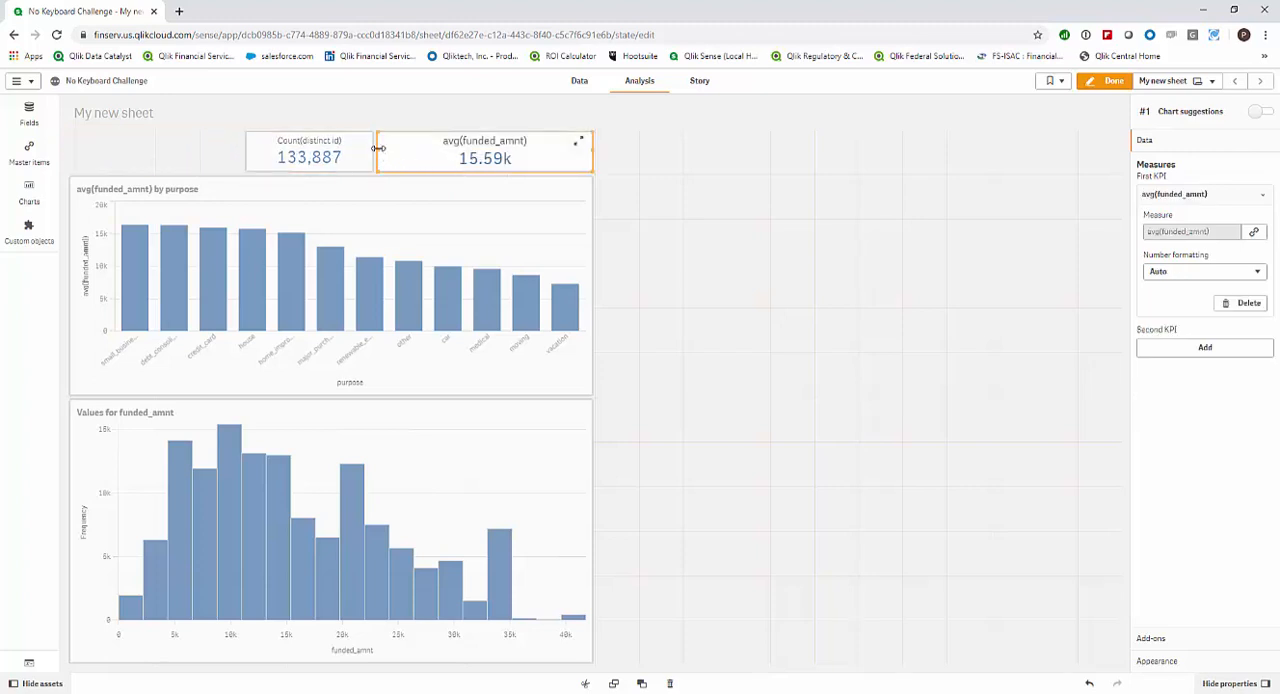
left_click_drag(378, 148, 449, 152)
Copy the avg(funded_amnt) KPI and paste the copy into the empty half of the sheet.
right_click(519, 151)
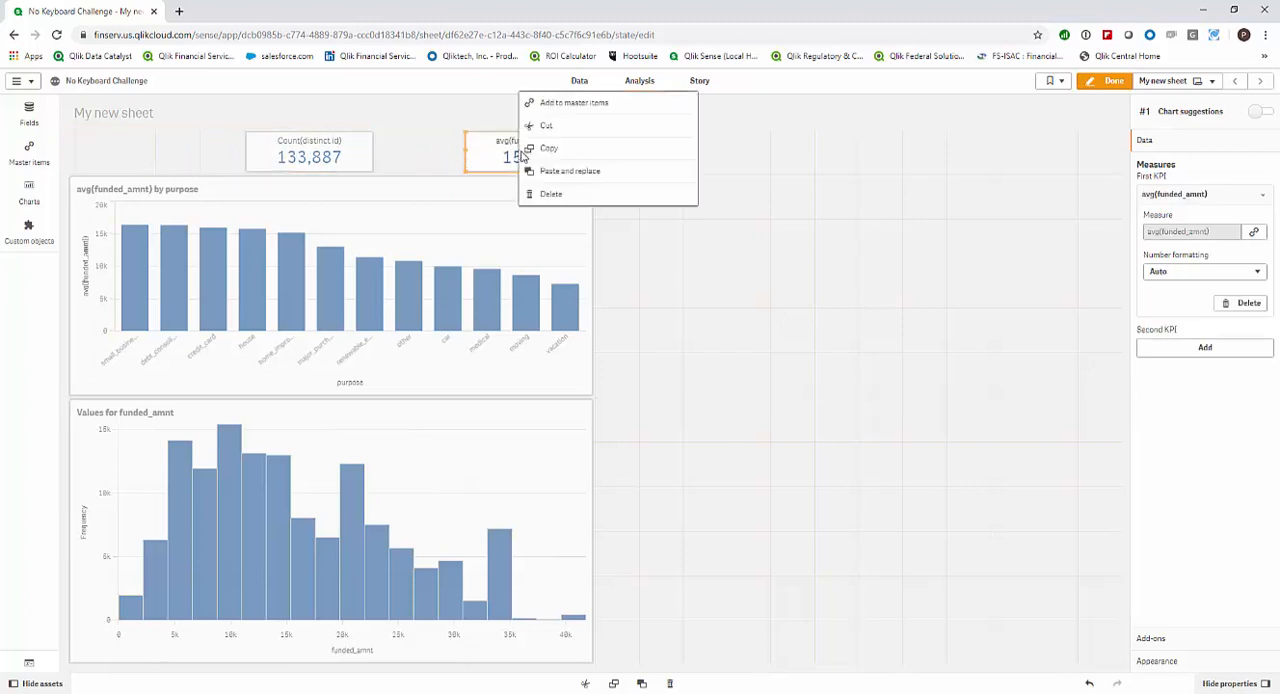
left_click(573, 148)
left_click(697, 182)
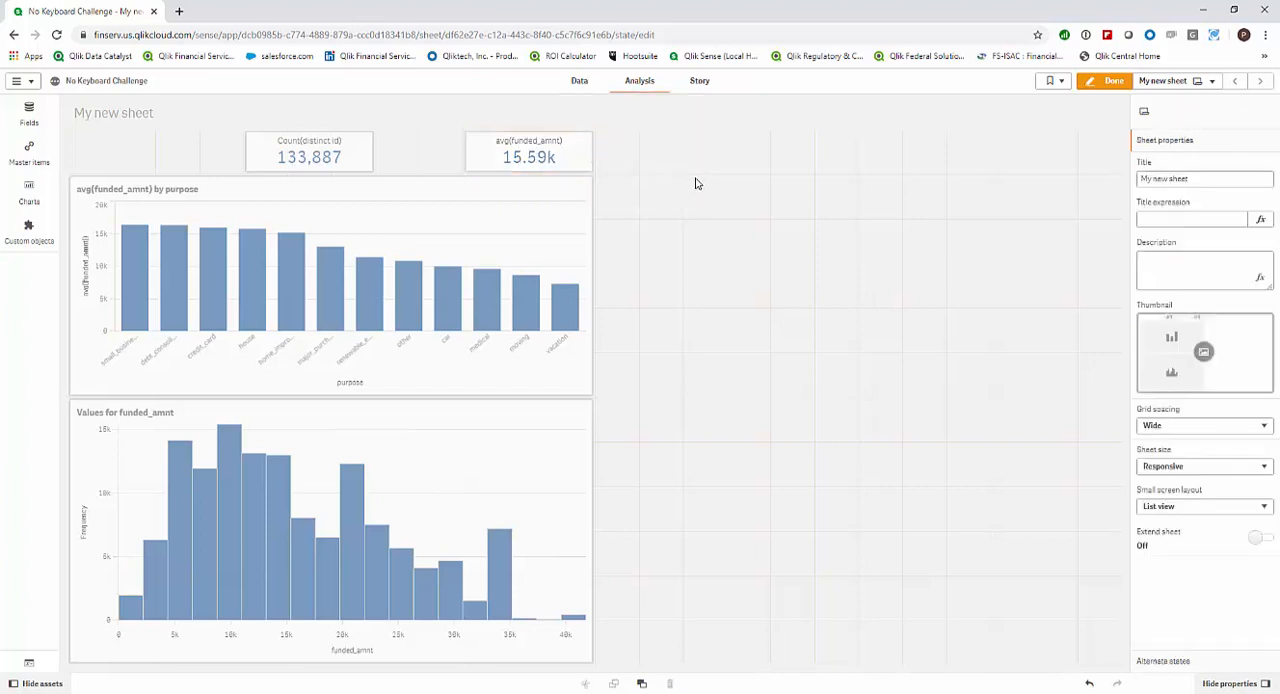
right_click(698, 182)
left_click(716, 180)
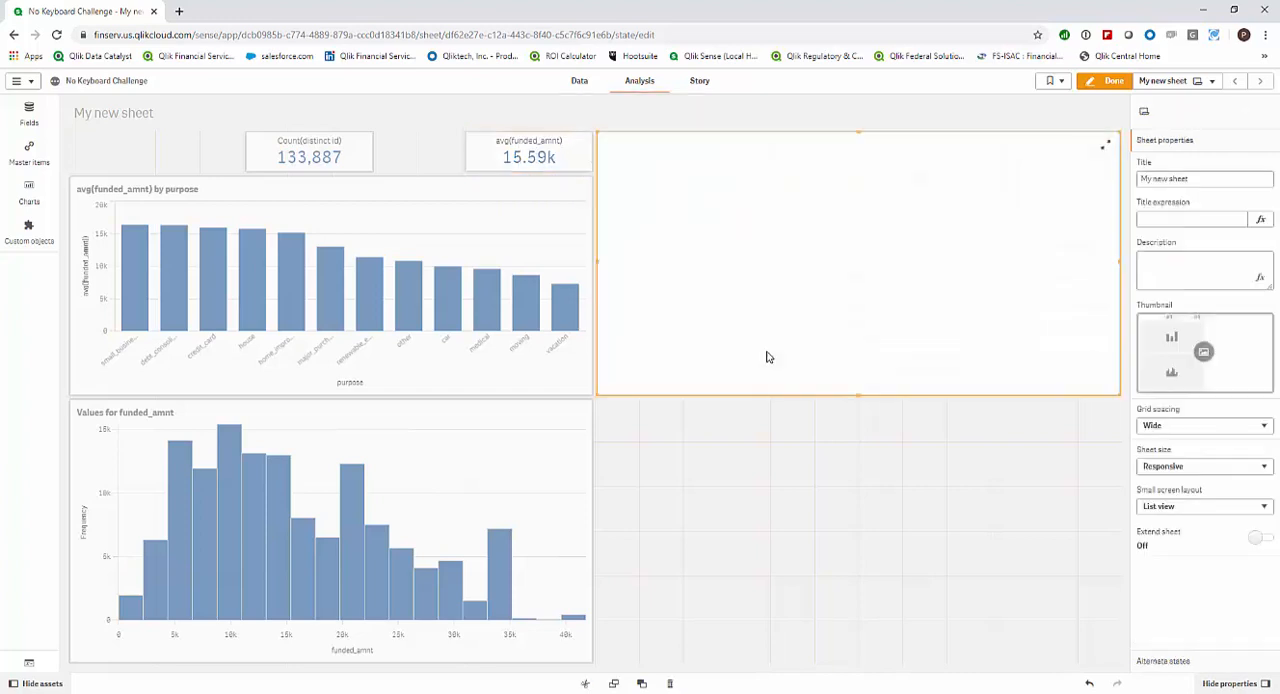
Shrink the pasted avg(funded_amnt) KPI to the height of the KPI row and narrow it, leaving a gap beside the original KPI.
left_click_drag(857, 394, 850, 172)
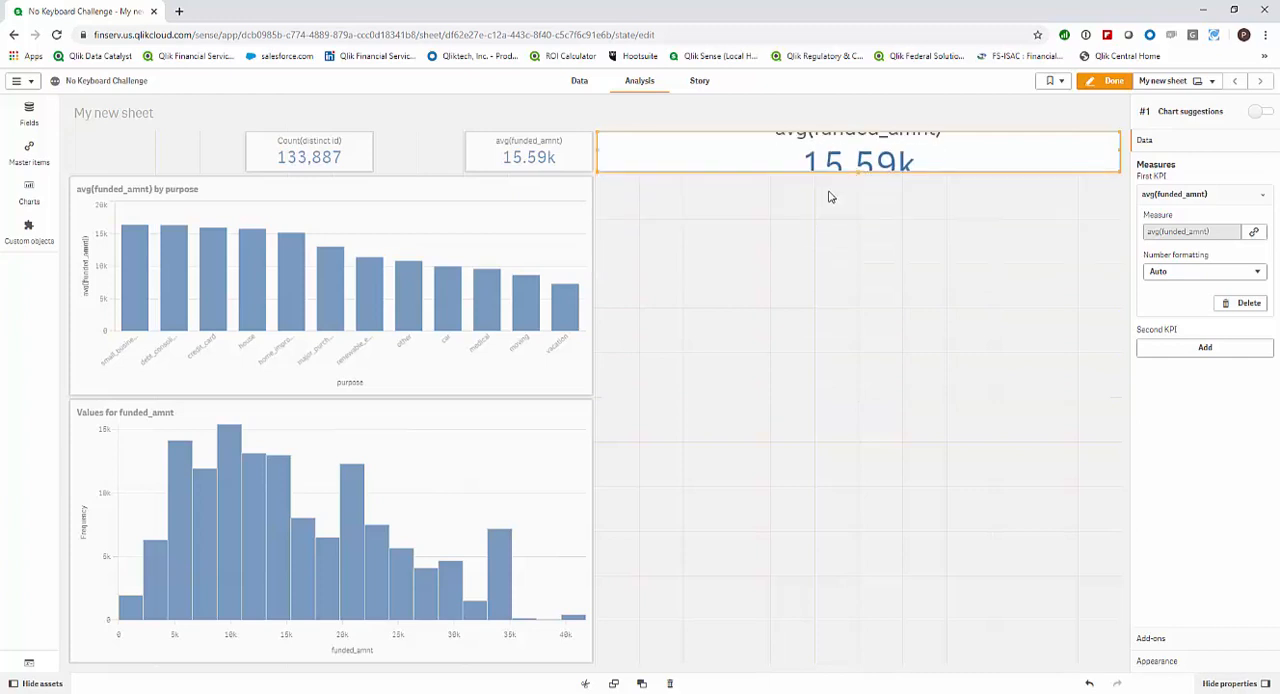
left_click_drag(601, 151, 701, 158)
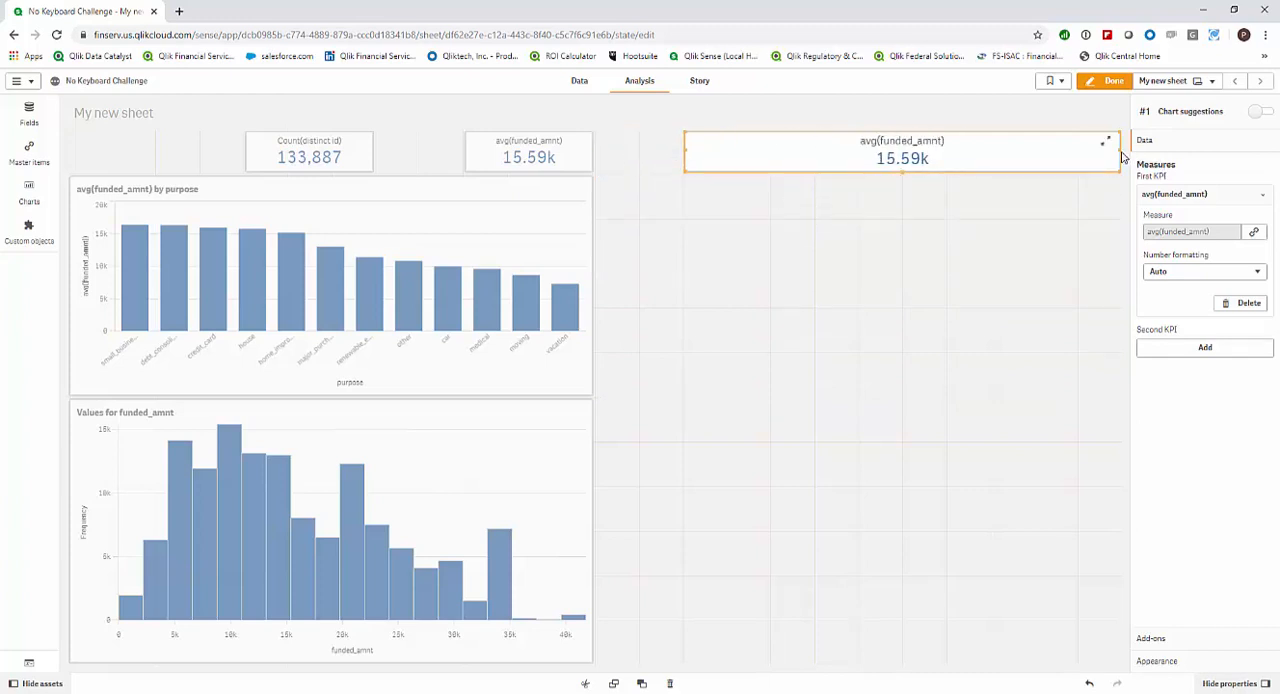
left_click_drag(1122, 157, 802, 166)
Unlink the copied KPI's avg(funded_amnt) measure from its master measure.
left_click(1229, 198)
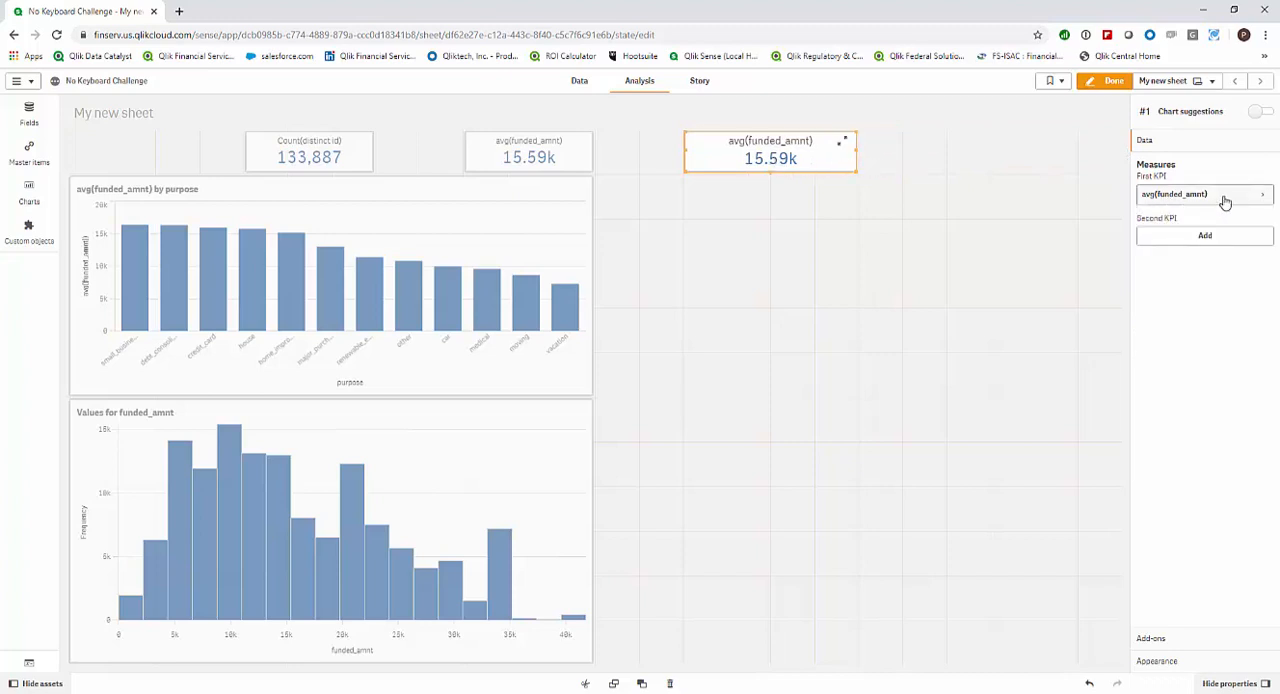
left_click(1230, 200)
left_click(1253, 231)
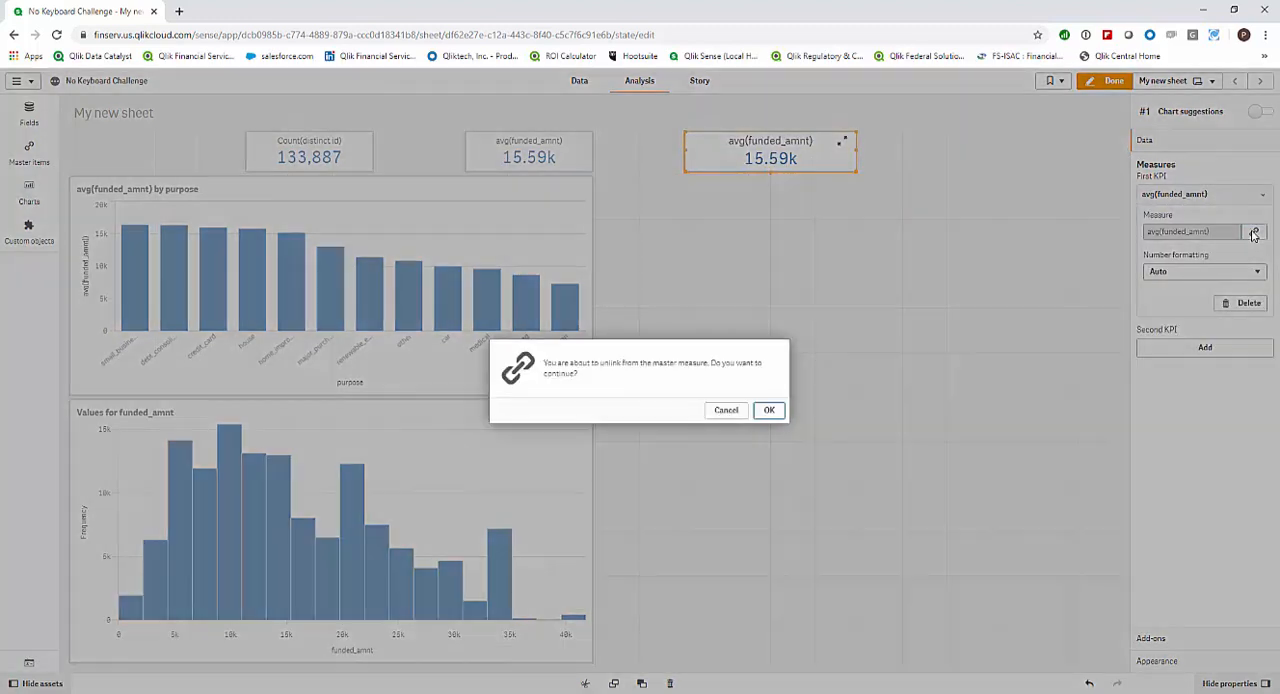
left_click(770, 411)
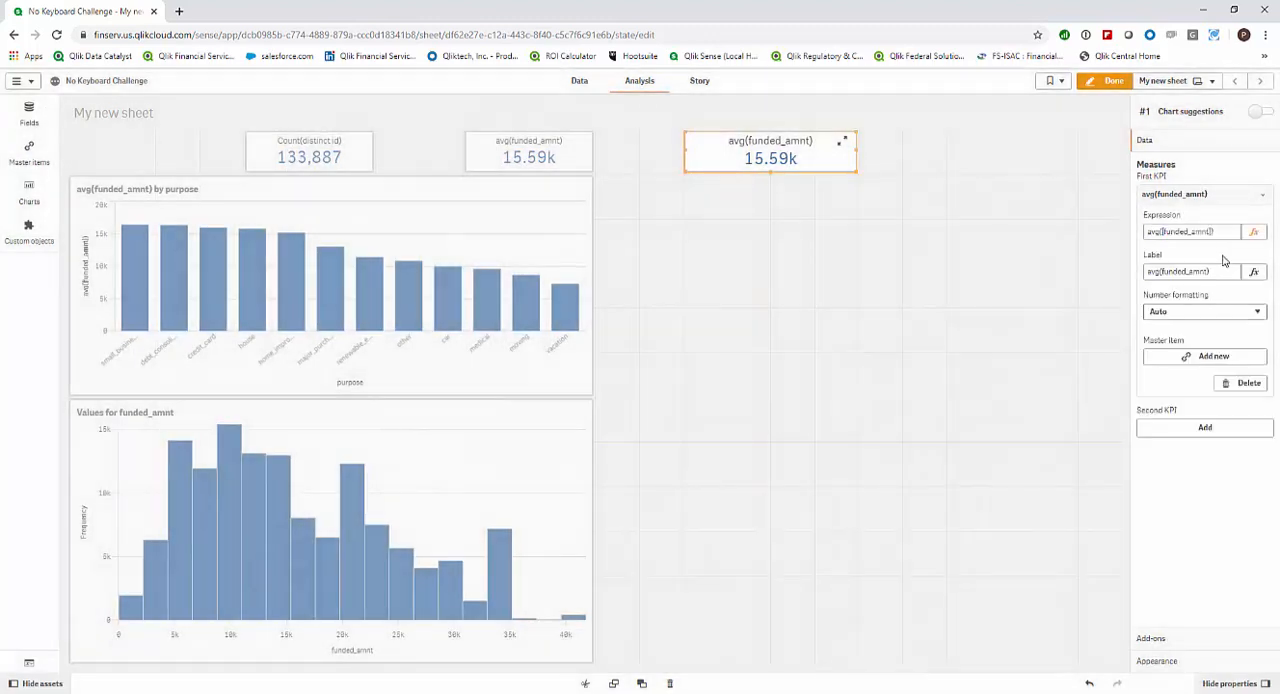
Replace the copied KPI's expression with Sum(funded_amnt), built from the funded_amnt field and the Sum aggregation.
left_click(1251, 234)
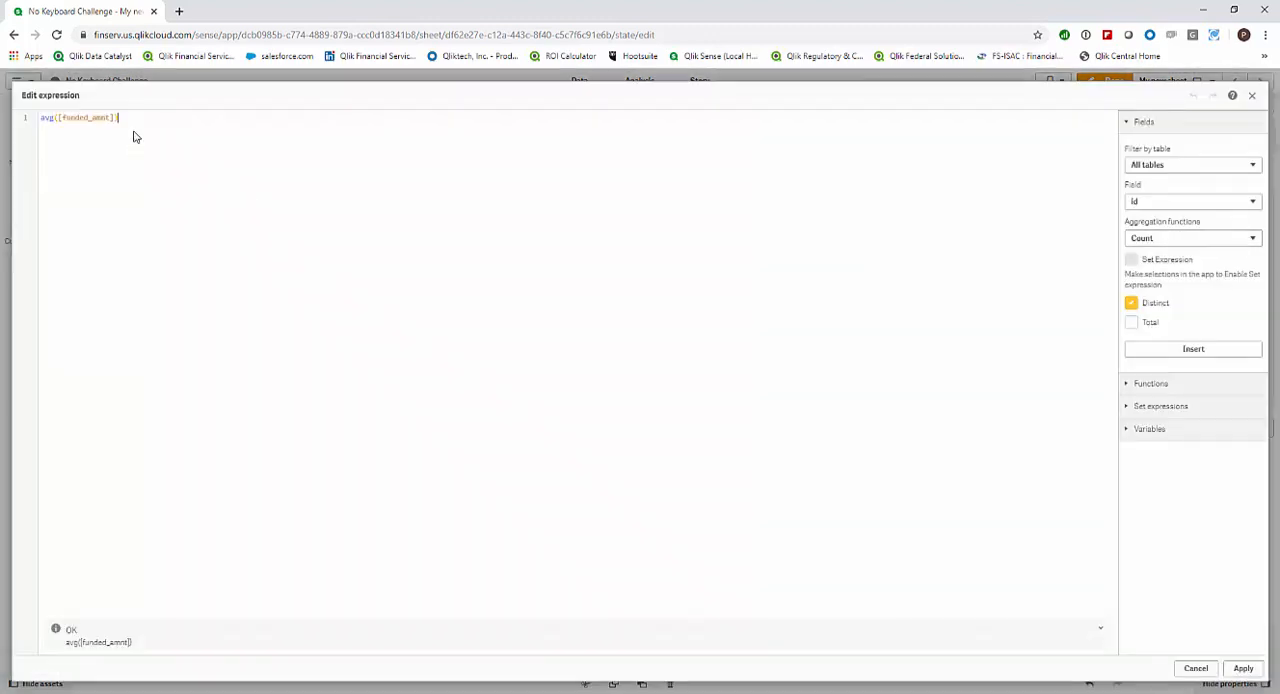
left_click_drag(38, 130, 39, 120)
left_click(1203, 204)
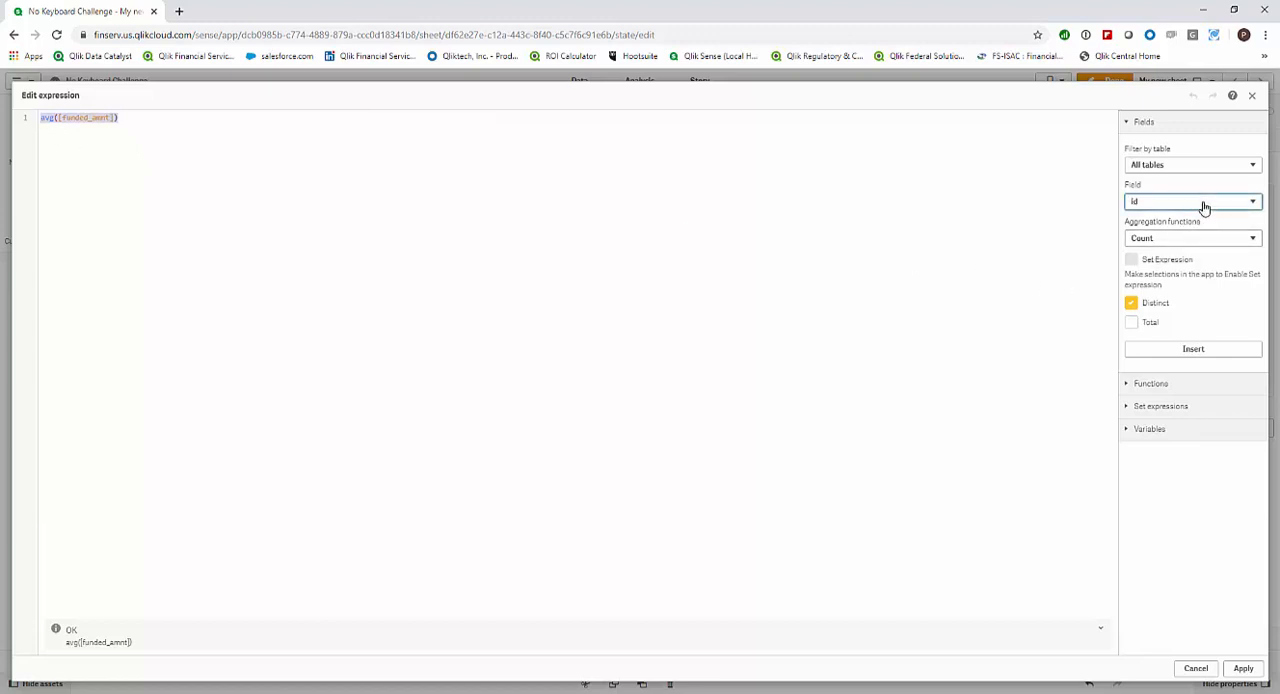
scroll(1174, 323, "down", 3)
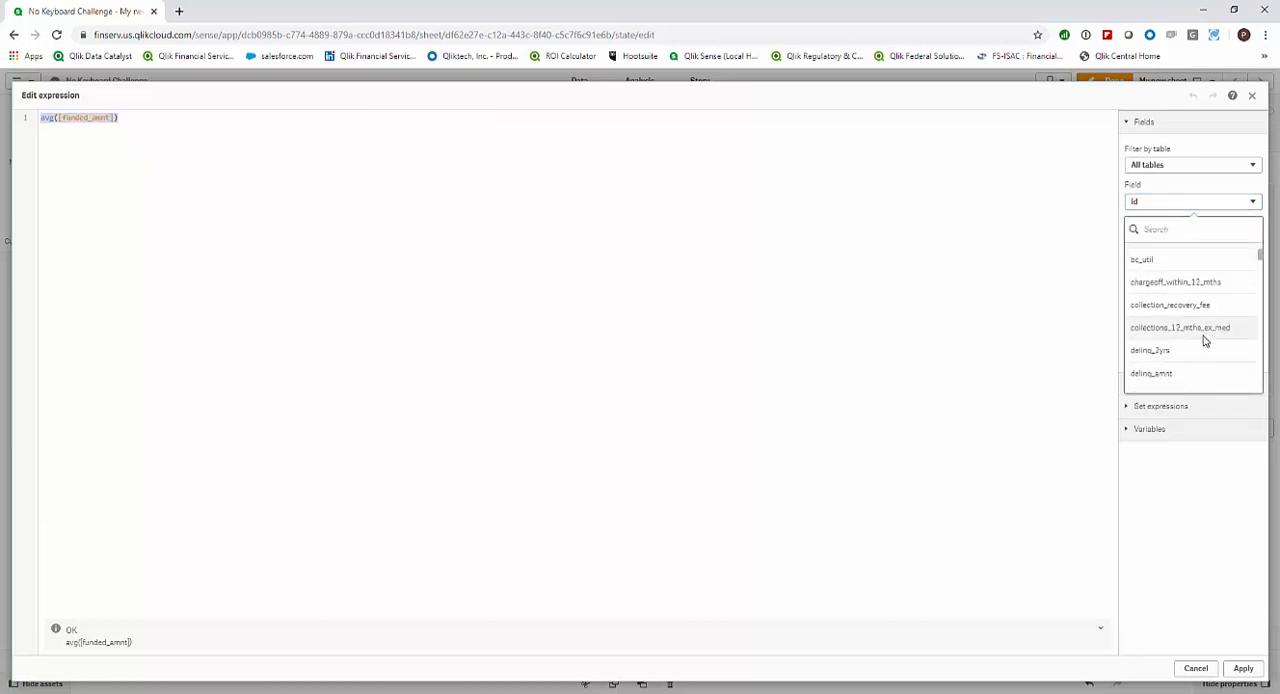
scroll(1205, 341, "down", 6)
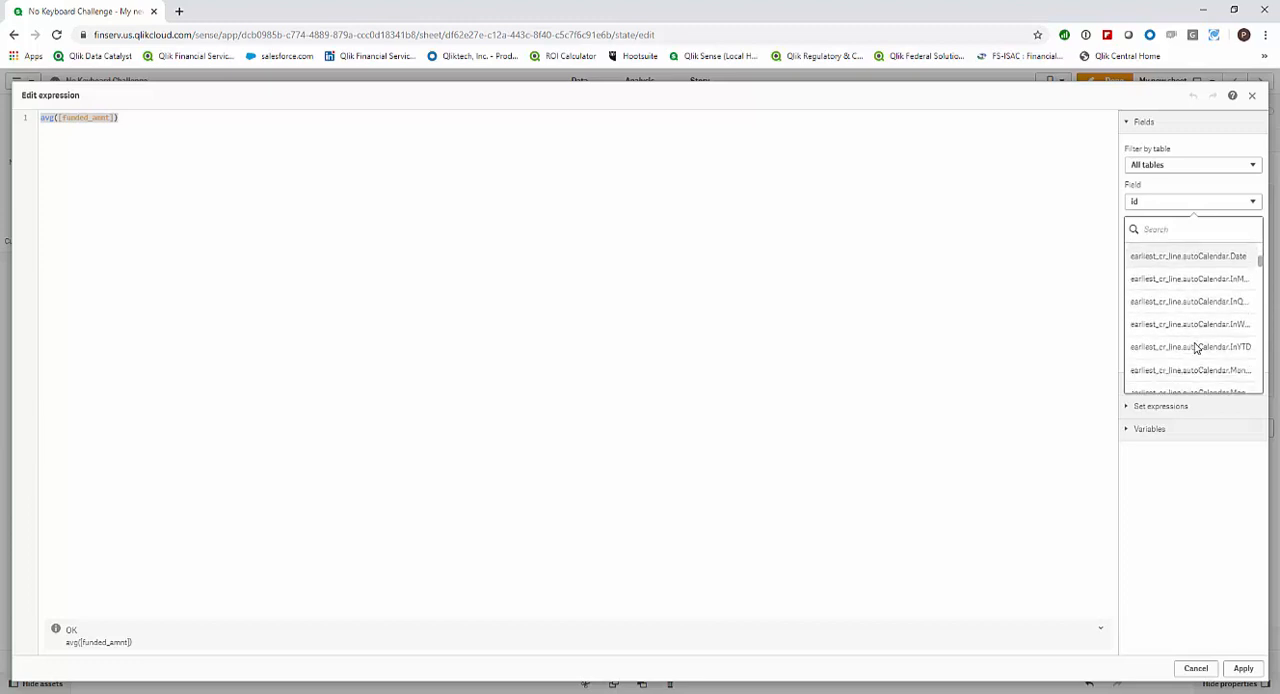
scroll(1196, 347, "down", 8)
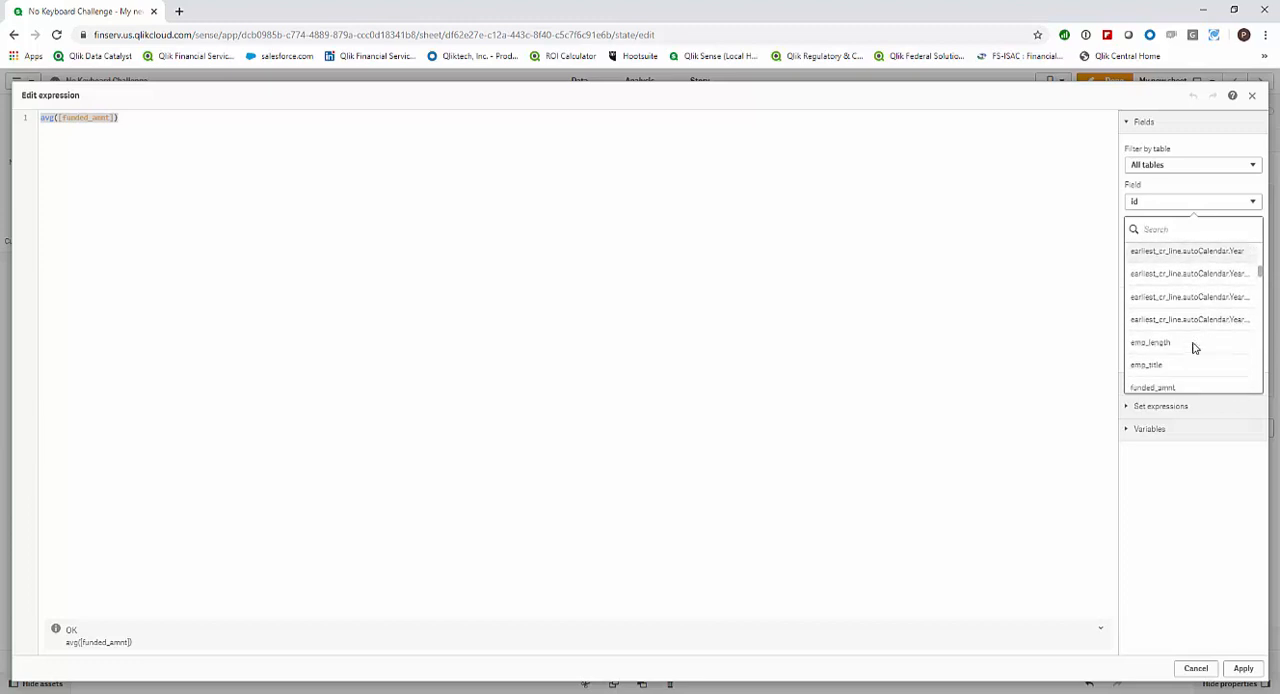
scroll(1191, 347, "down", 3)
left_click(1186, 280)
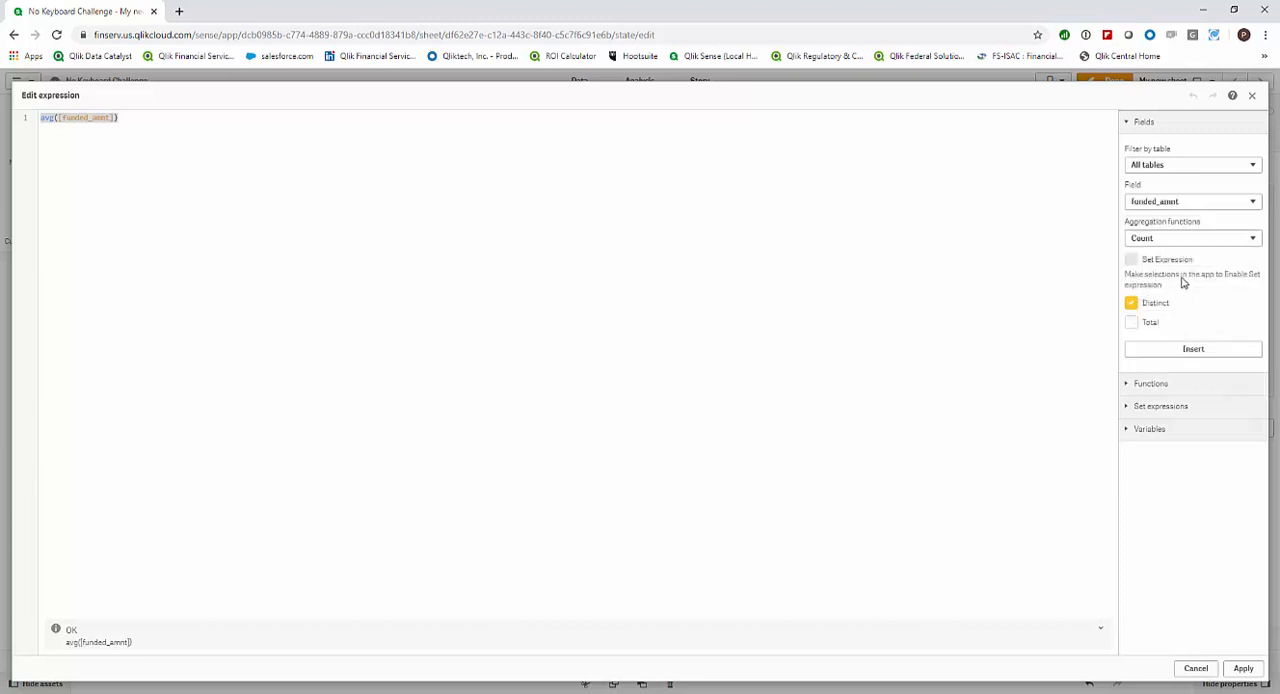
left_click(1186, 243)
left_click(1155, 316)
left_click(1192, 349)
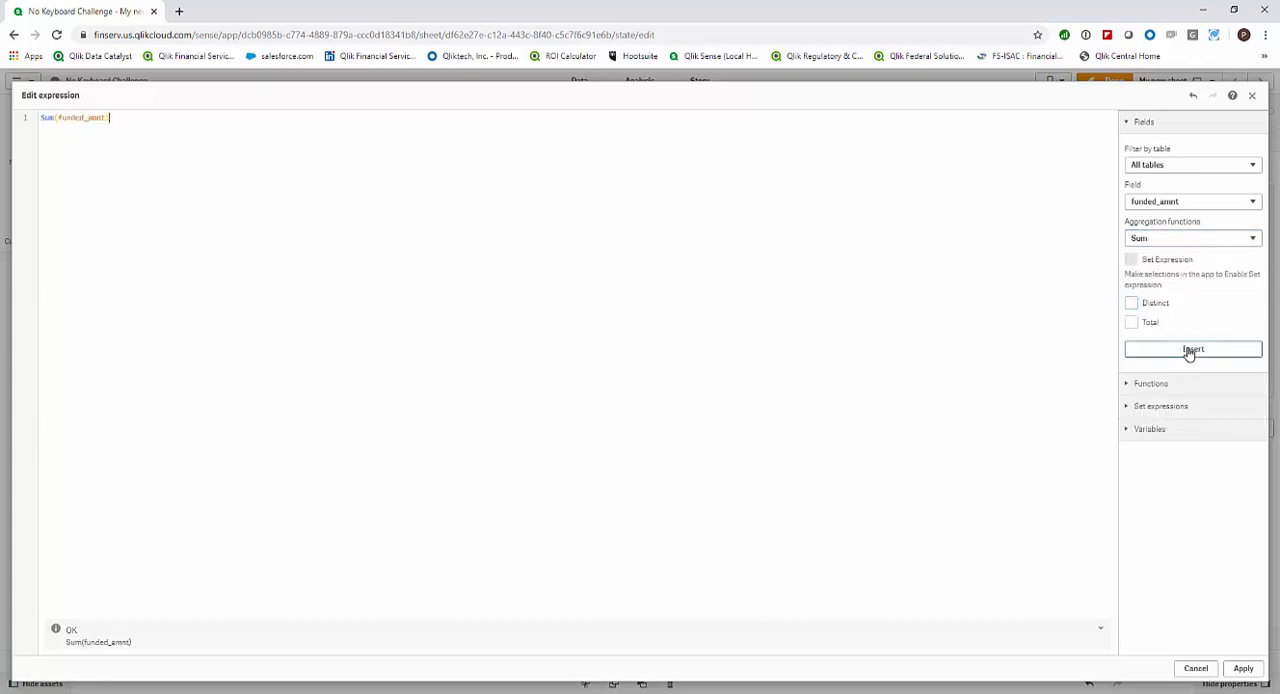
left_click(1241, 668)
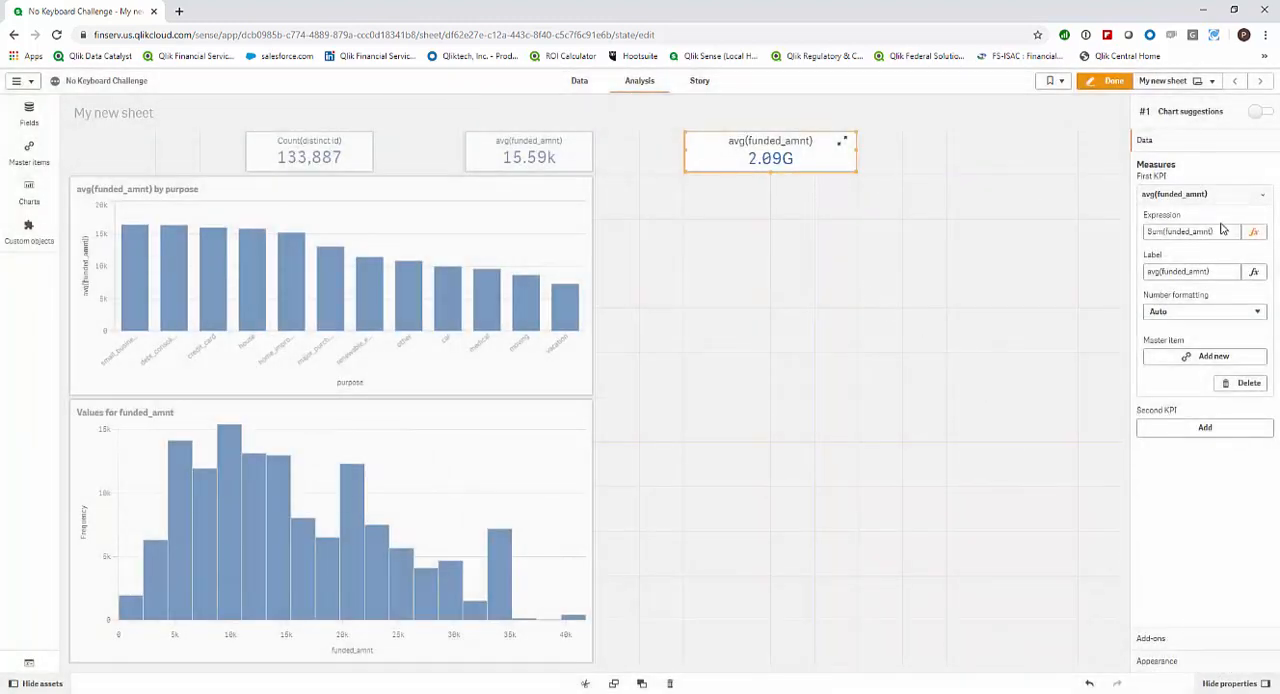
Replace the KPI's label with its expression text, Sum(funded_amnt), and save the measure as a new master item.
left_click_drag(1224, 231, 1143, 234)
right_click(1166, 231)
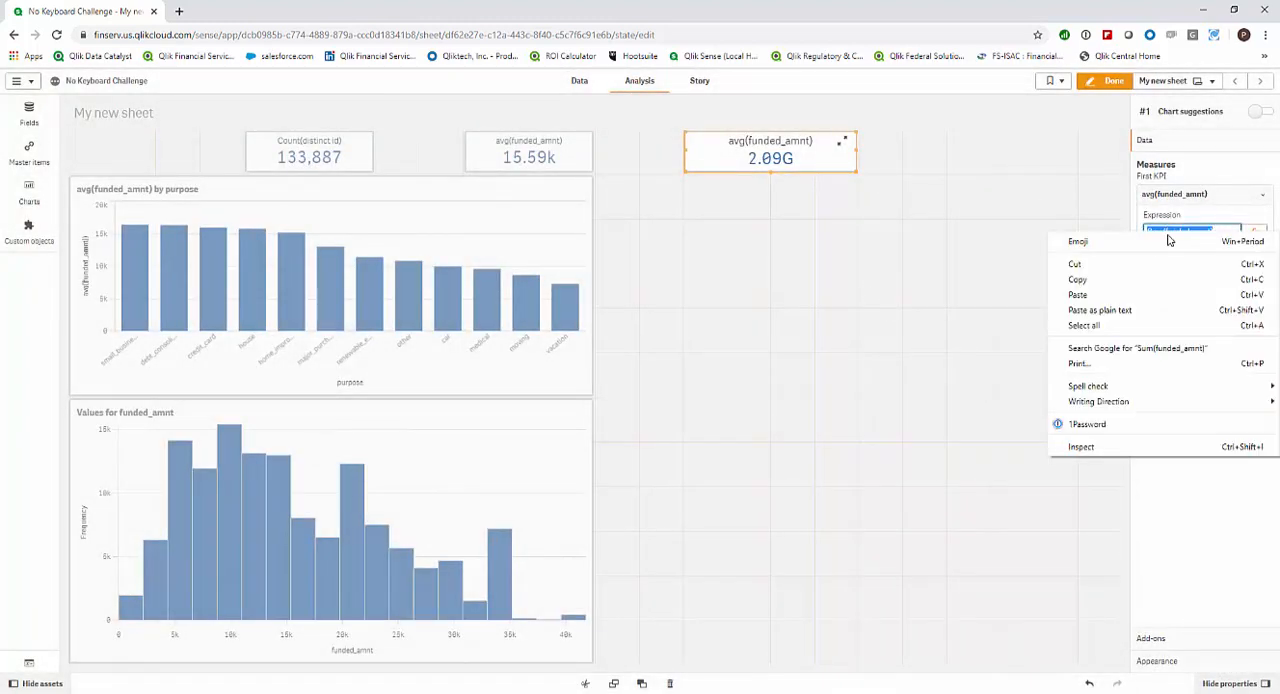
left_click(1188, 279)
left_click_drag(1226, 274, 1135, 279)
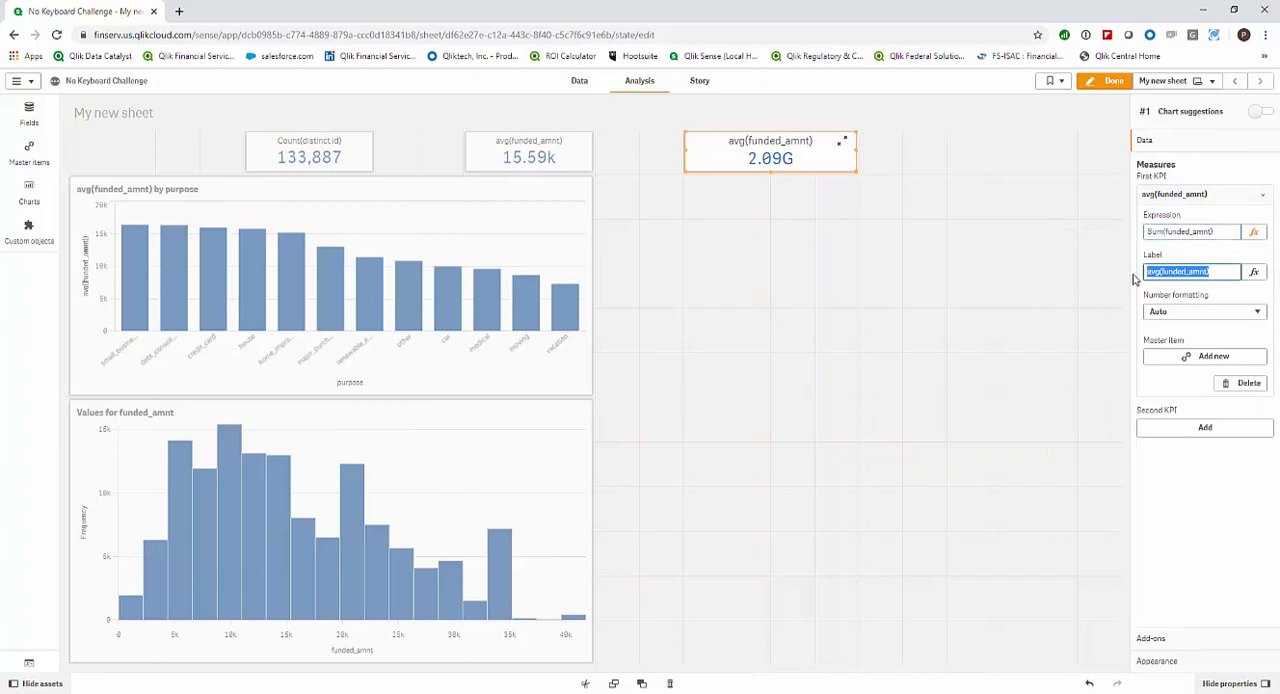
right_click(1161, 269)
left_click(1134, 328)
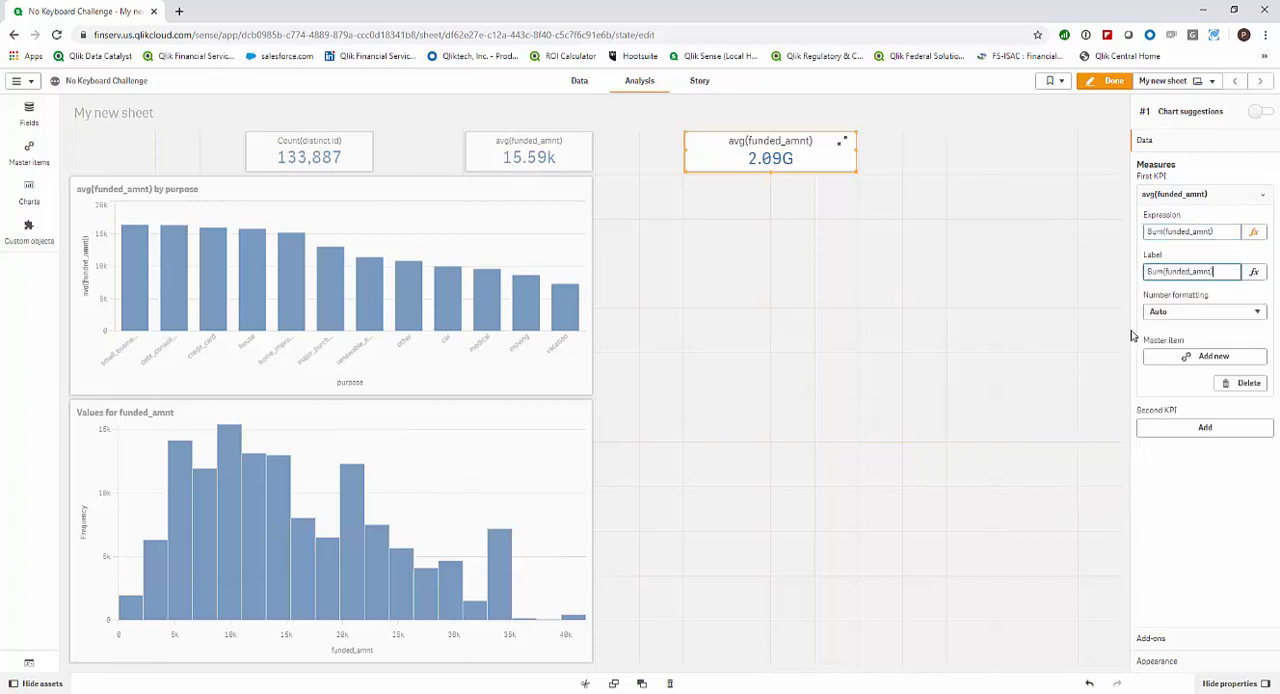
left_click(1198, 328)
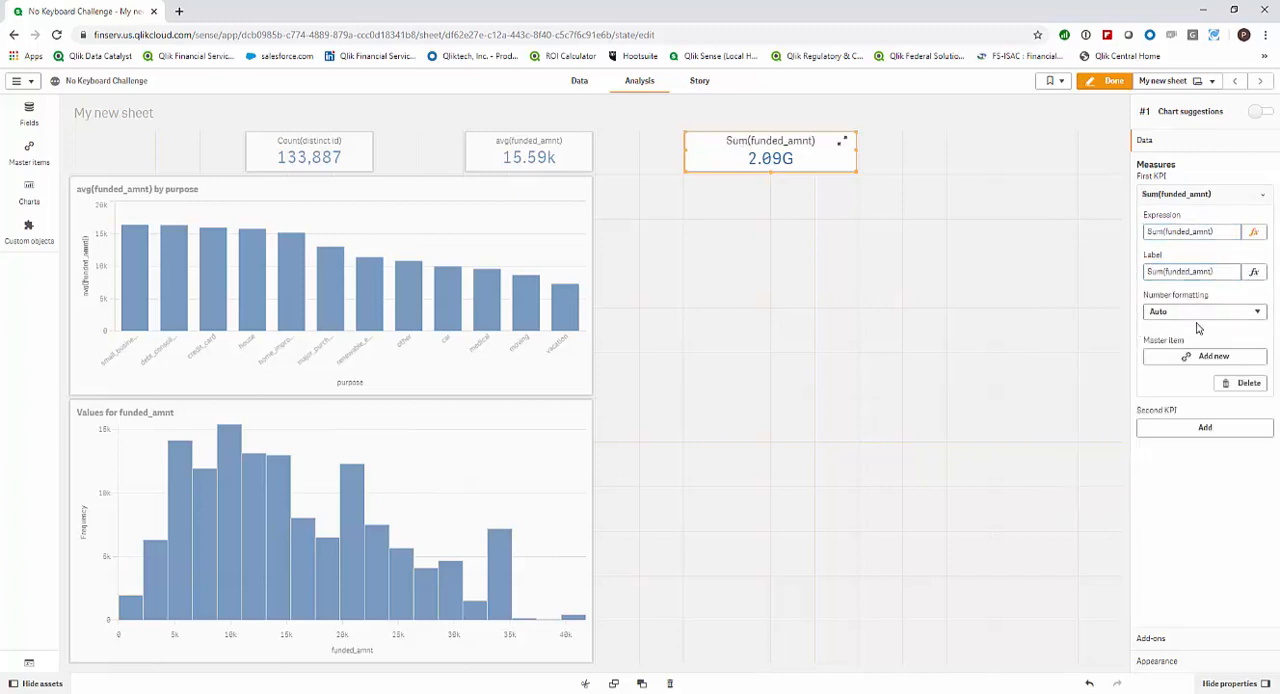
left_click(1206, 357)
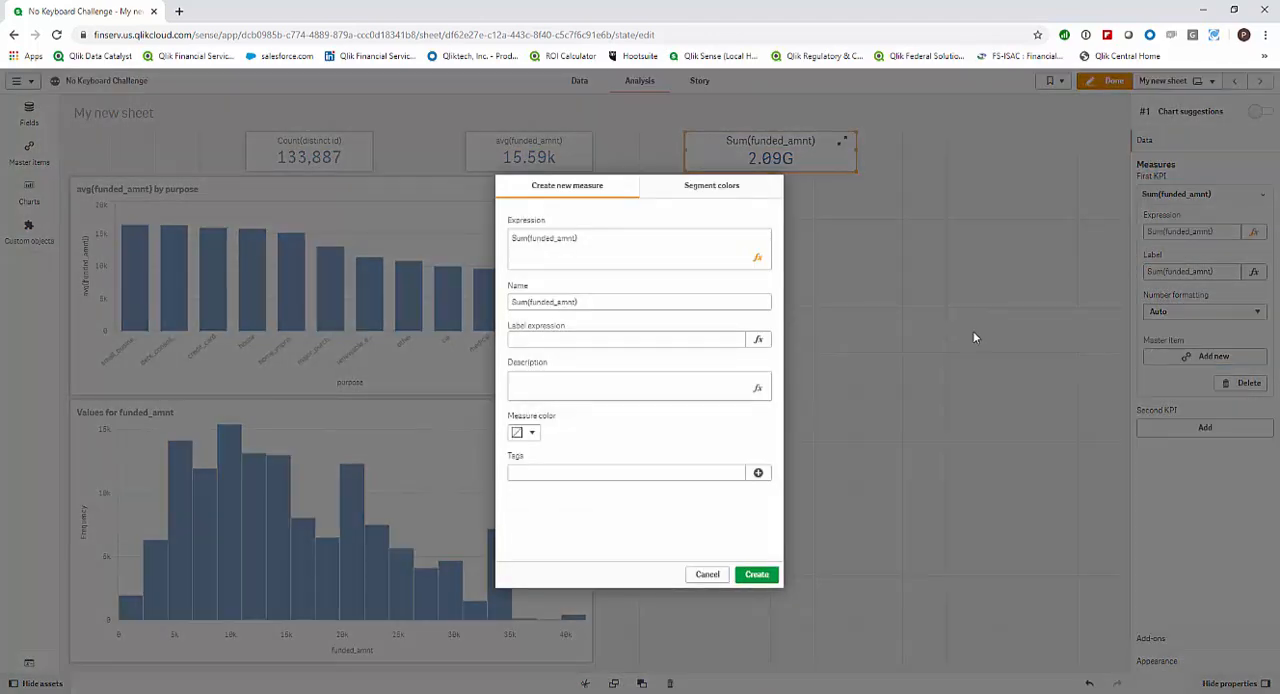
left_click(758, 576)
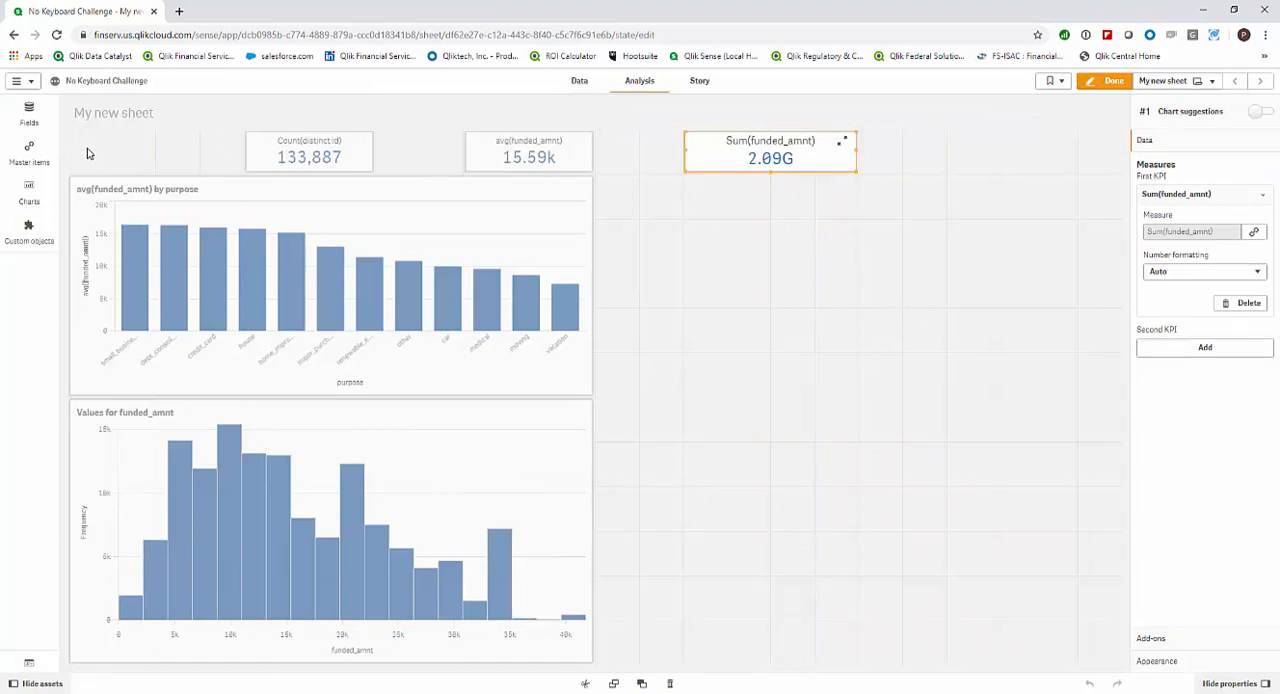
Replace the avg(funded_amnt) measure in the purpose bar chart with the Sum(funded_amnt) master measure.
left_click(29, 150)
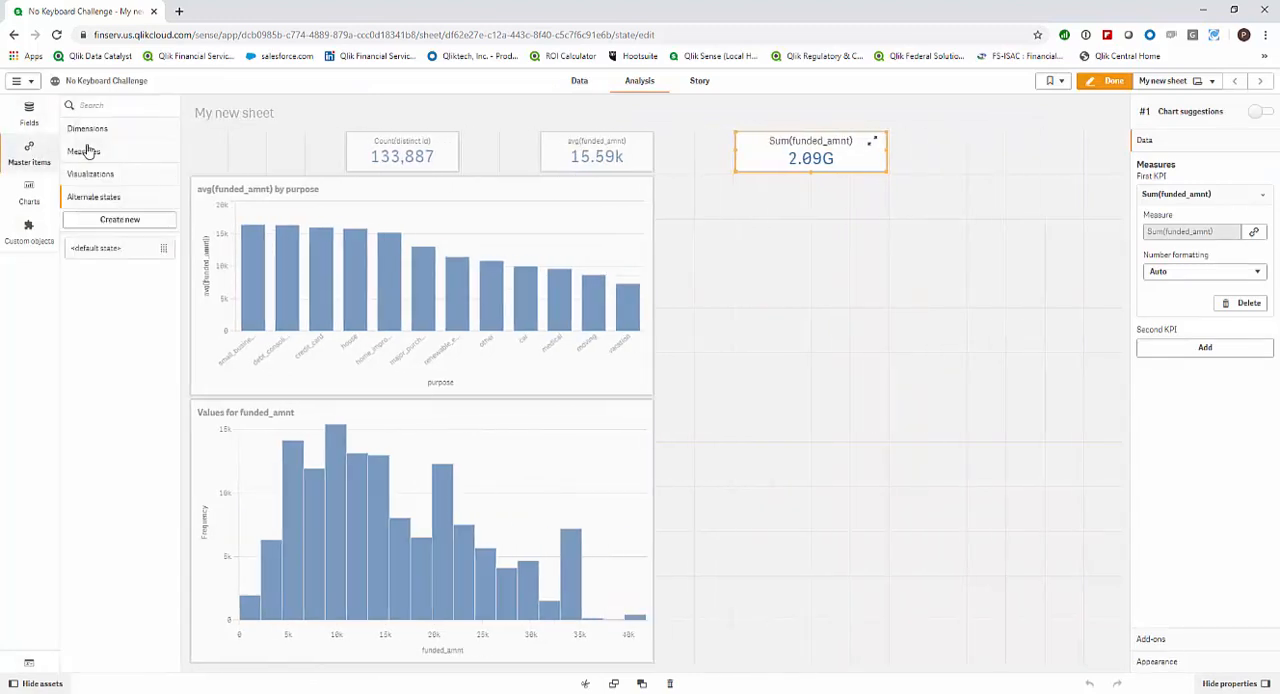
left_click(86, 151)
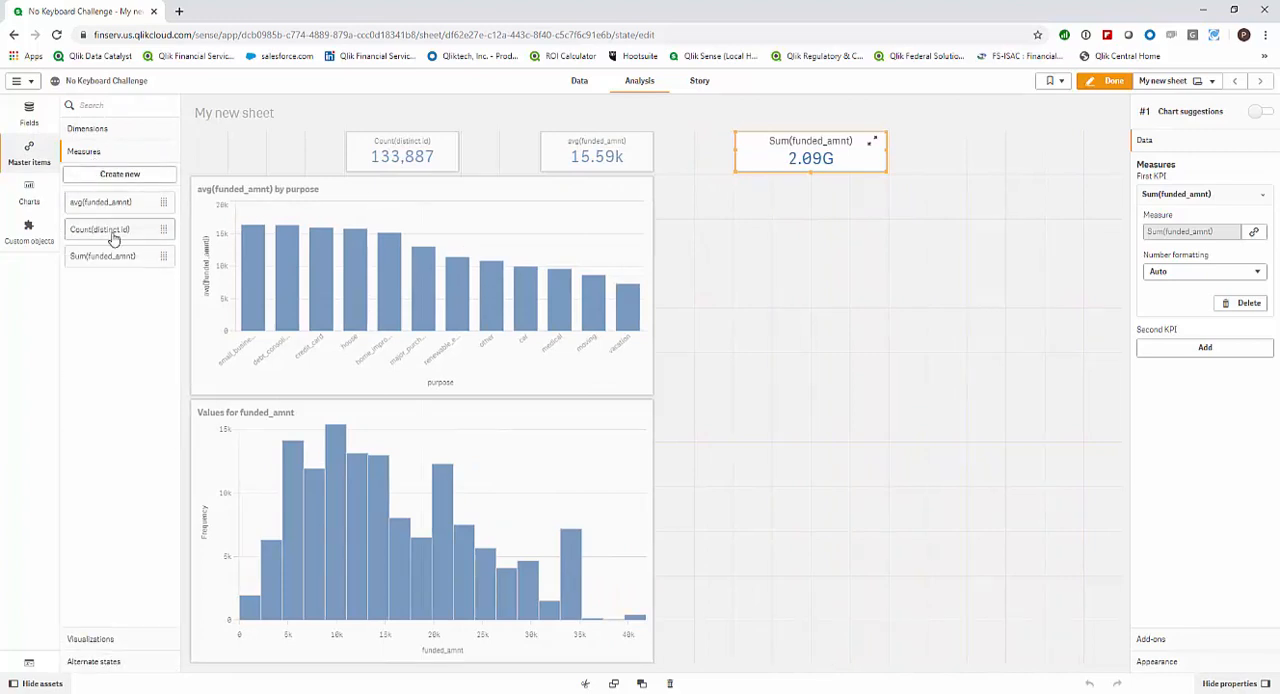
left_click_drag(118, 257, 362, 279)
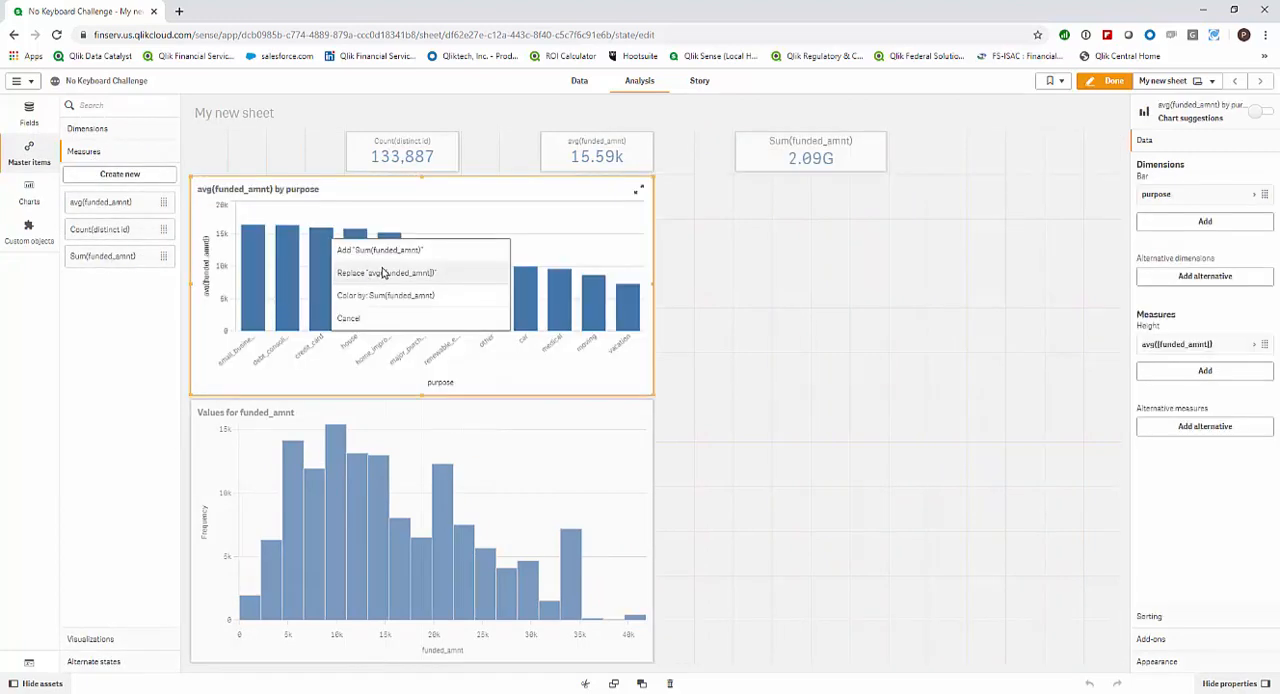
left_click(385, 274)
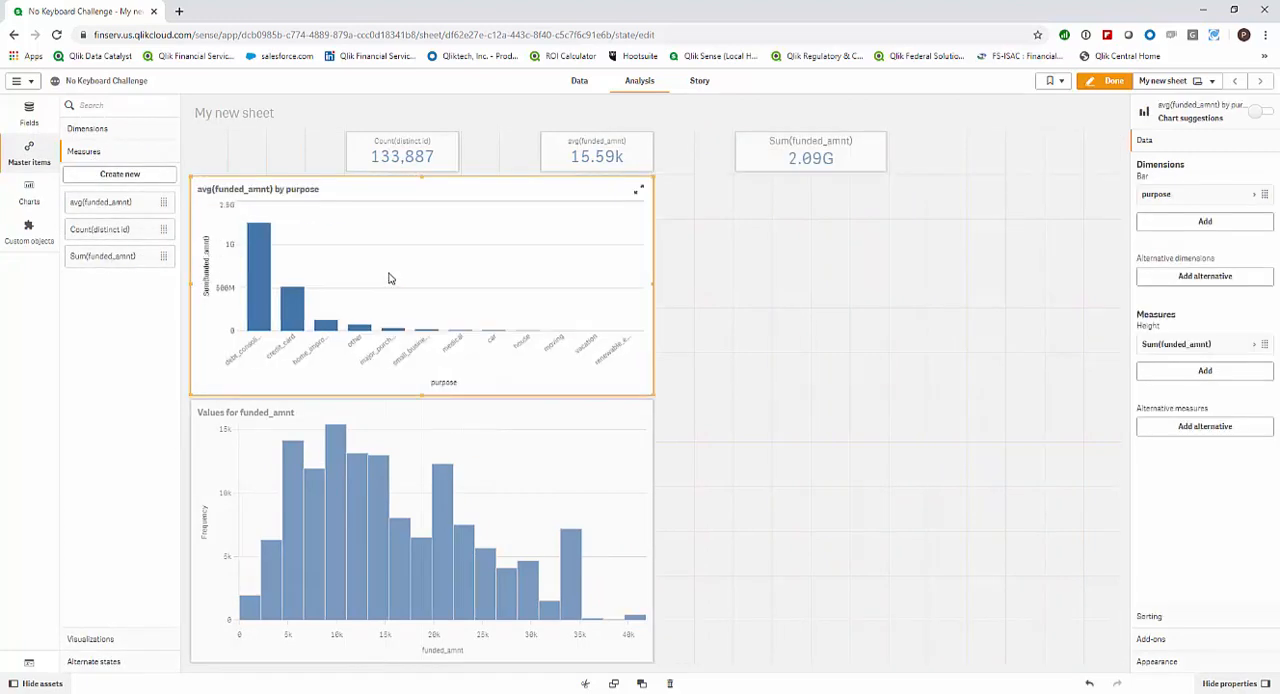
Change the purpose bar chart's presentation to horizontal bars and turn on value labels.
left_click(1201, 664)
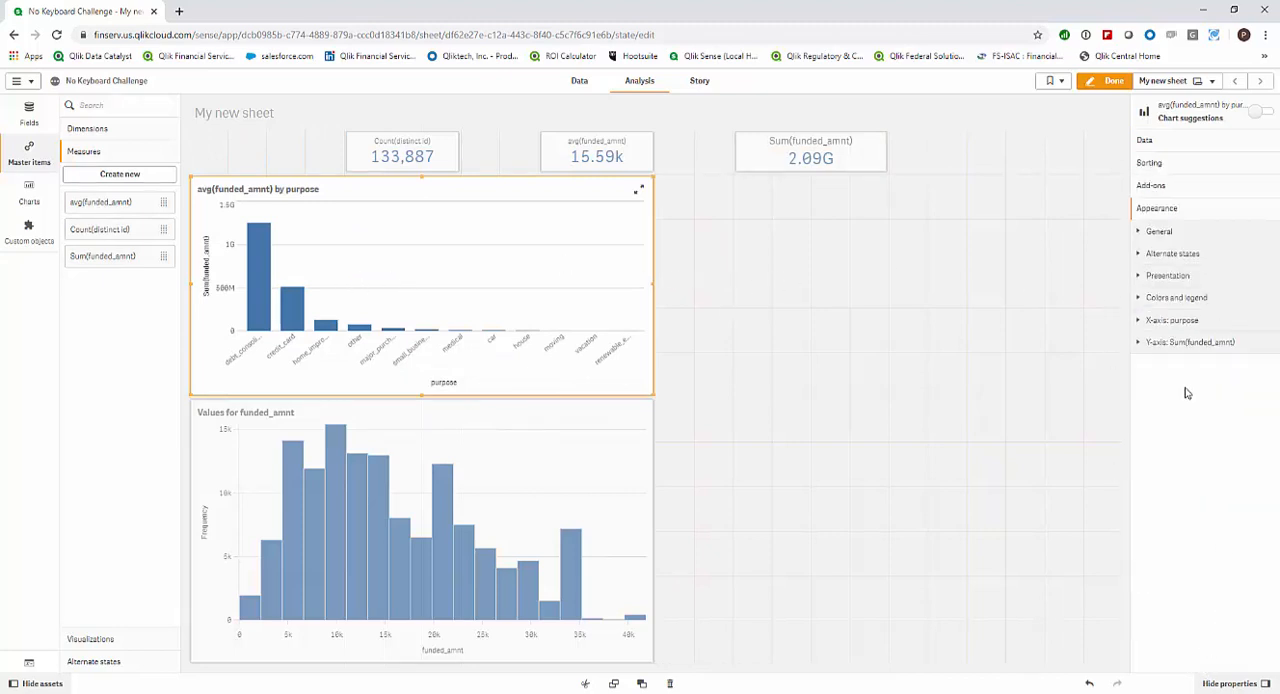
left_click(1194, 276)
left_click(1242, 350)
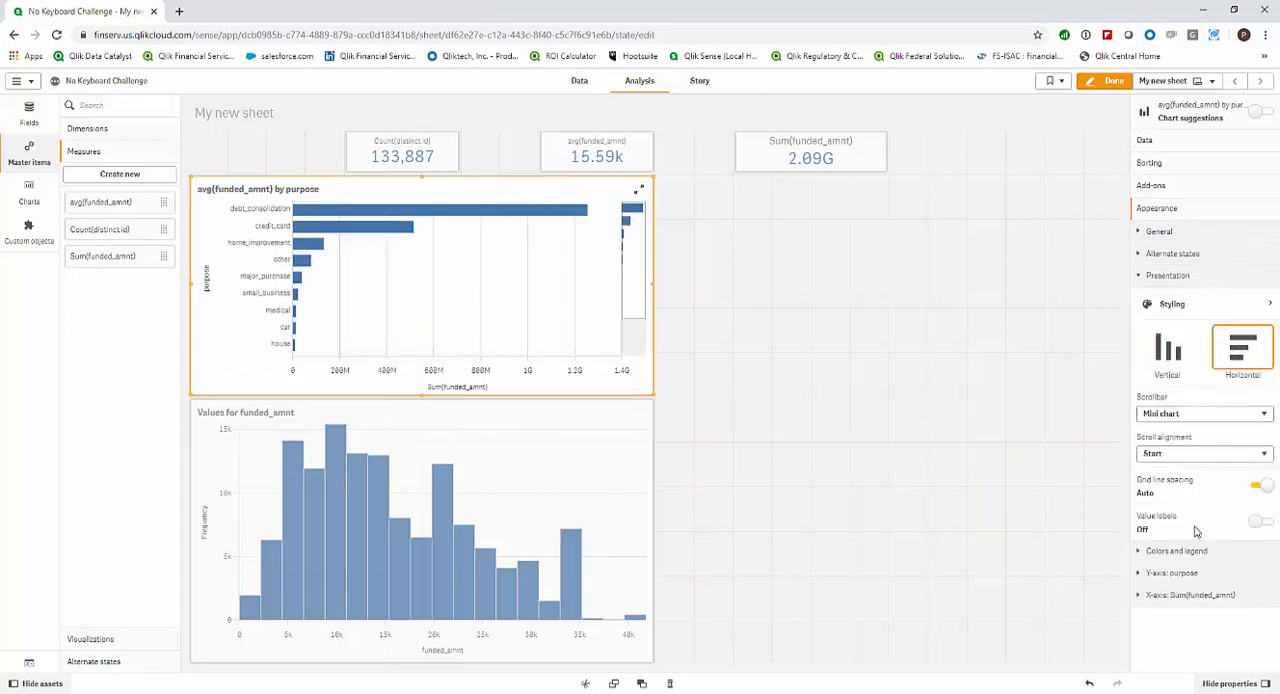
left_click(1262, 522)
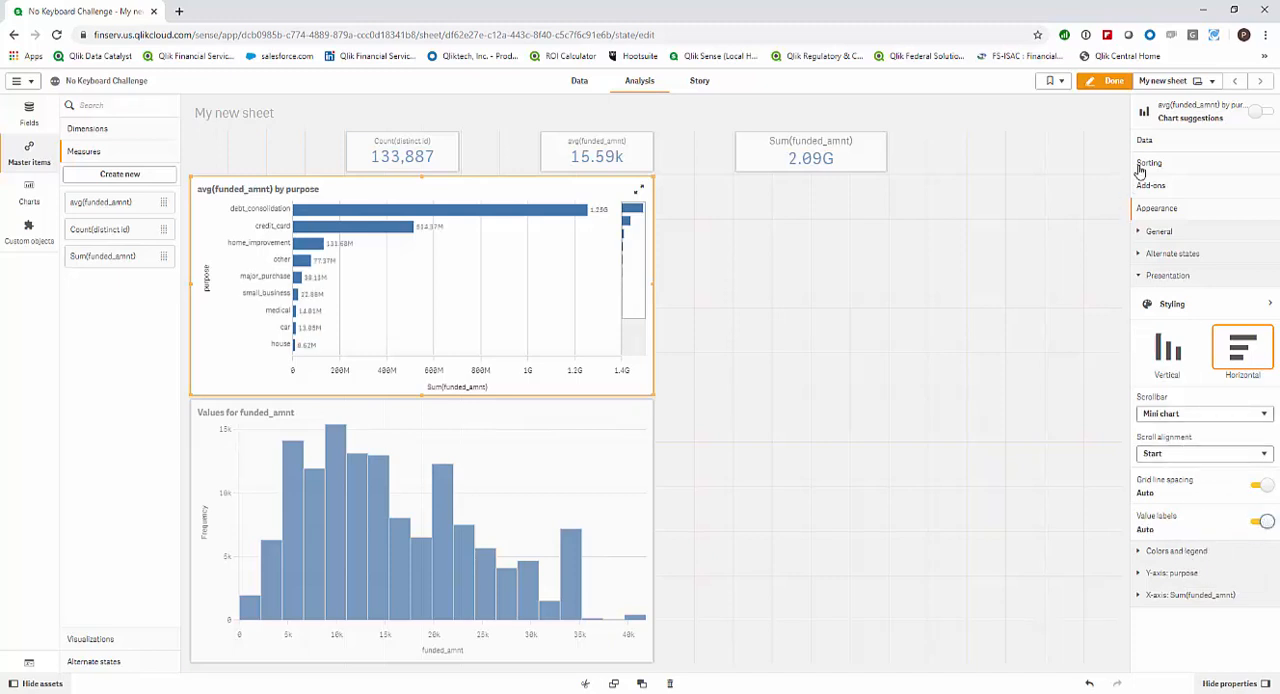
Switch the purpose bar chart to custom colors and color the bars by dimension.
left_click(1172, 553)
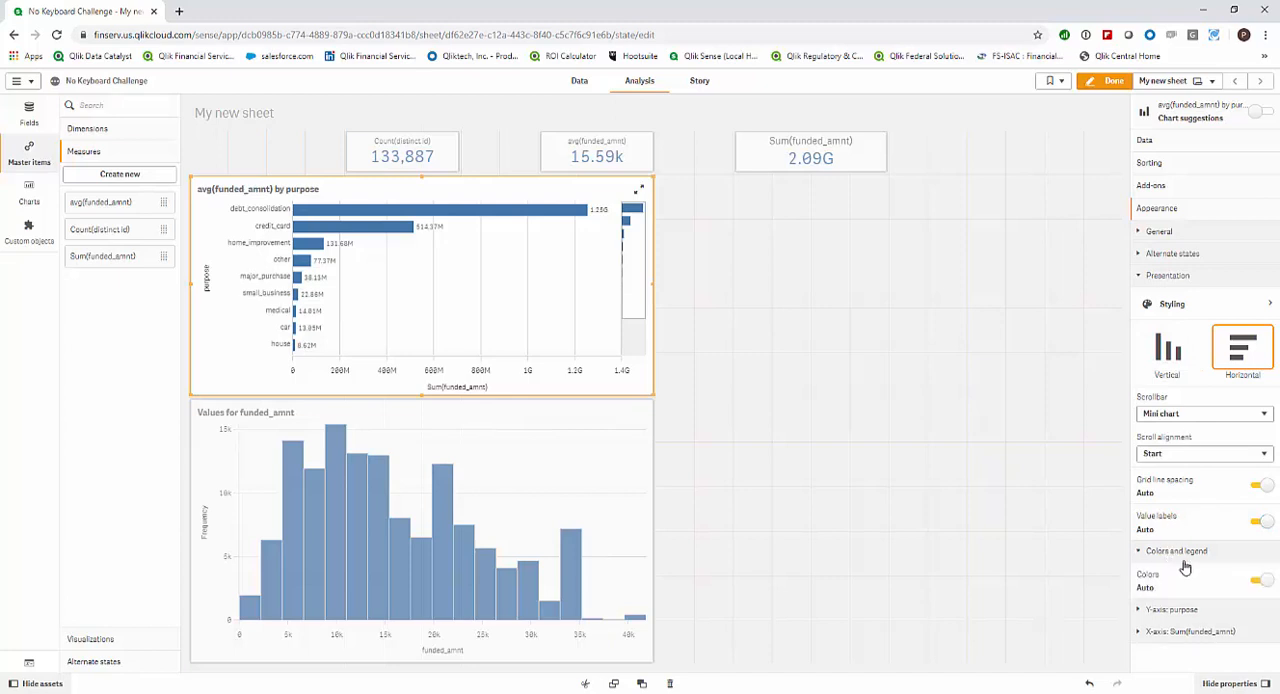
left_click(1252, 581)
left_click(1212, 610)
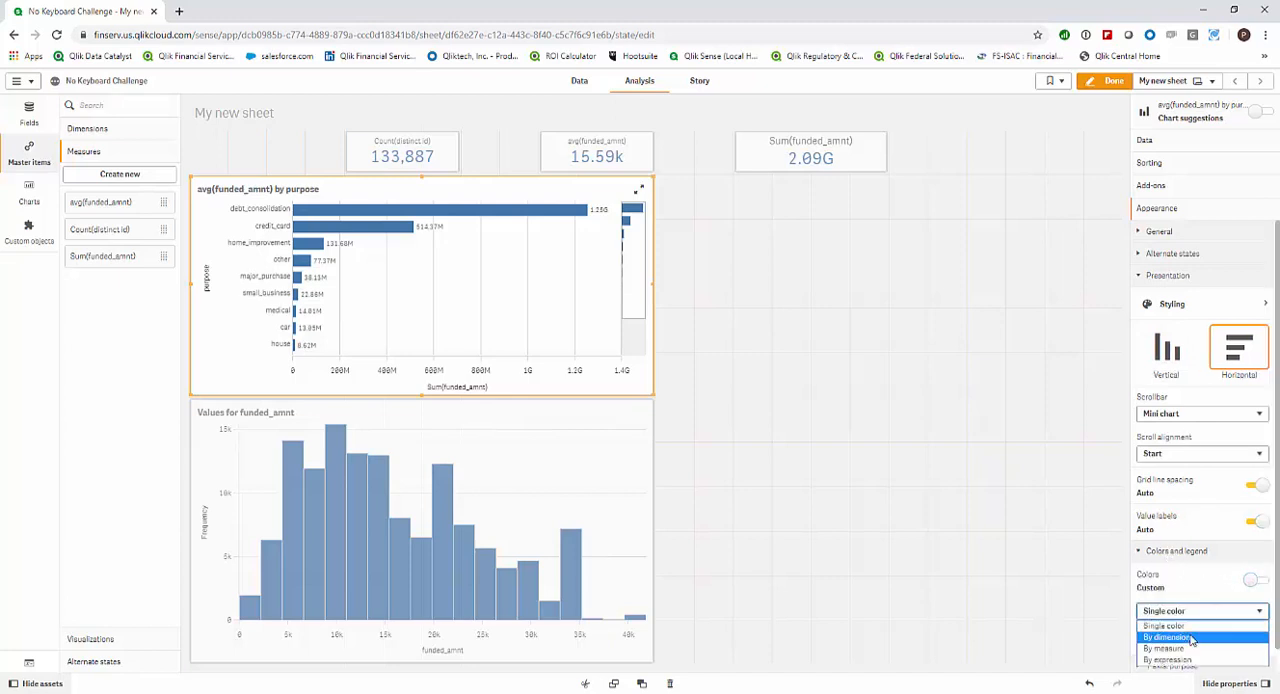
left_click(1191, 638)
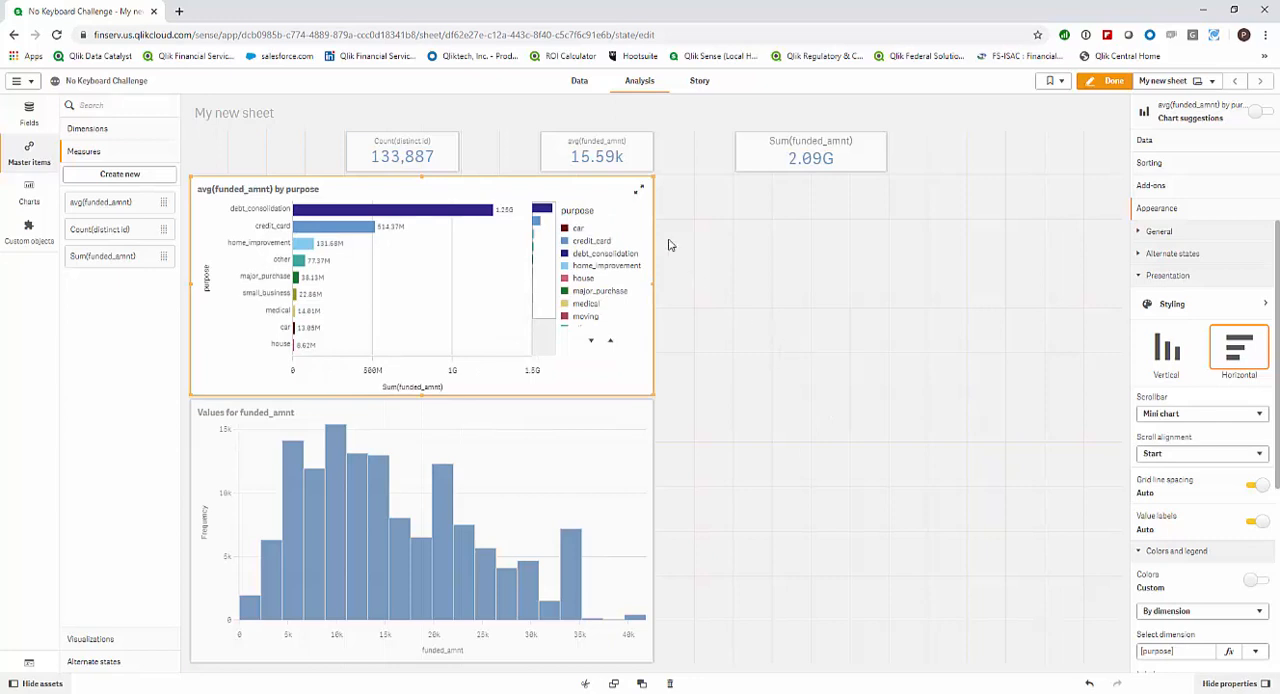
Add an empty bar chart to the free sheet area beside the purpose bar chart.
left_click(29, 190)
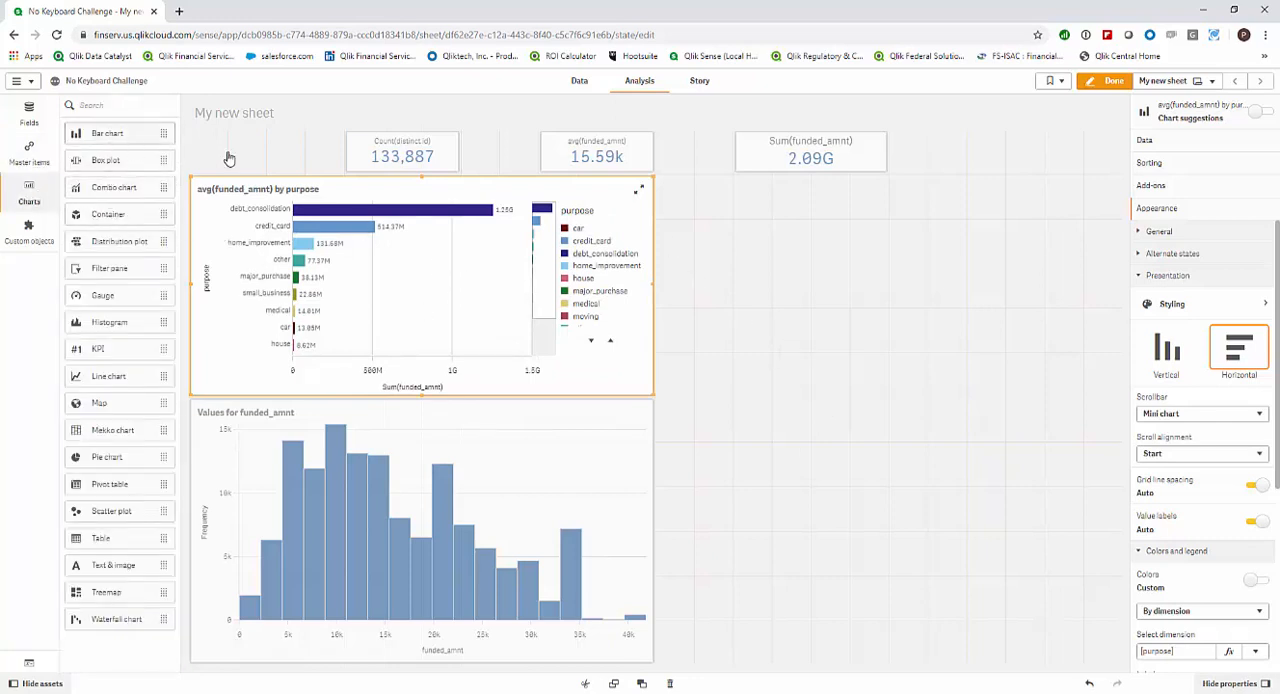
left_click_drag(113, 137, 785, 287)
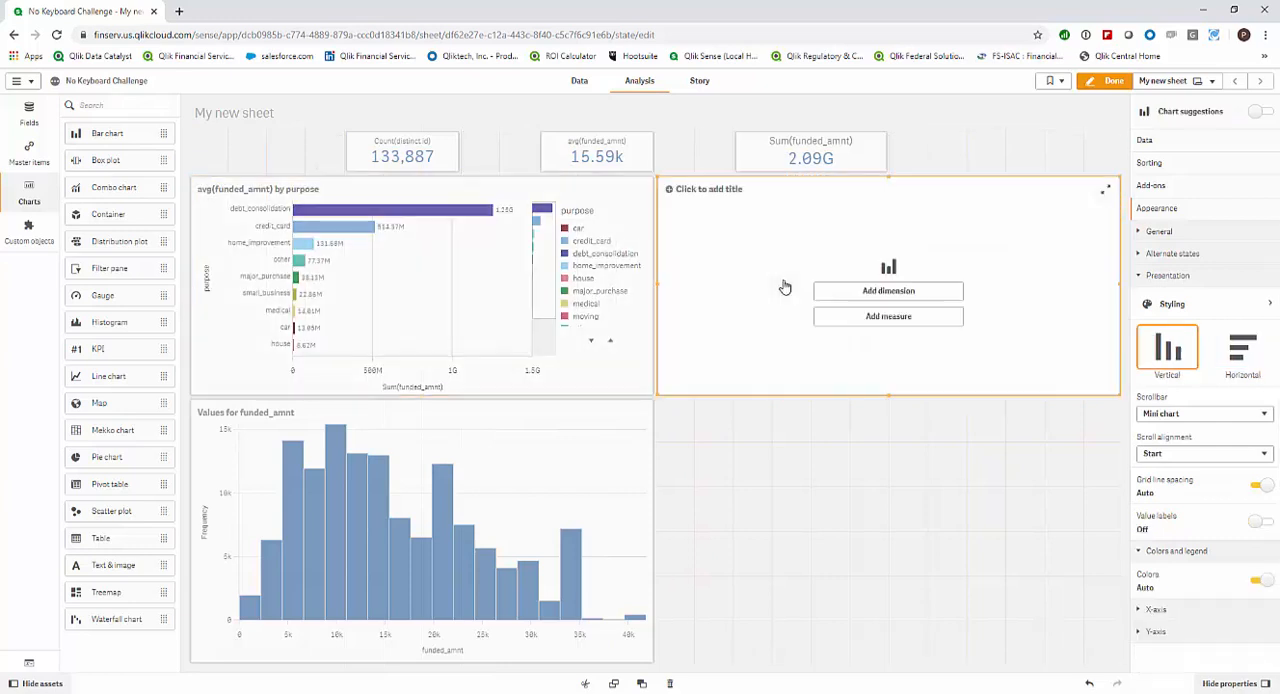
Give the empty bar chart the issue_d YearMonth field as dimension and the Sum(funded_amnt) master measure as bar height.
left_click(29, 113)
scroll(110, 448, "down", 2)
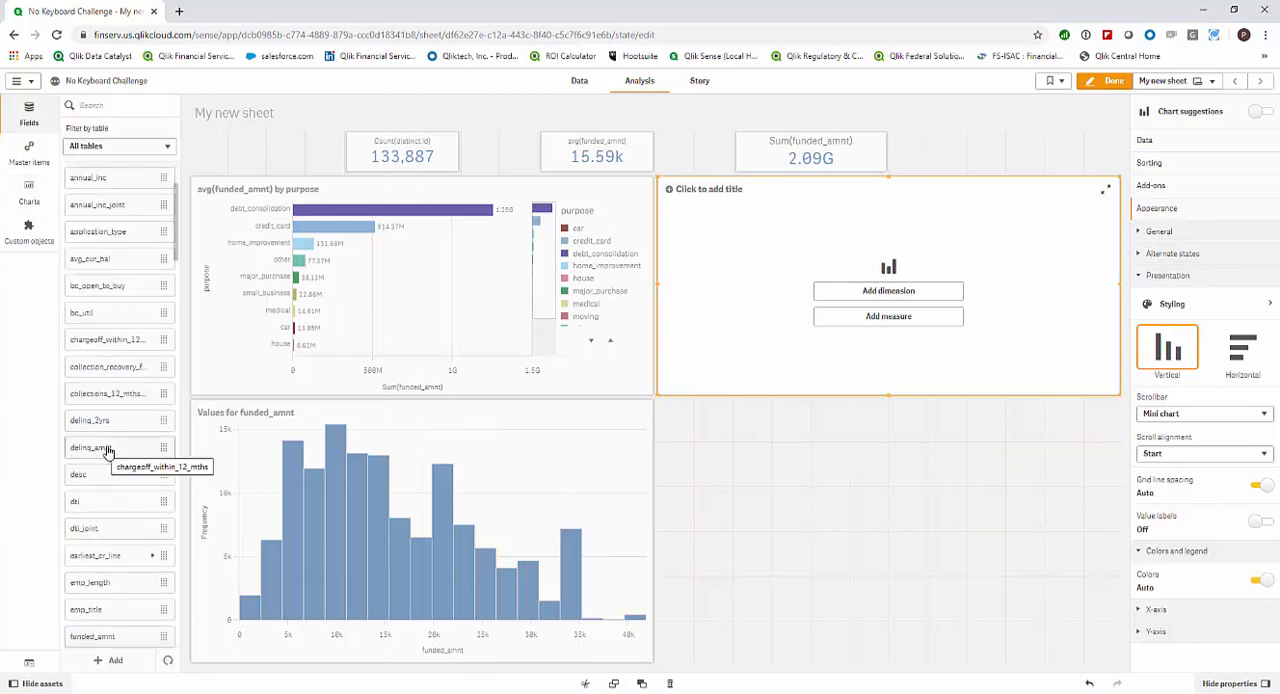
scroll(112, 448, "down", 6)
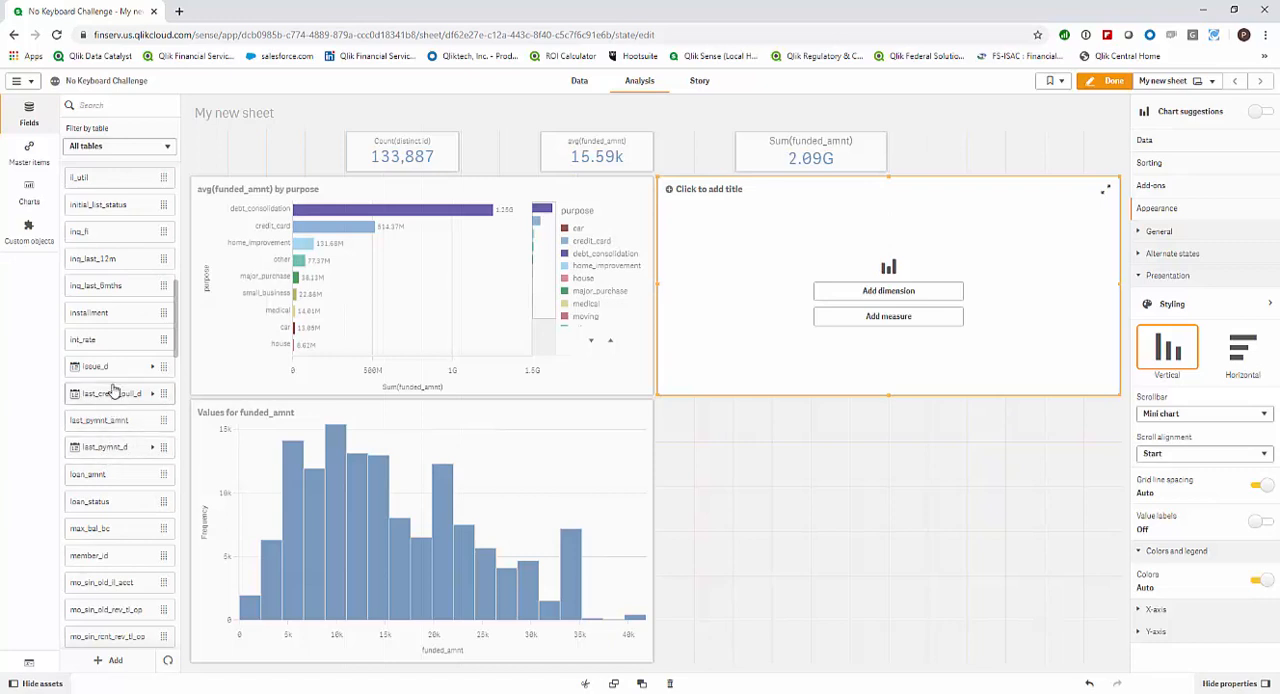
scroll(116, 393, "down", 1)
scroll(116, 393, "down", 4)
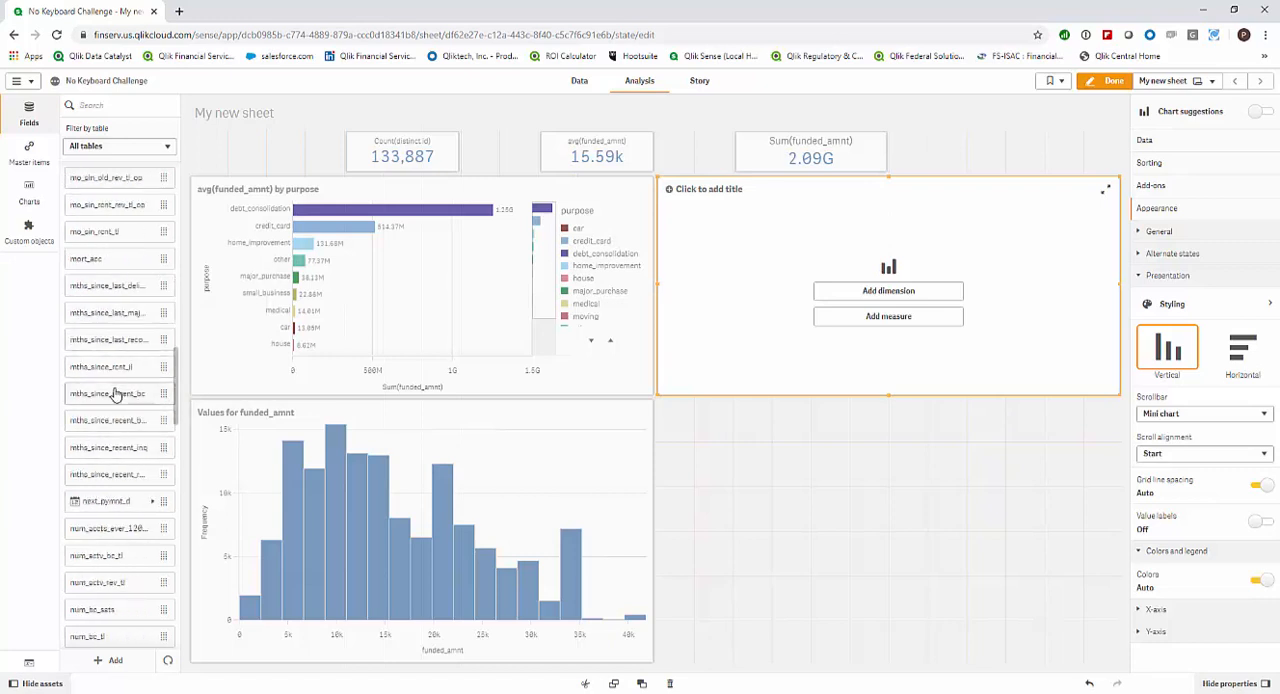
scroll(116, 393, "down", 9)
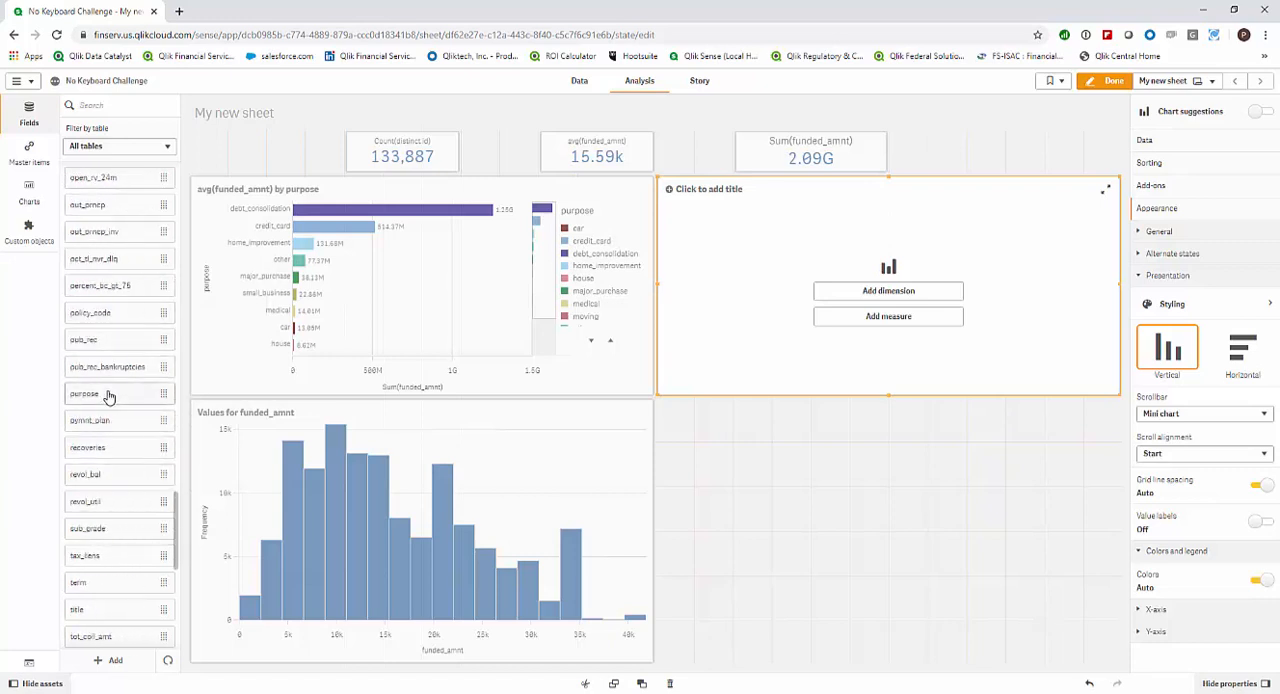
scroll(110, 397, "up", 11)
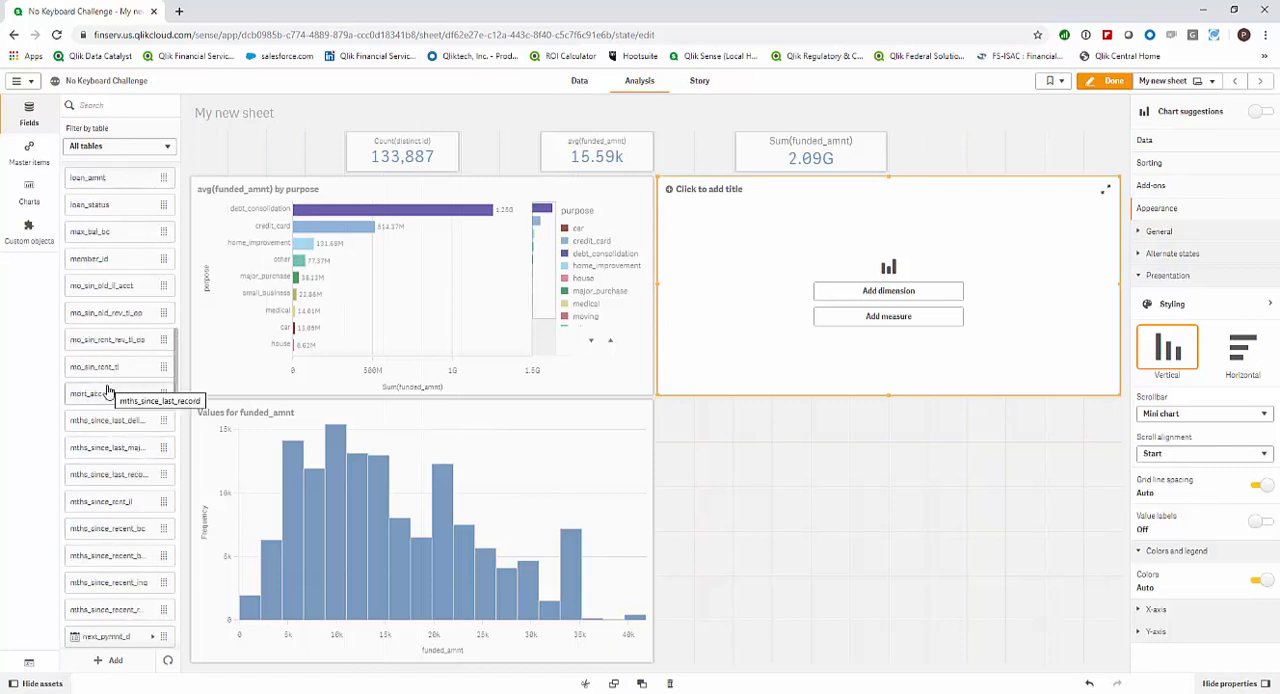
scroll(108, 390, "up", 3)
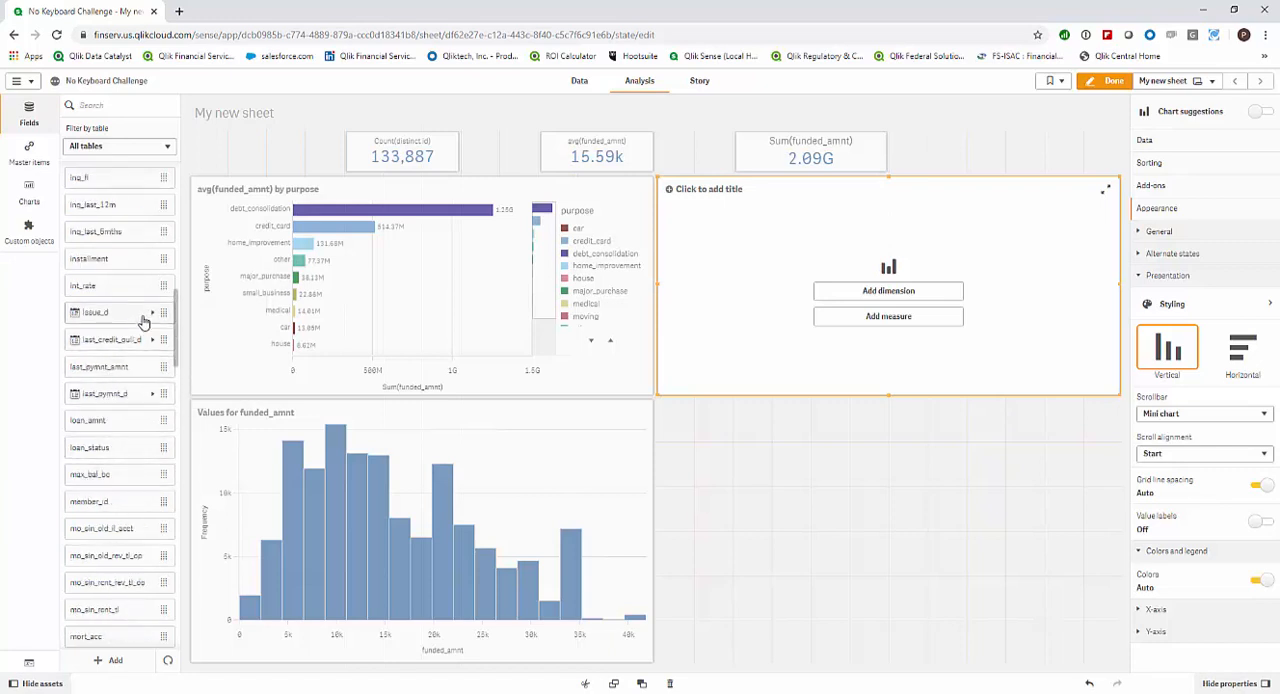
left_click(150, 313)
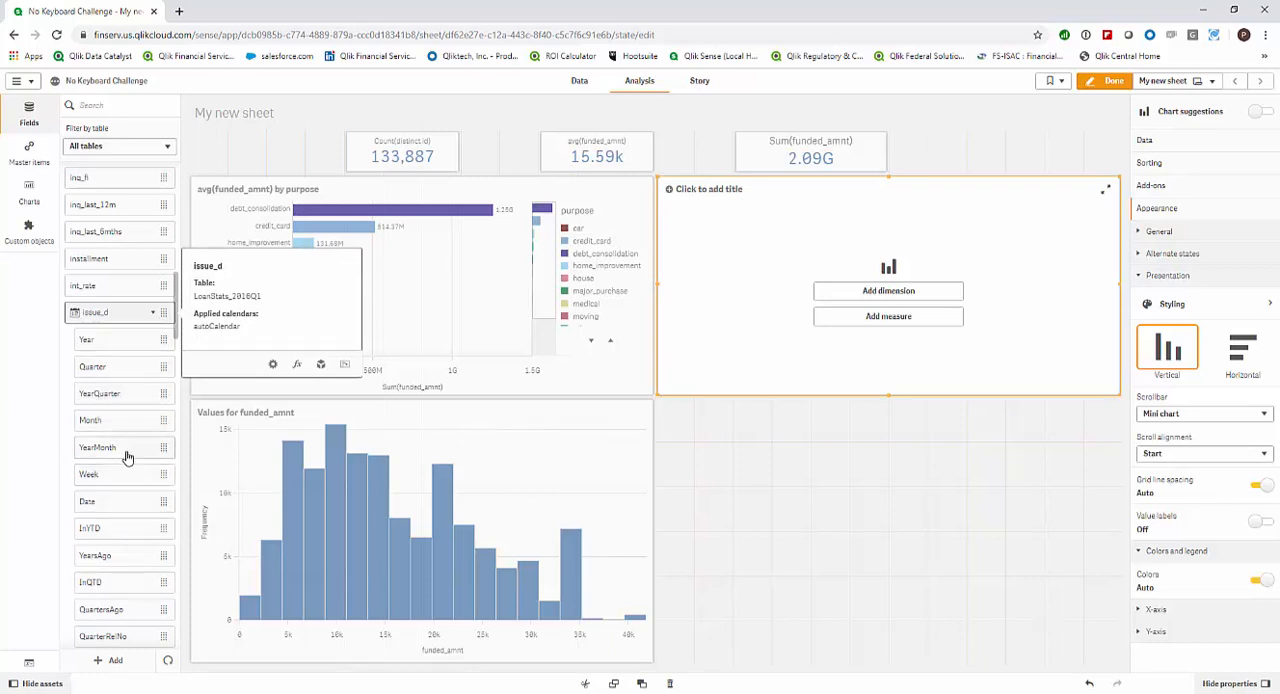
left_click_drag(126, 448, 848, 305)
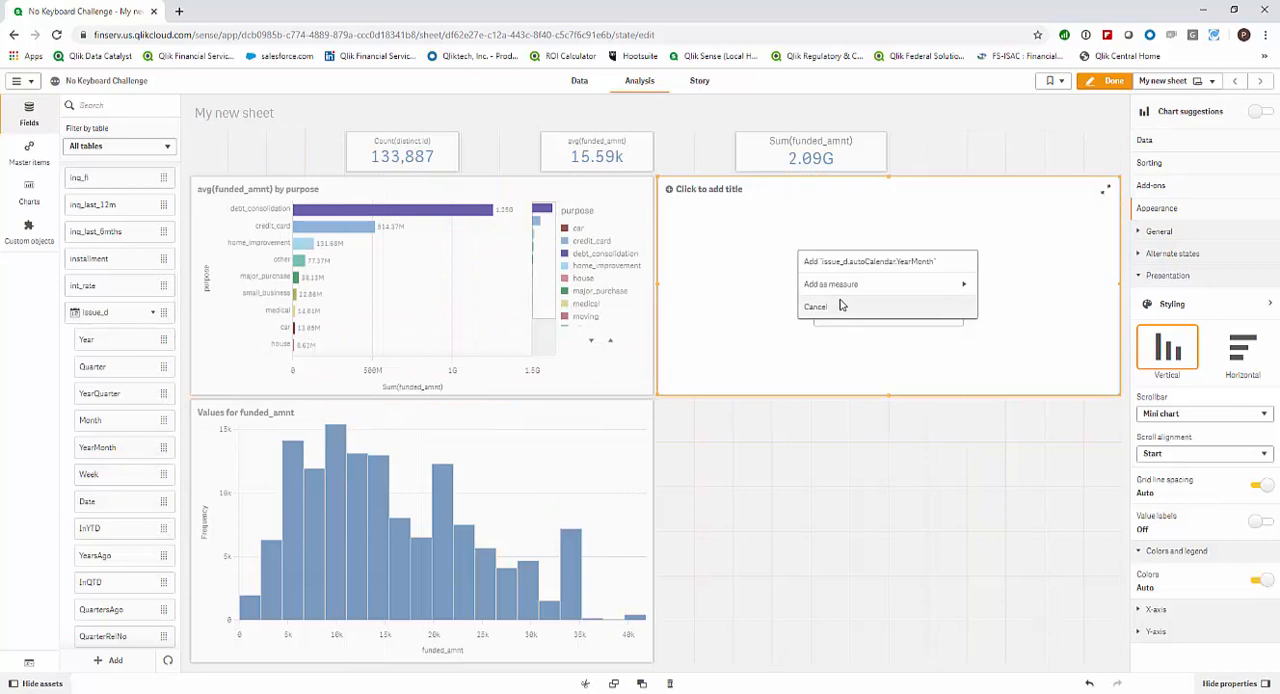
left_click(841, 263)
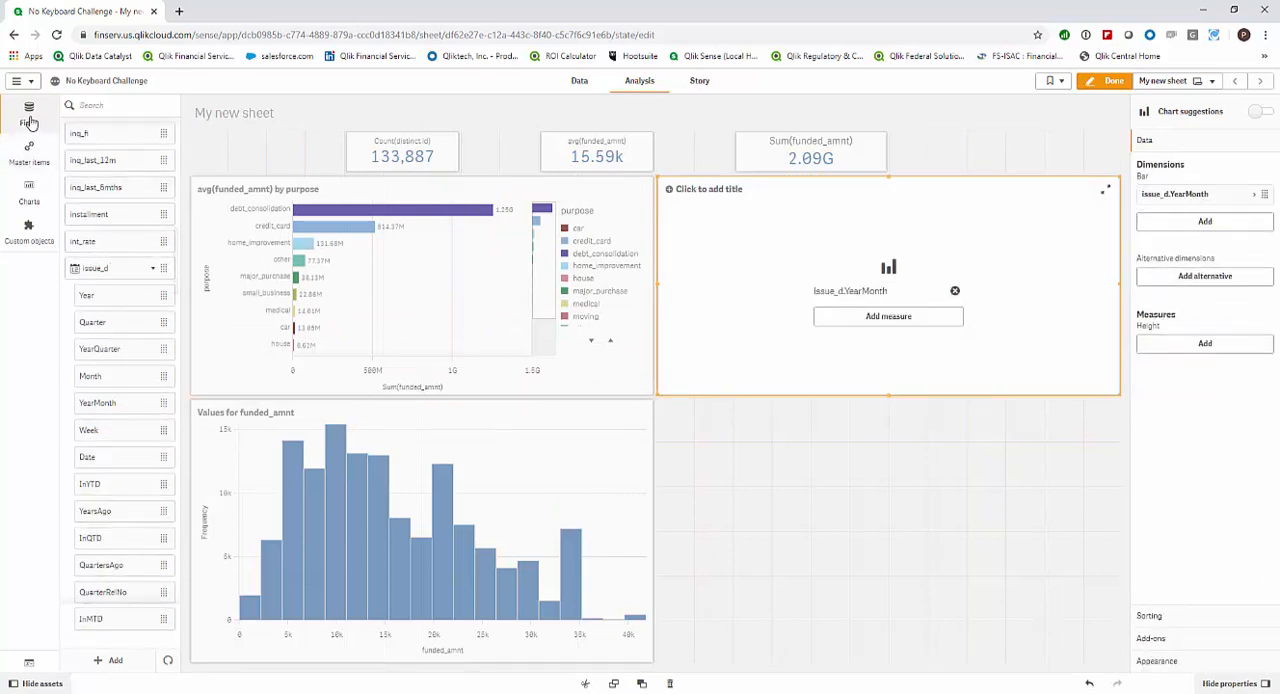
left_click(30, 152)
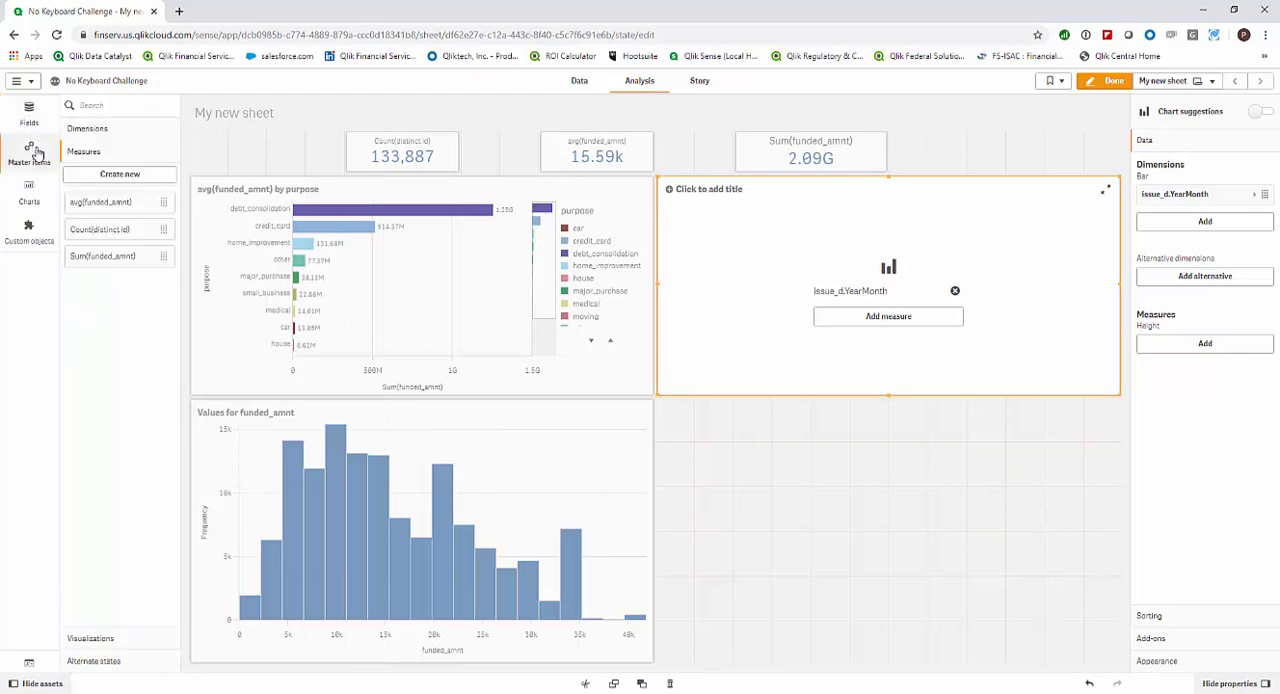
left_click_drag(92, 264, 797, 334)
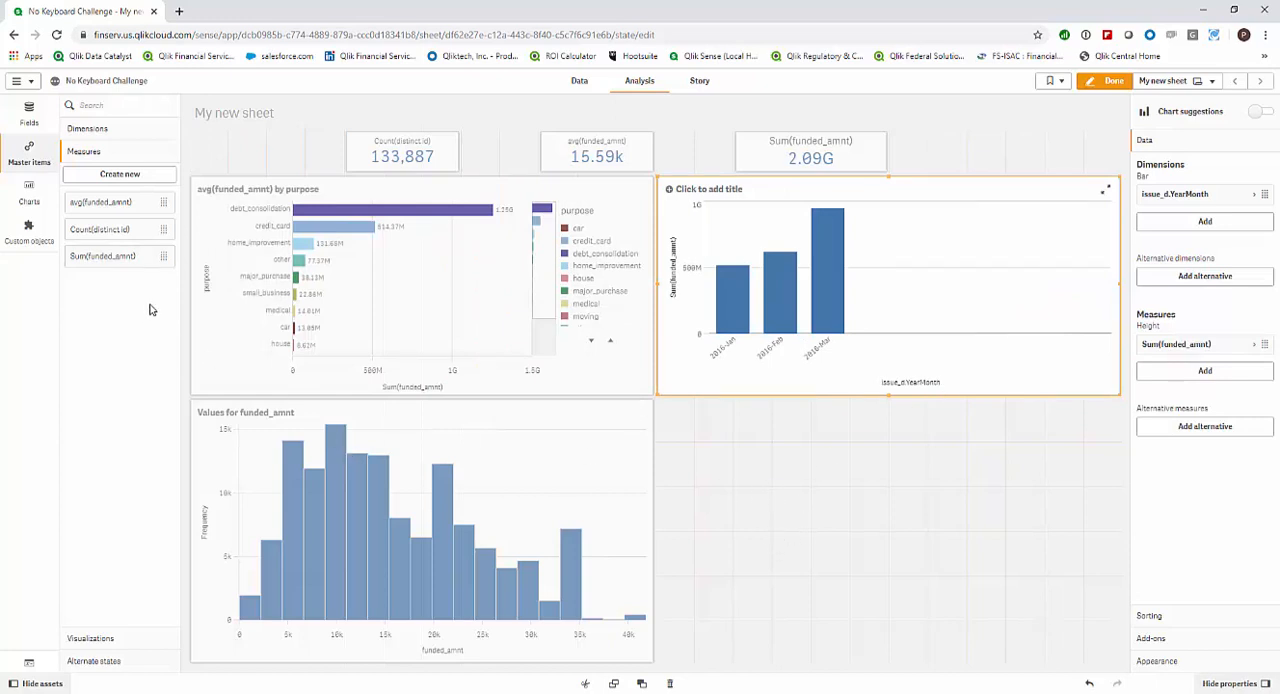
Duplicate the purpose bar chart into the free sheet area below the YearMonth bar chart.
right_click(436, 274)
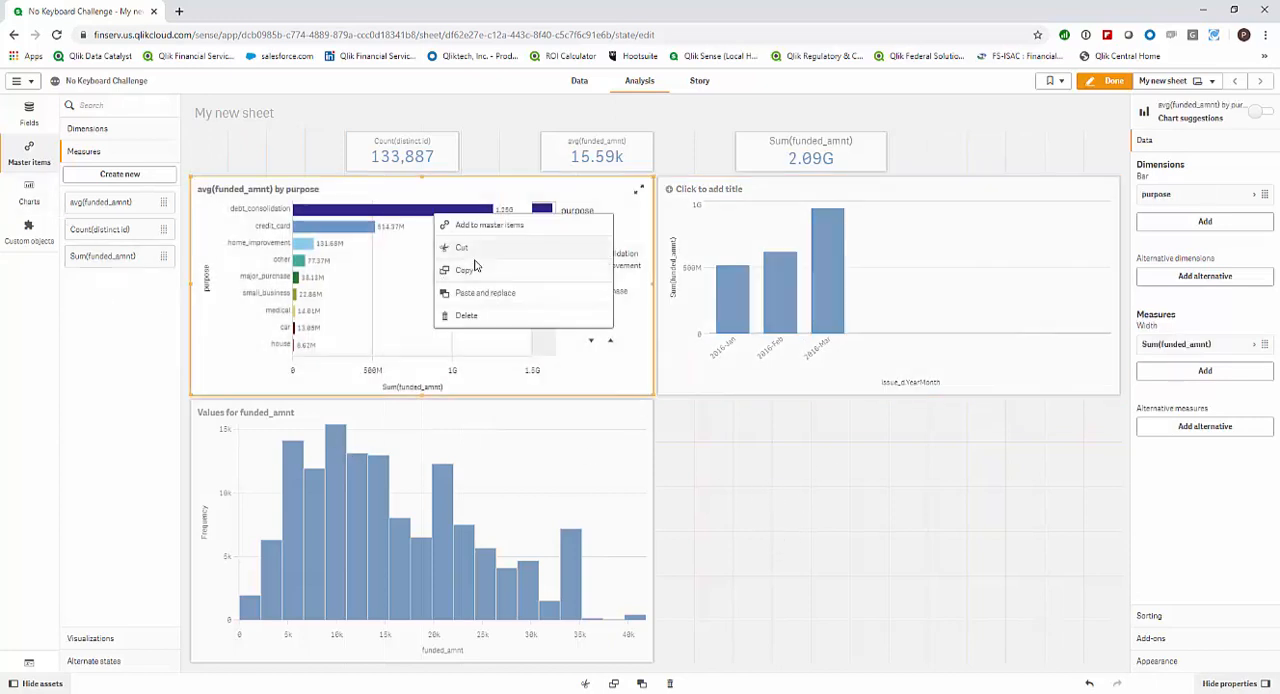
left_click(475, 269)
right_click(748, 437)
left_click(778, 435)
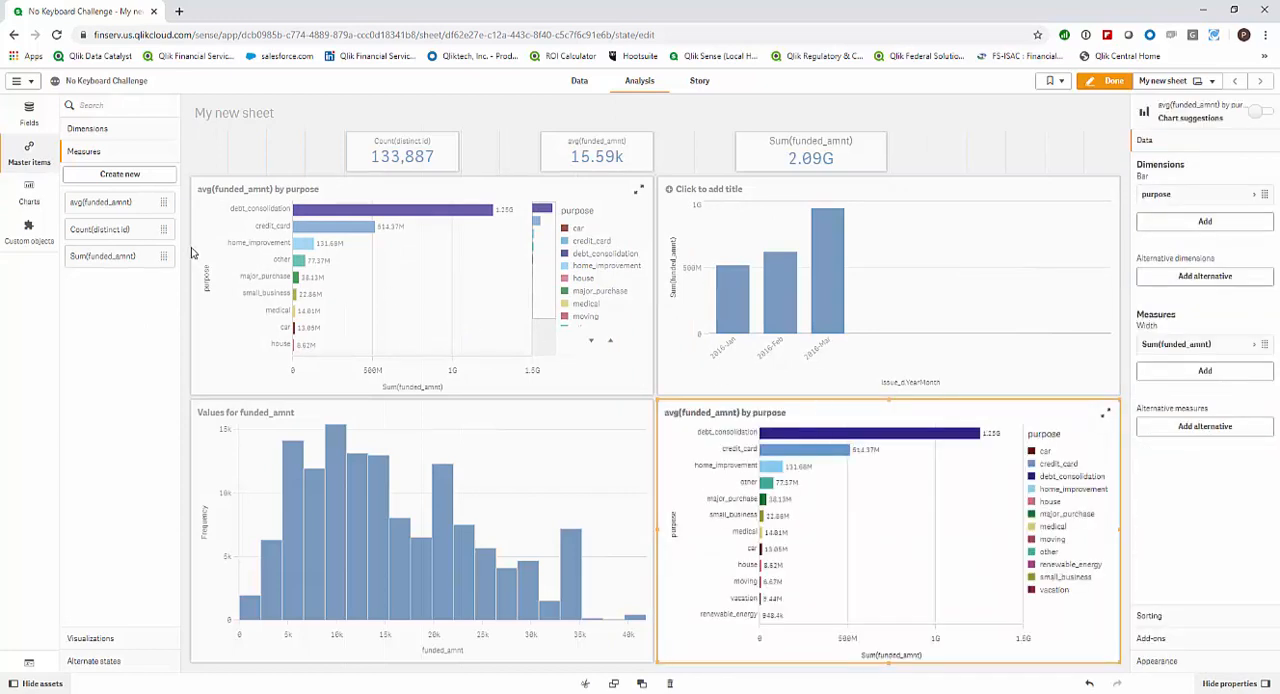
Convert the duplicated purpose bar chart into a table.
left_click(29, 190)
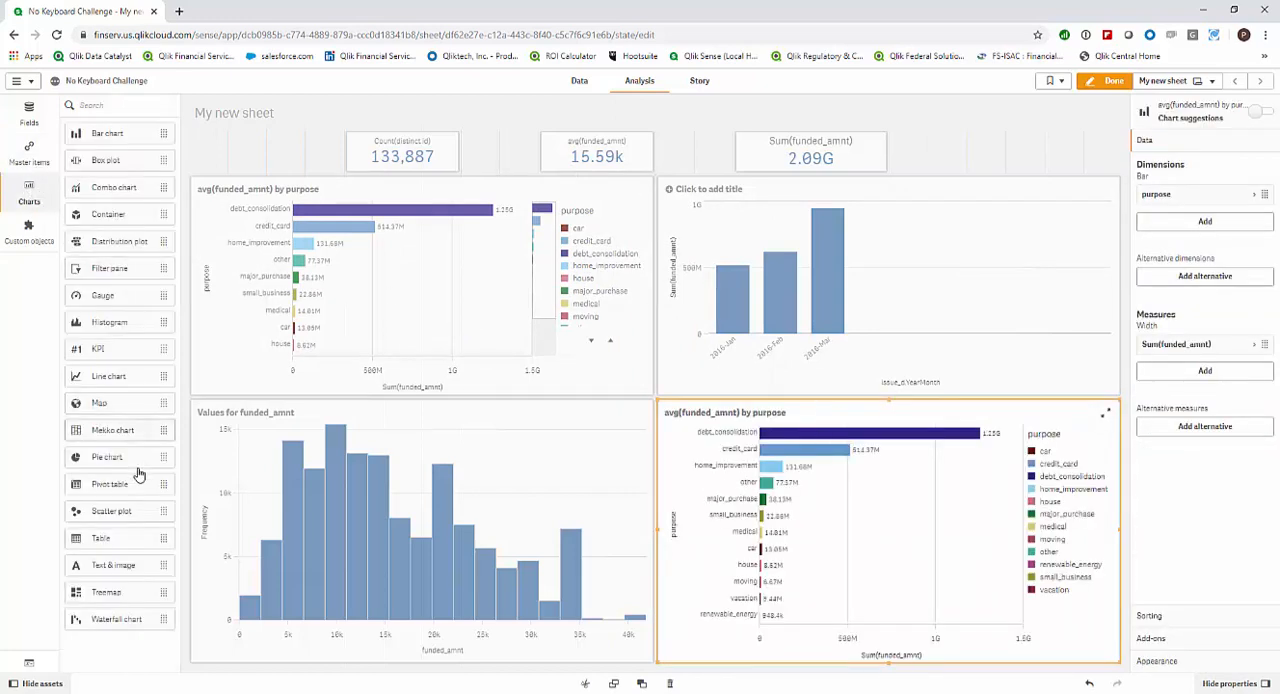
left_click_drag(131, 541, 838, 543)
left_click(848, 529)
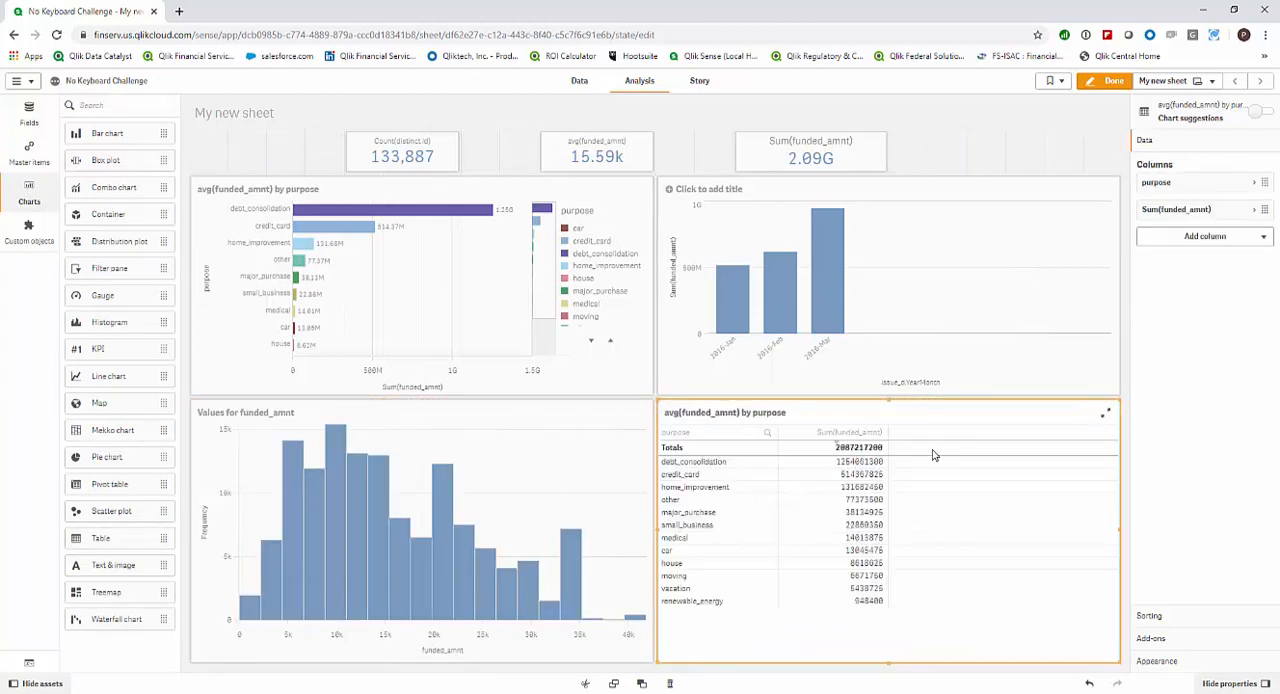
Set the number formatting of the table's Sum(funded_amnt) column to Number with the 1,000 format.
left_click(1226, 211)
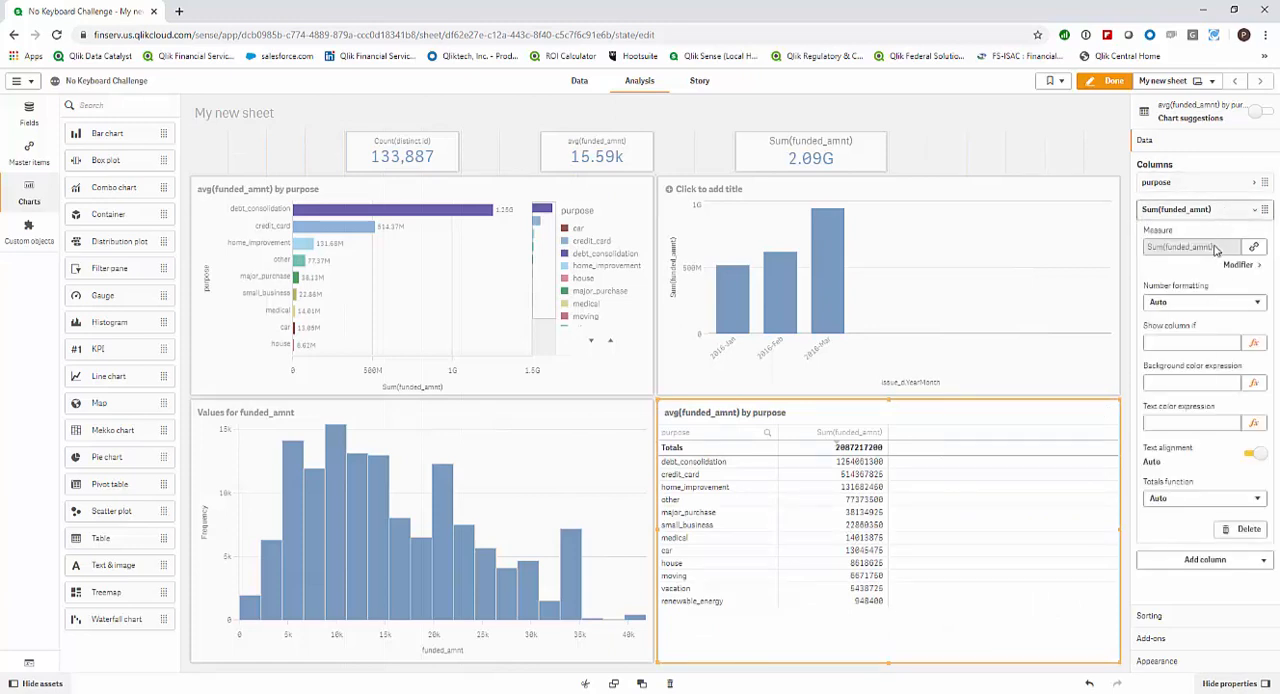
left_click(1206, 303)
left_click(1202, 318)
left_click(1201, 304)
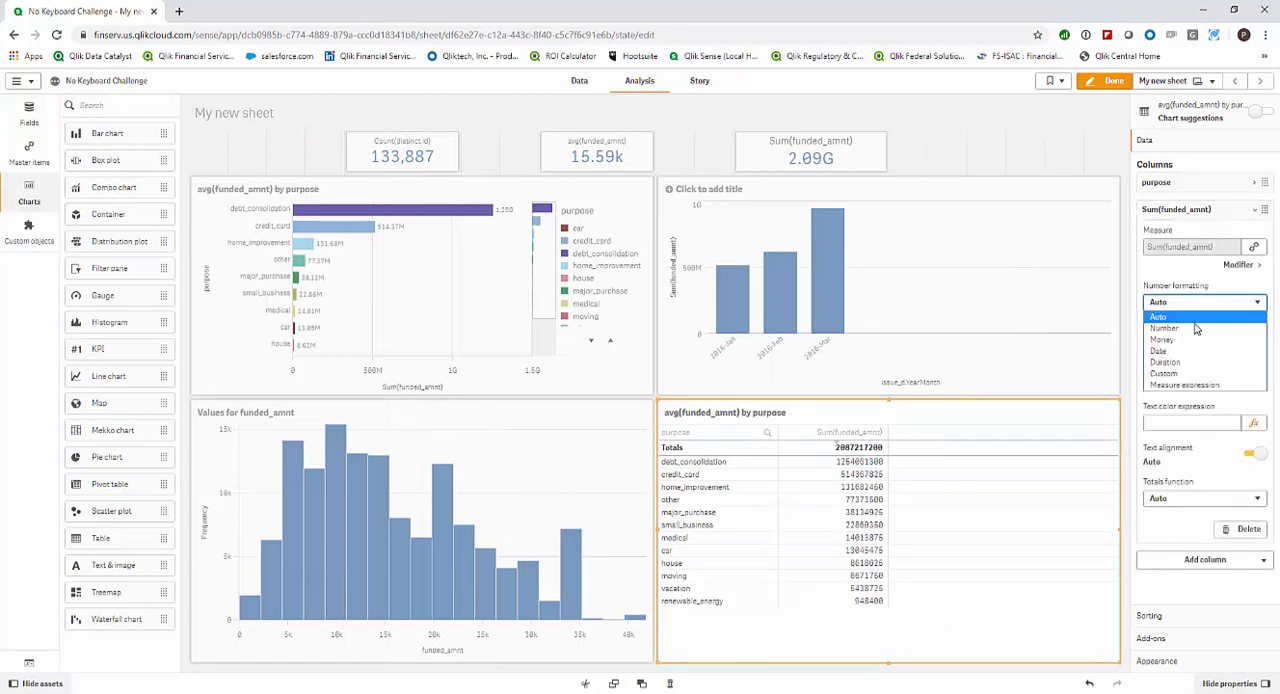
left_click(1196, 328)
left_click(1196, 364)
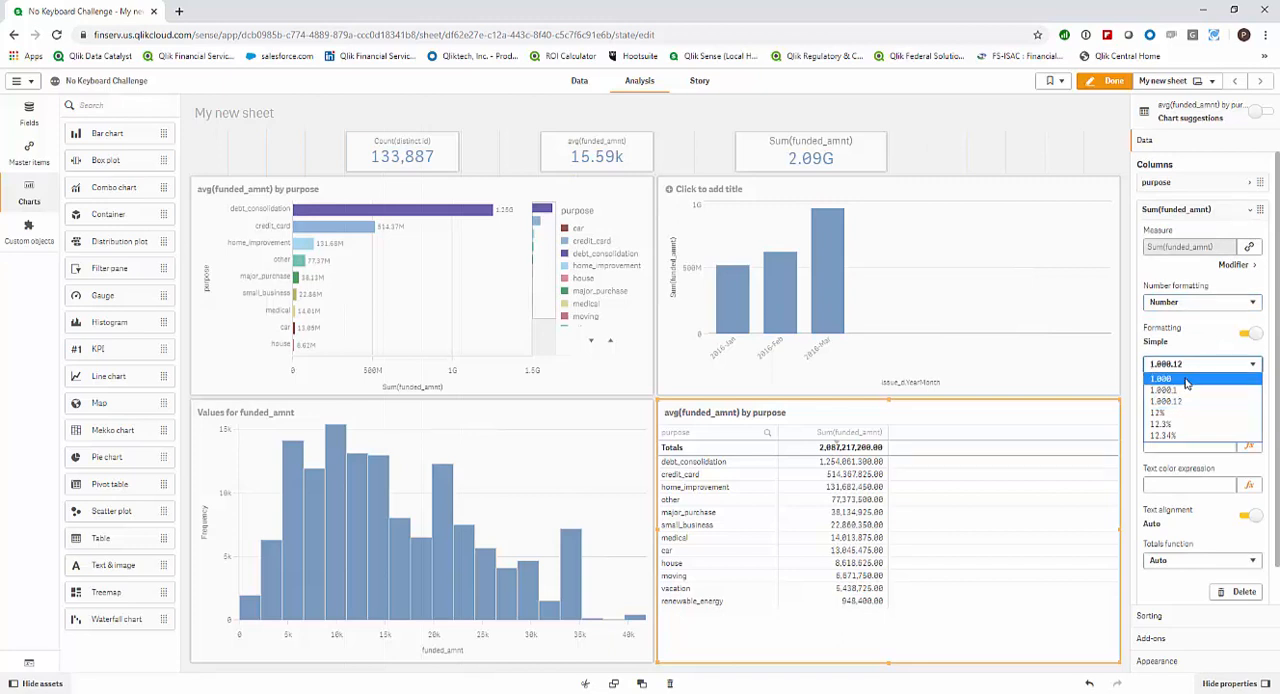
left_click(1186, 379)
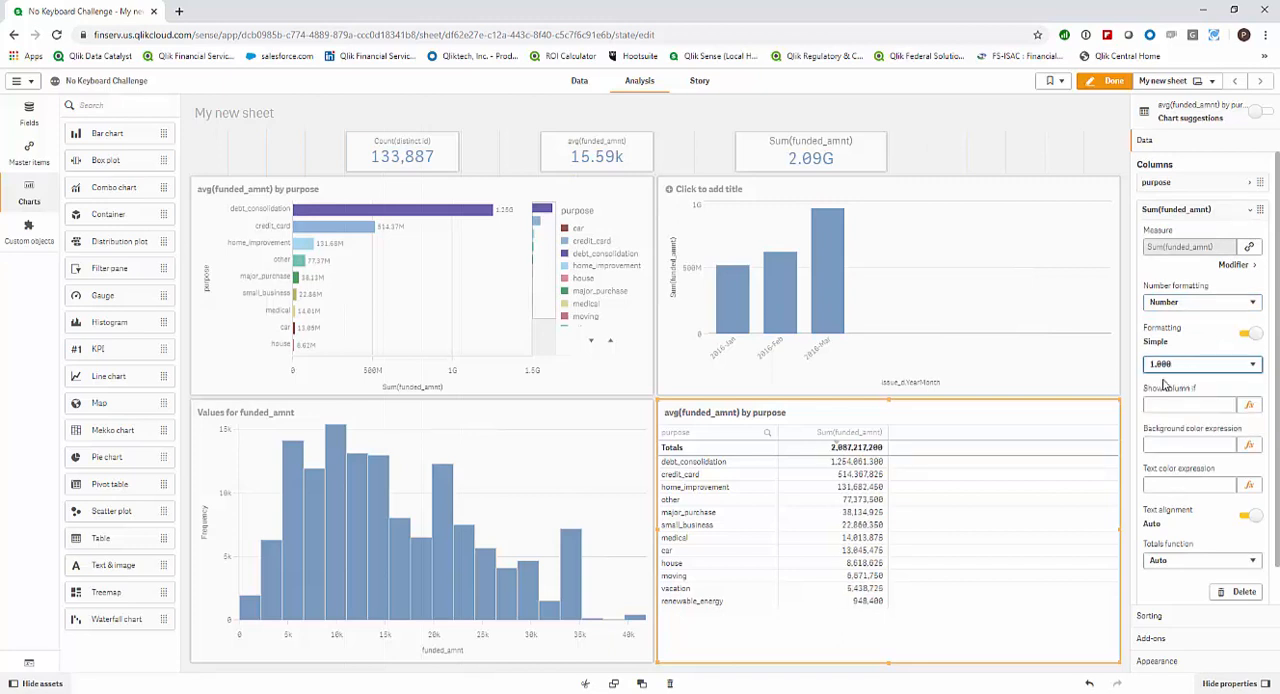
Add the Count(distinct id) master measure to the purpose table as an additional column.
left_click(29, 152)
left_click_drag(103, 229, 875, 484)
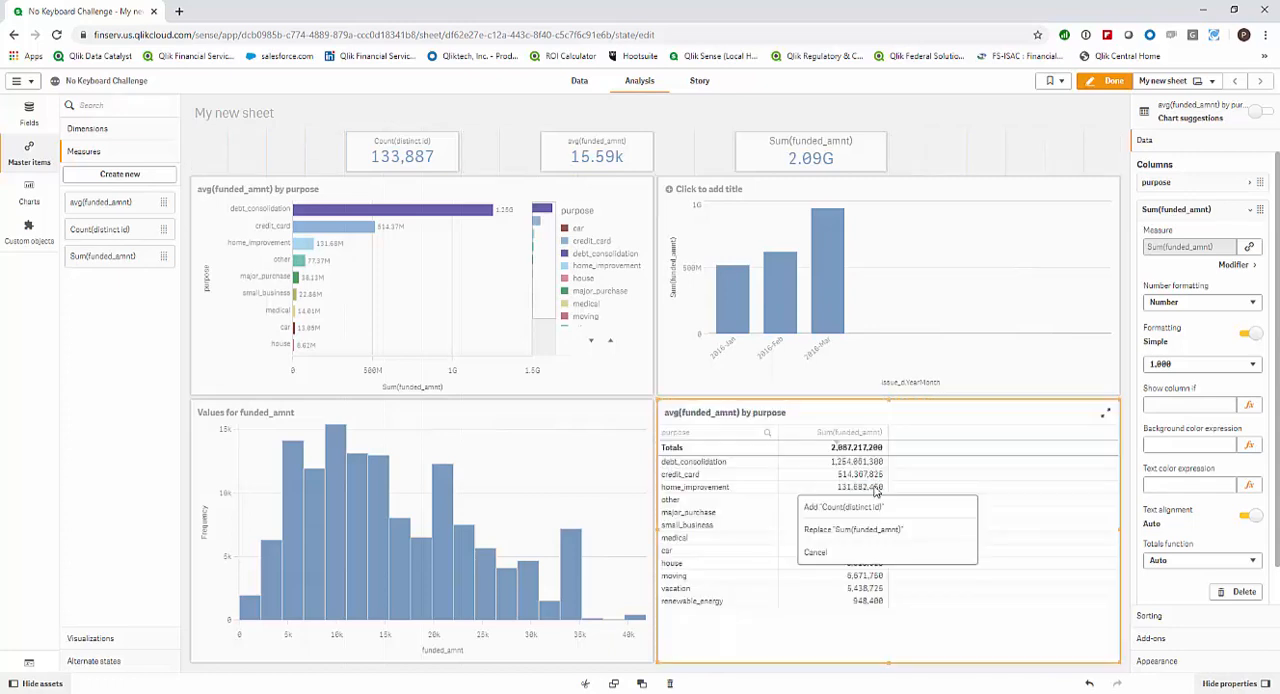
left_click(873, 508)
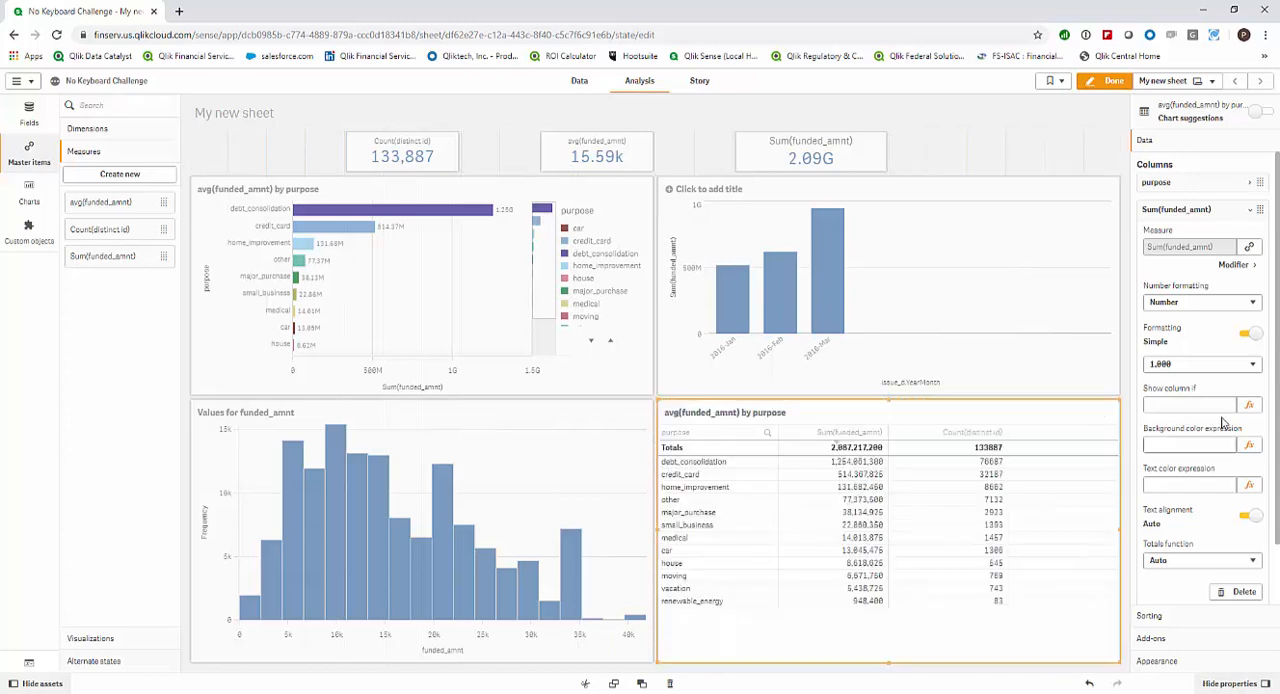
Set the number formatting of the table's Count(distinct id) column to Number with the 1,000 format.
left_click(1210, 366)
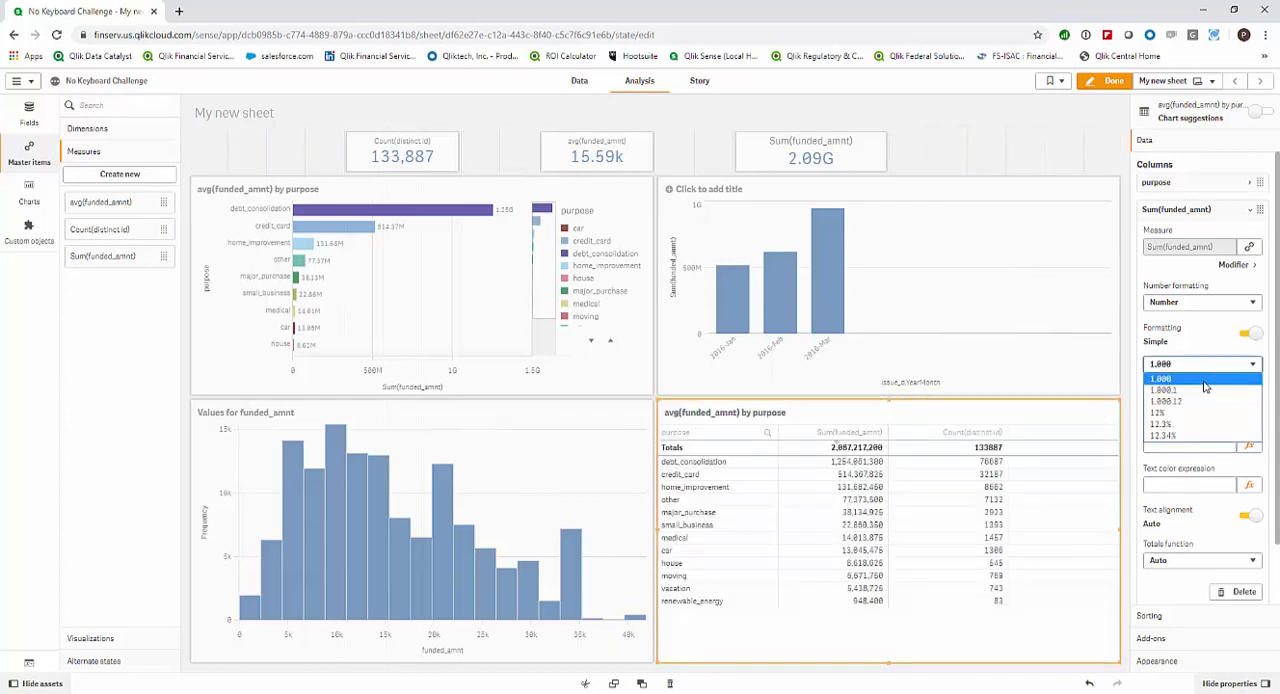
left_click(1204, 381)
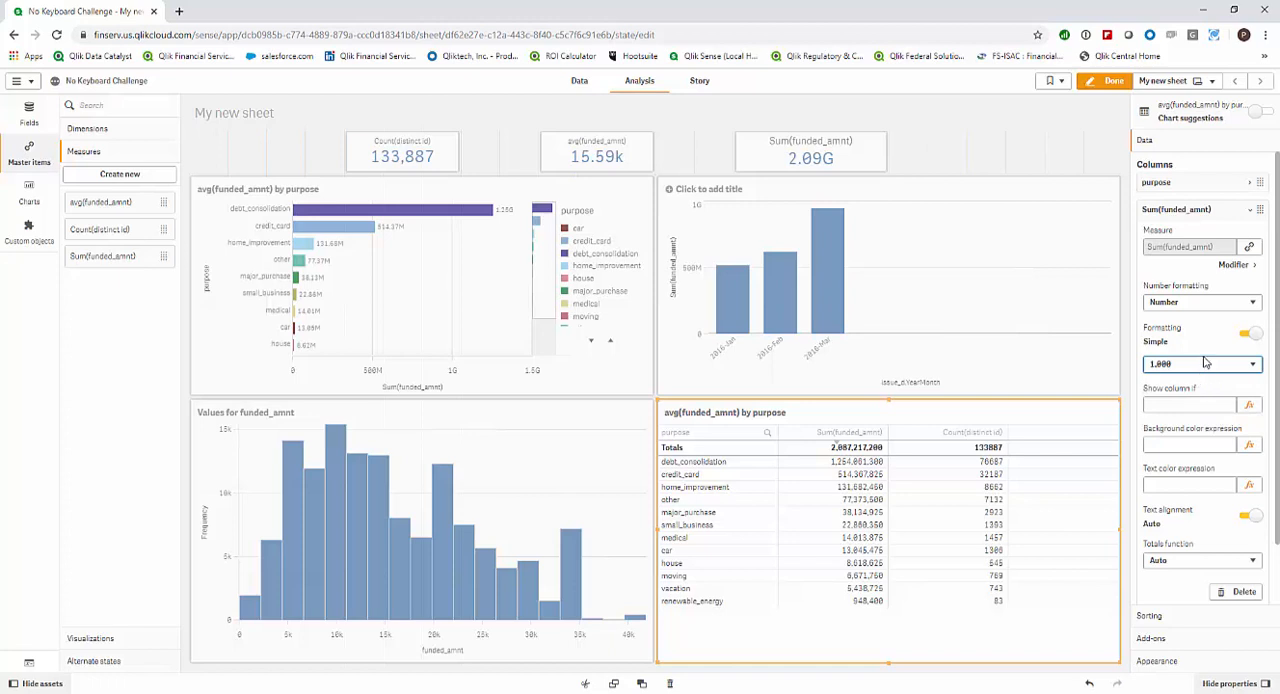
left_click(1211, 211)
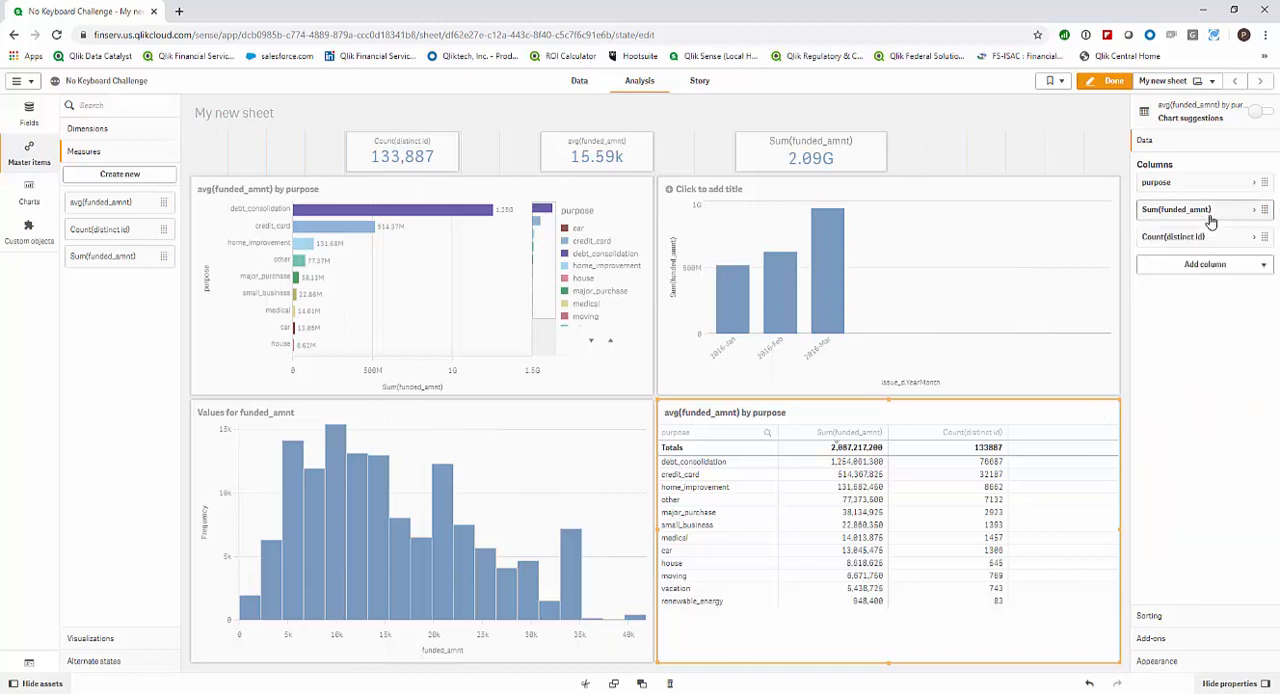
left_click(1211, 237)
left_click(1200, 329)
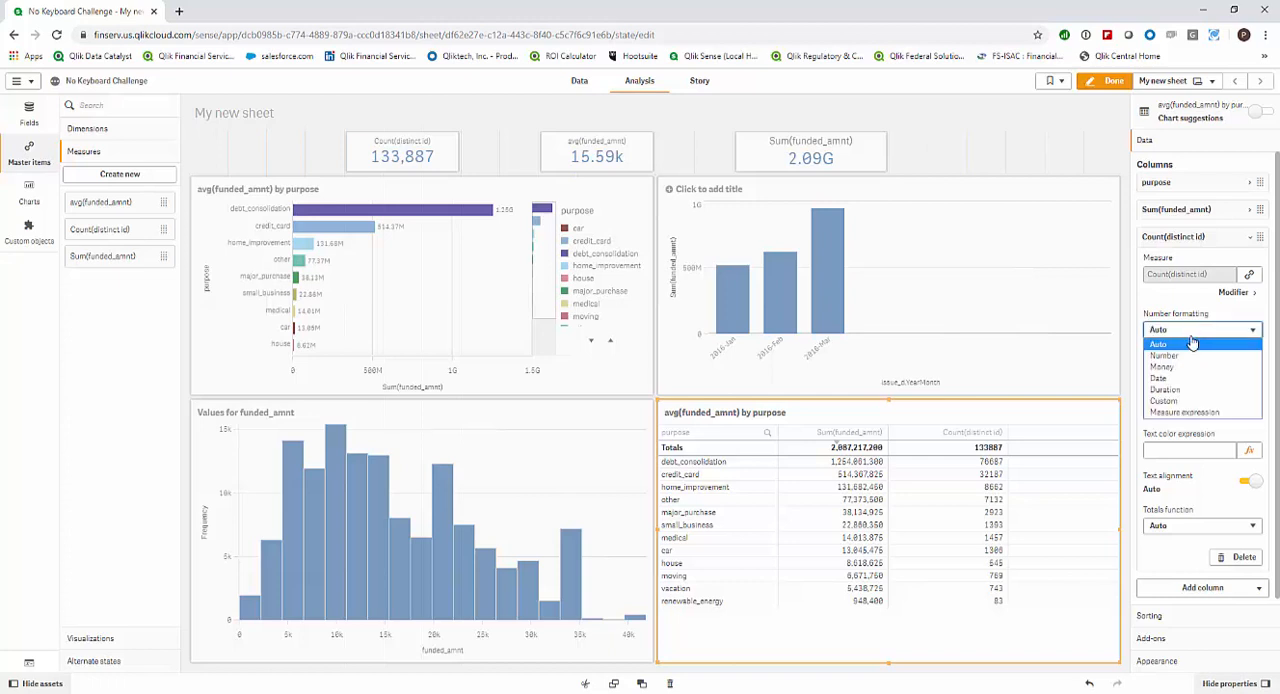
left_click(1185, 355)
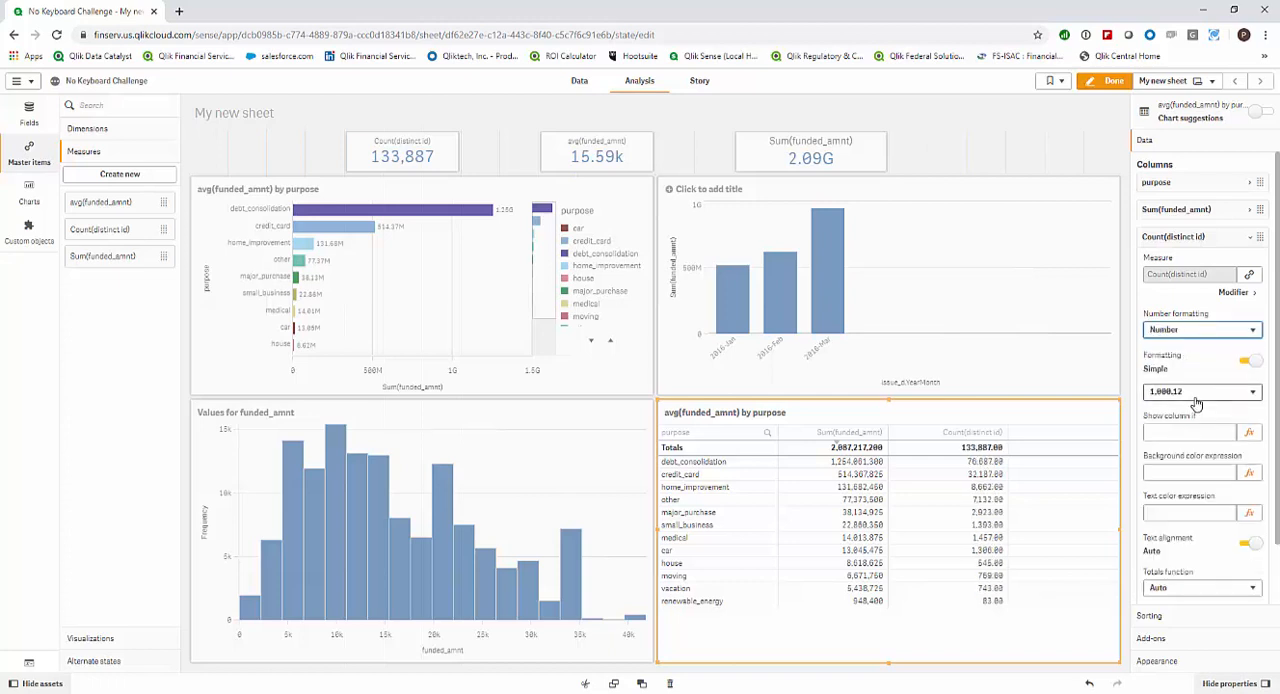
left_click(1196, 391)
left_click(1190, 413)
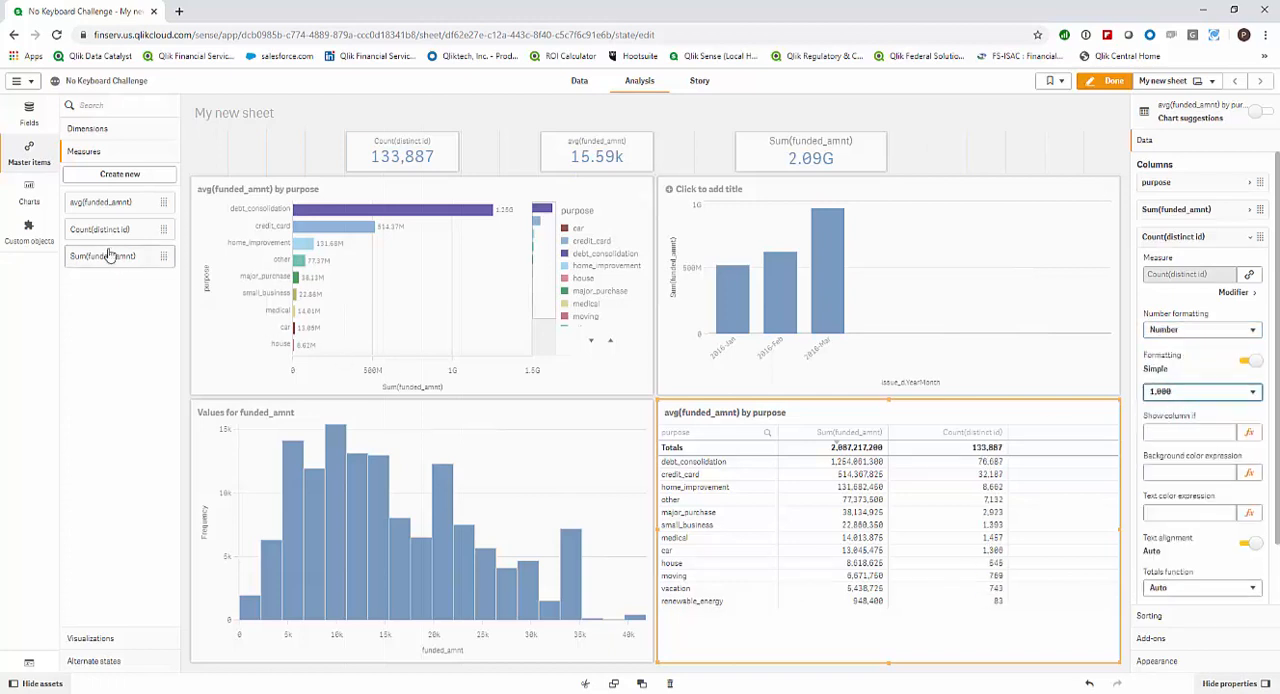
Add the avg(funded_amnt) master measure as a table column and set its number formatting to Number.
left_click_drag(108, 207, 893, 503)
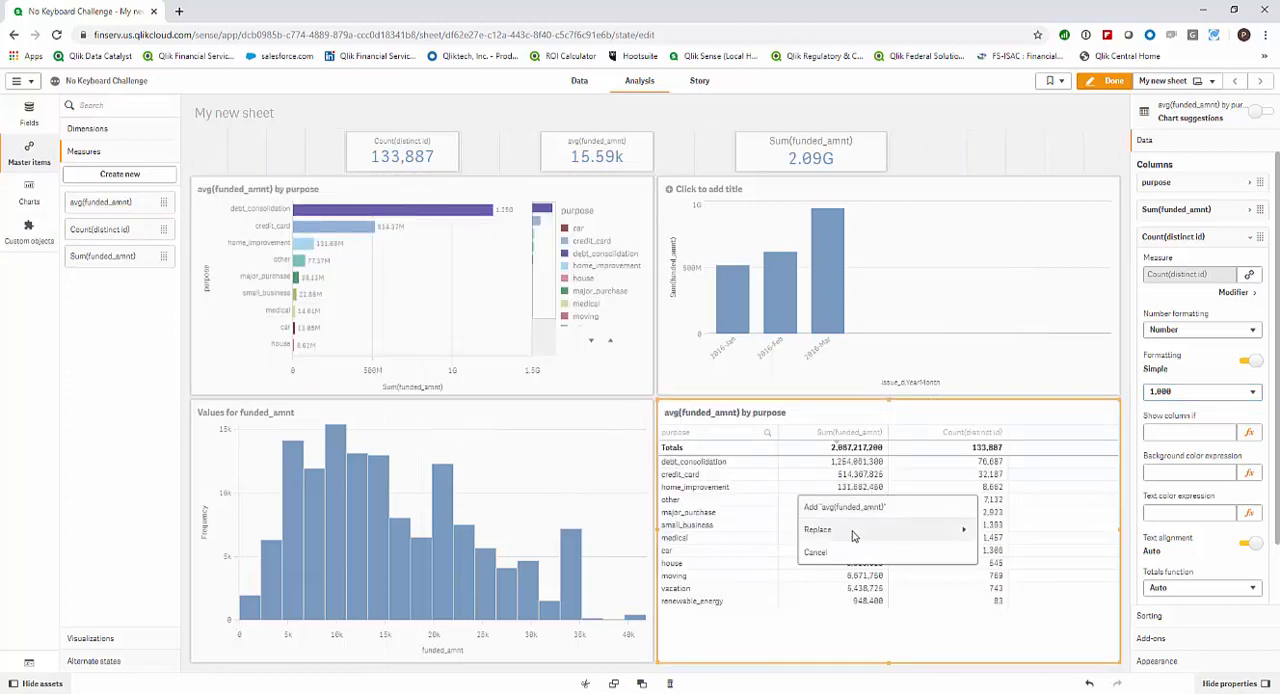
left_click(860, 517)
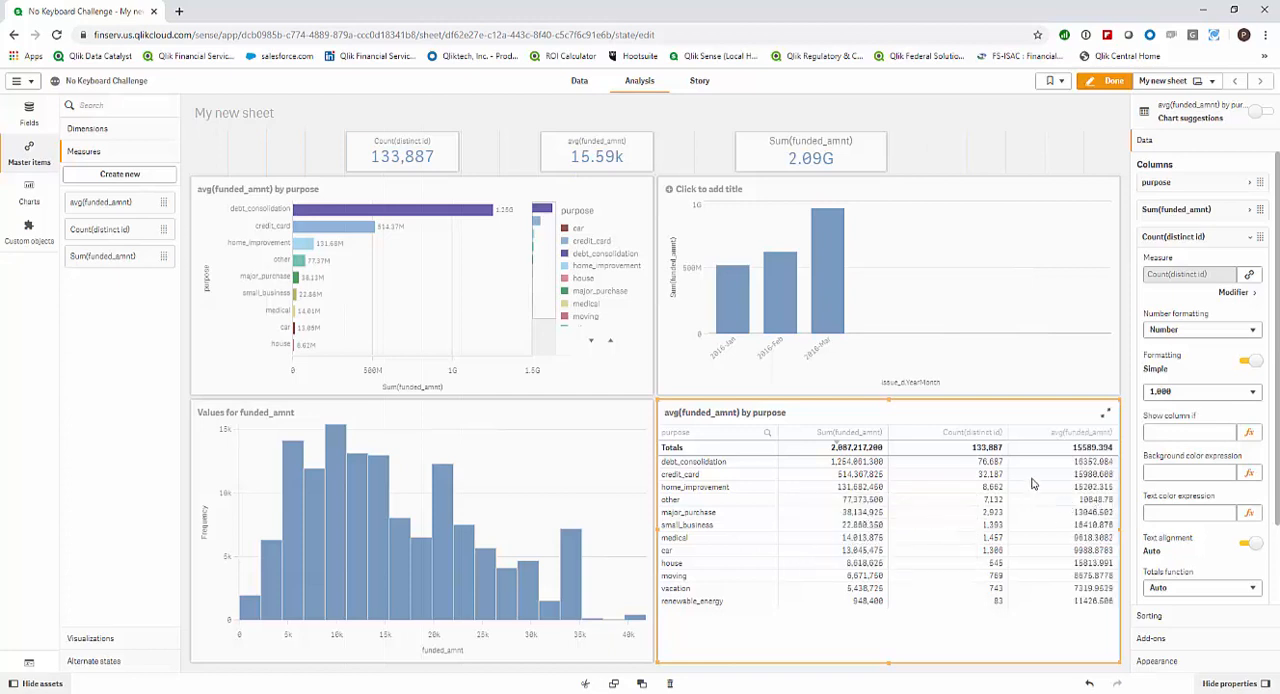
left_click(1200, 240)
left_click(1186, 266)
left_click(1192, 358)
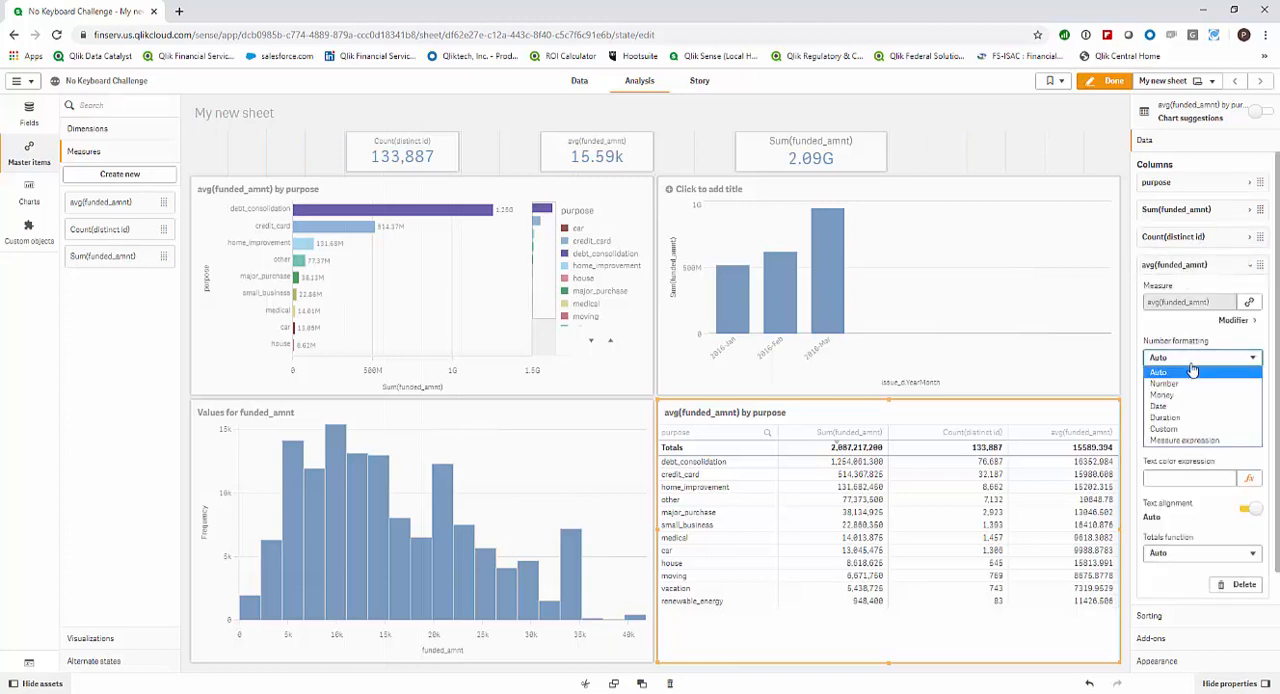
left_click(1190, 384)
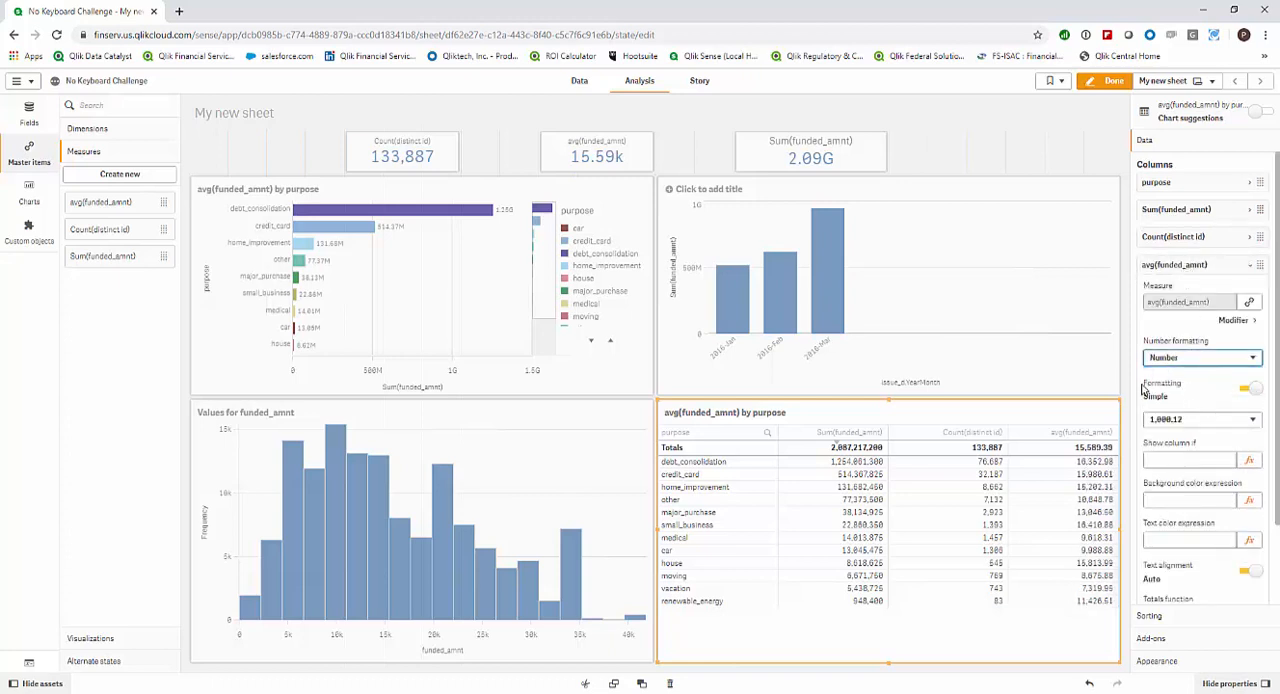
left_click(1183, 264)
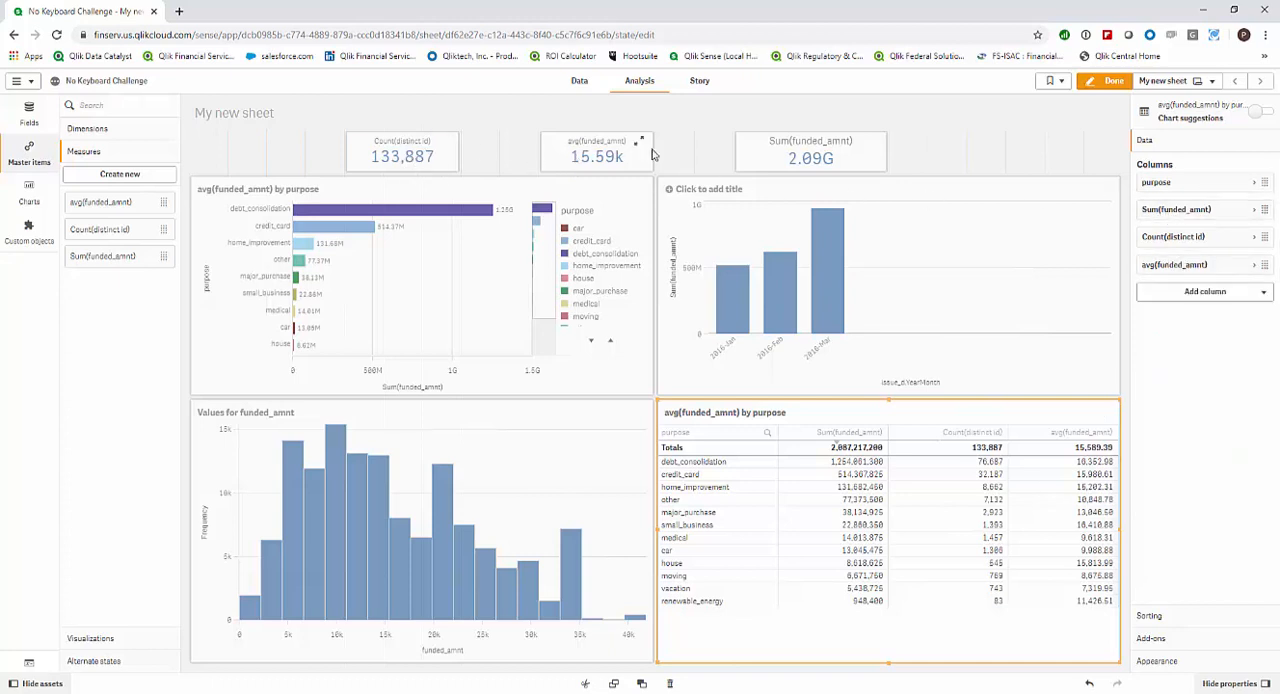
Reorder the table's columns to purpose, Count(distinct id), avg(funded_amnt), Sum(funded_amnt), matching the KPI order.
left_click_drag(1166, 251, 1168, 212)
left_click_drag(1156, 272, 1160, 237)
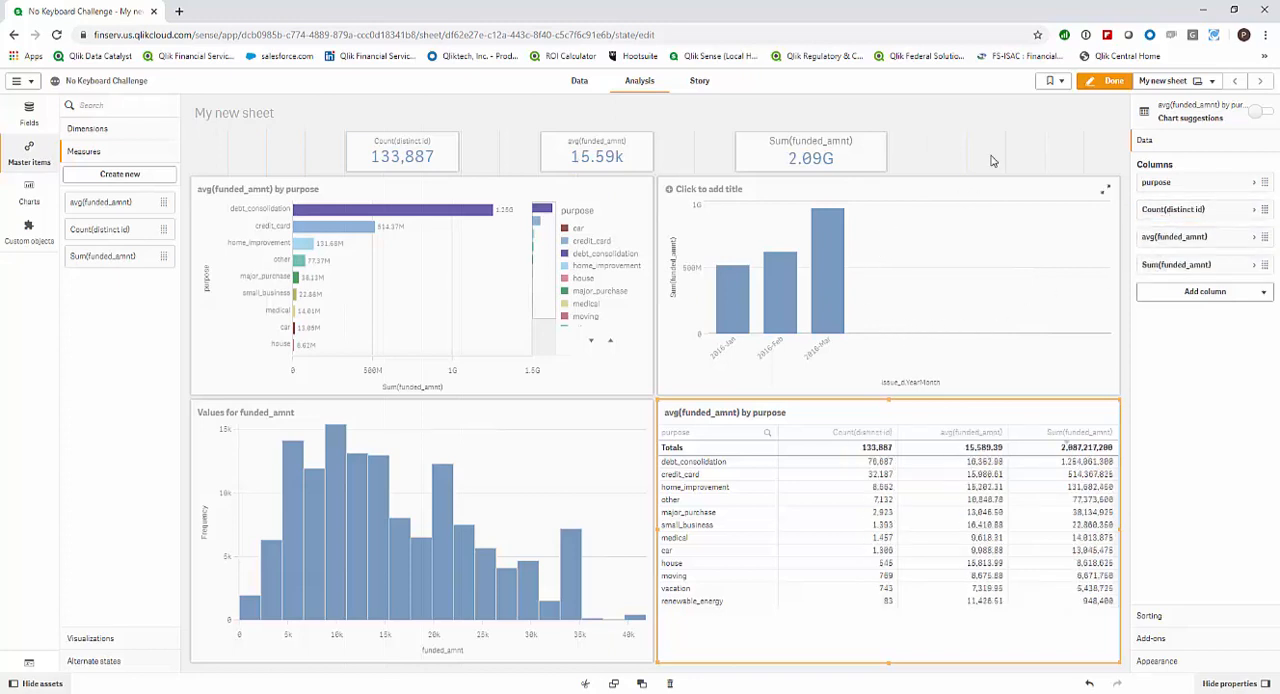
Finish editing the sheet and open the smart search for the app's data.
left_click(1112, 80)
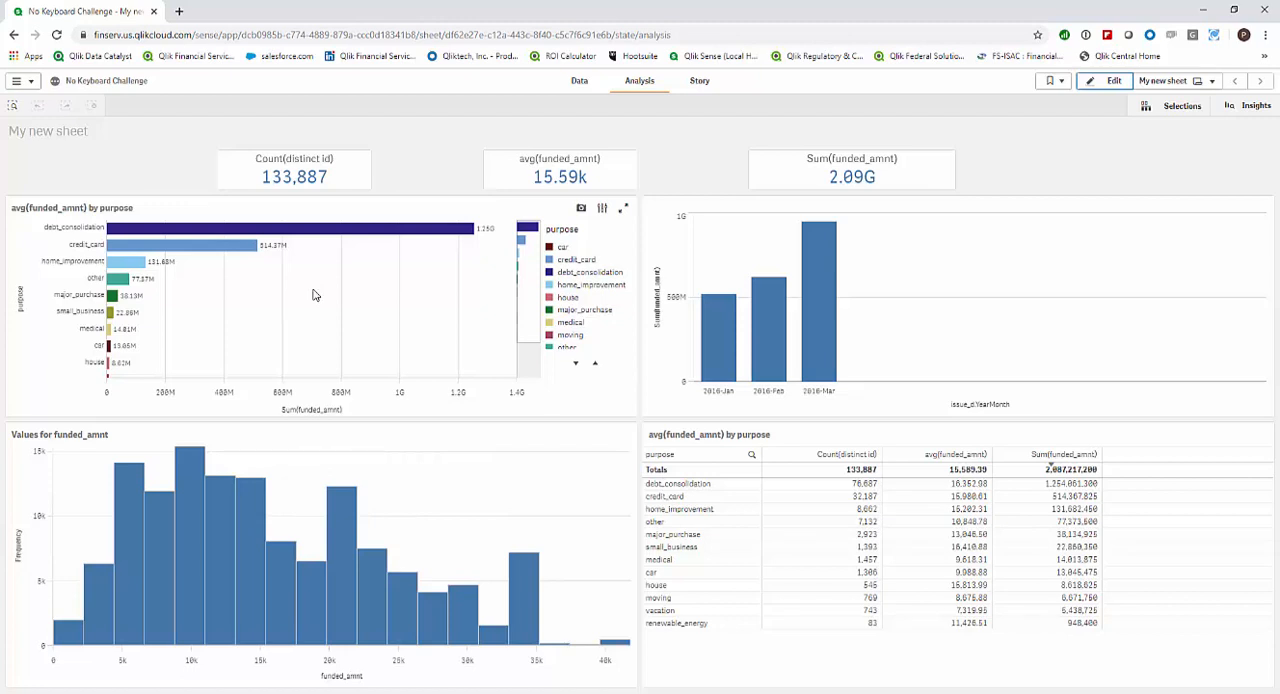
left_click(13, 108)
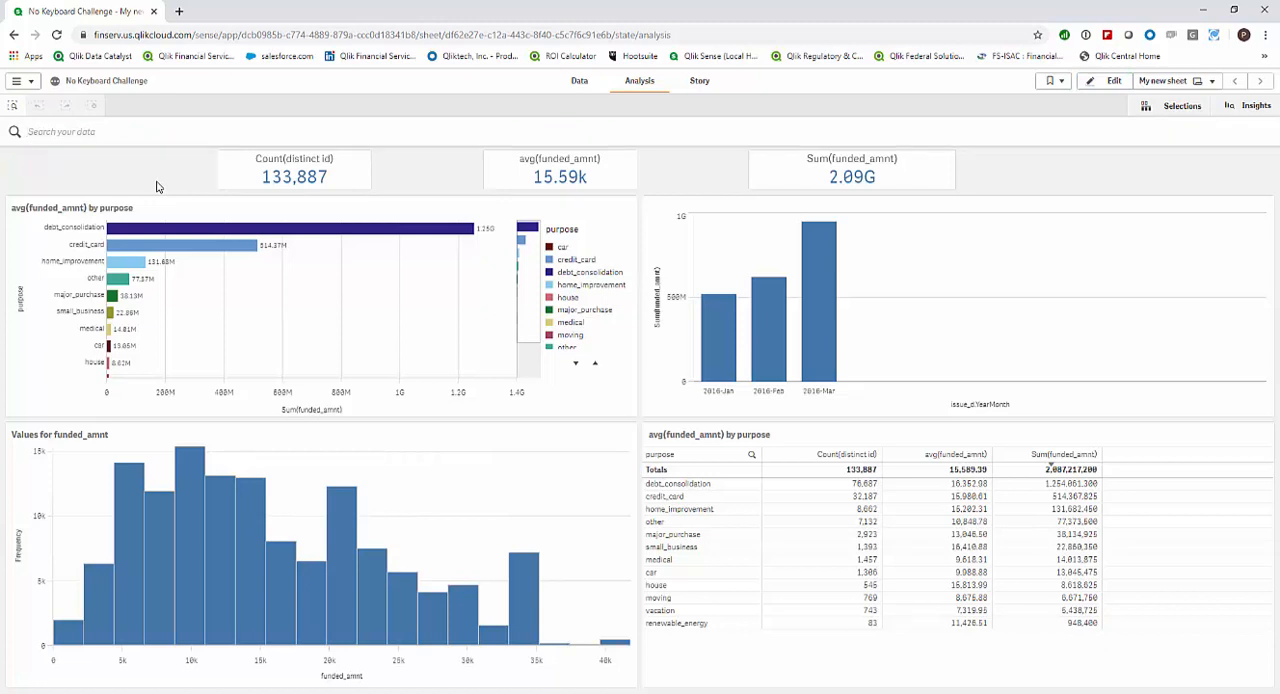
Search the data for fl "60 months" a and apply the match on addr_state FL, term 60 months and grade A.
type("fl")
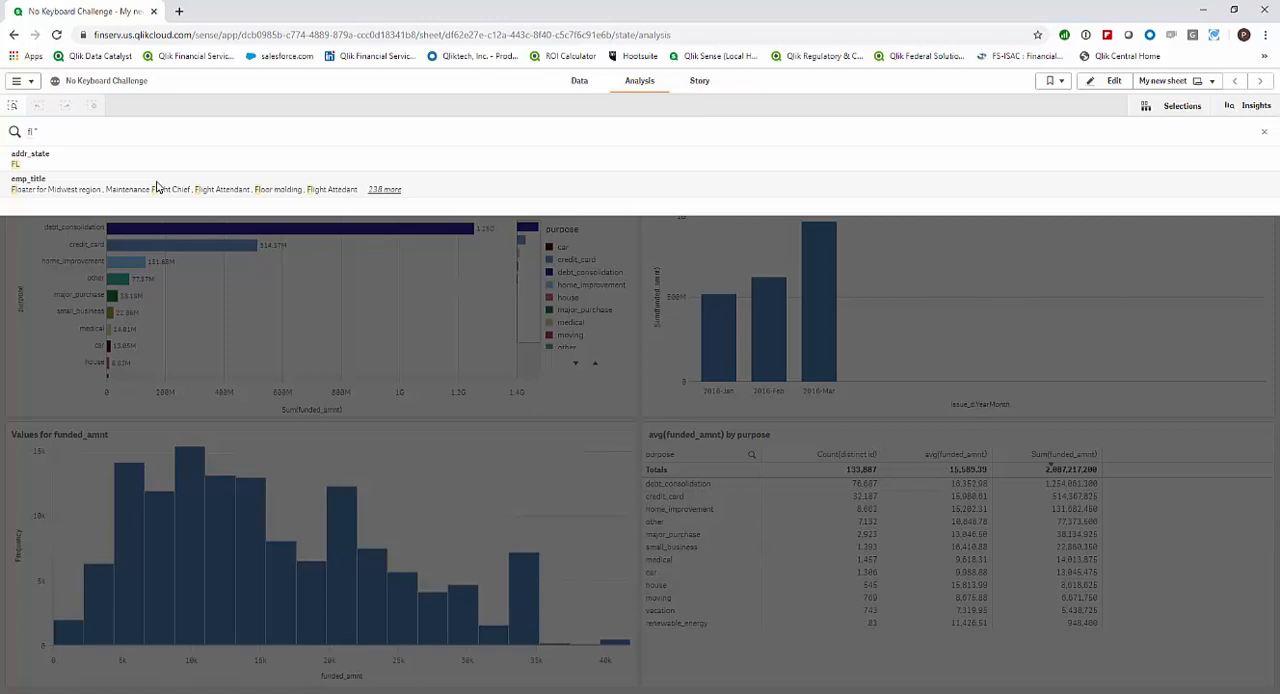
type("\"60 months\" a")
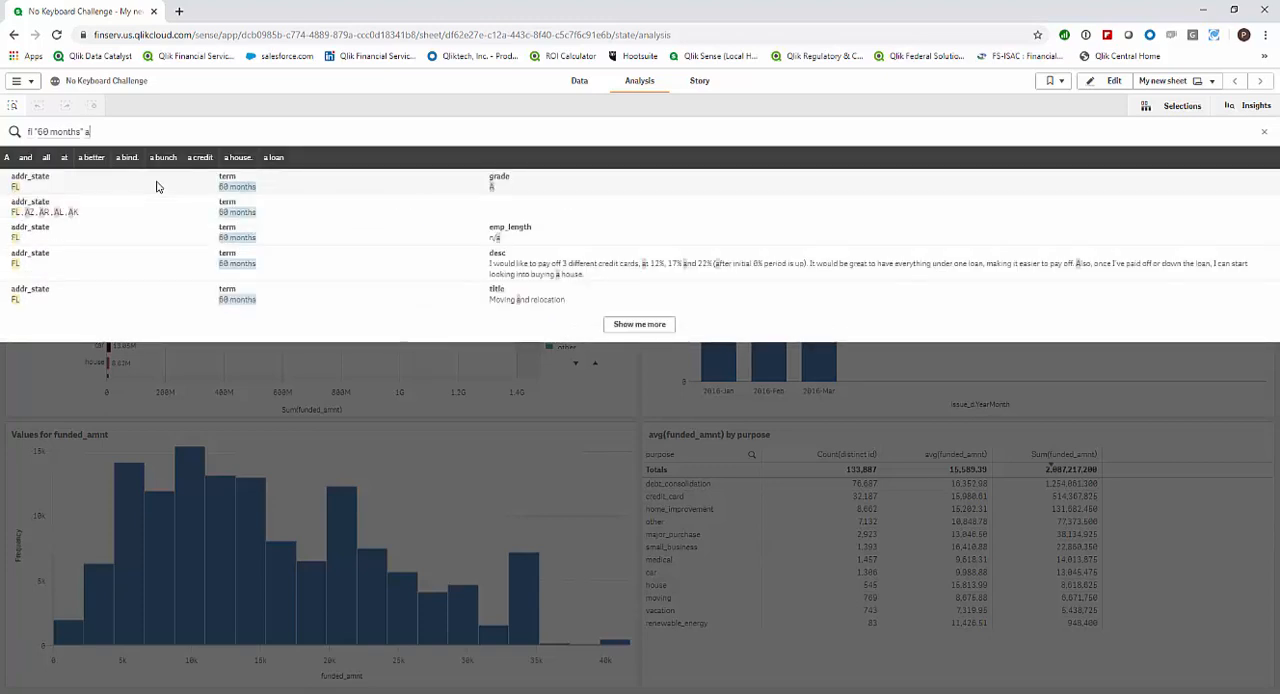
left_click(159, 186)
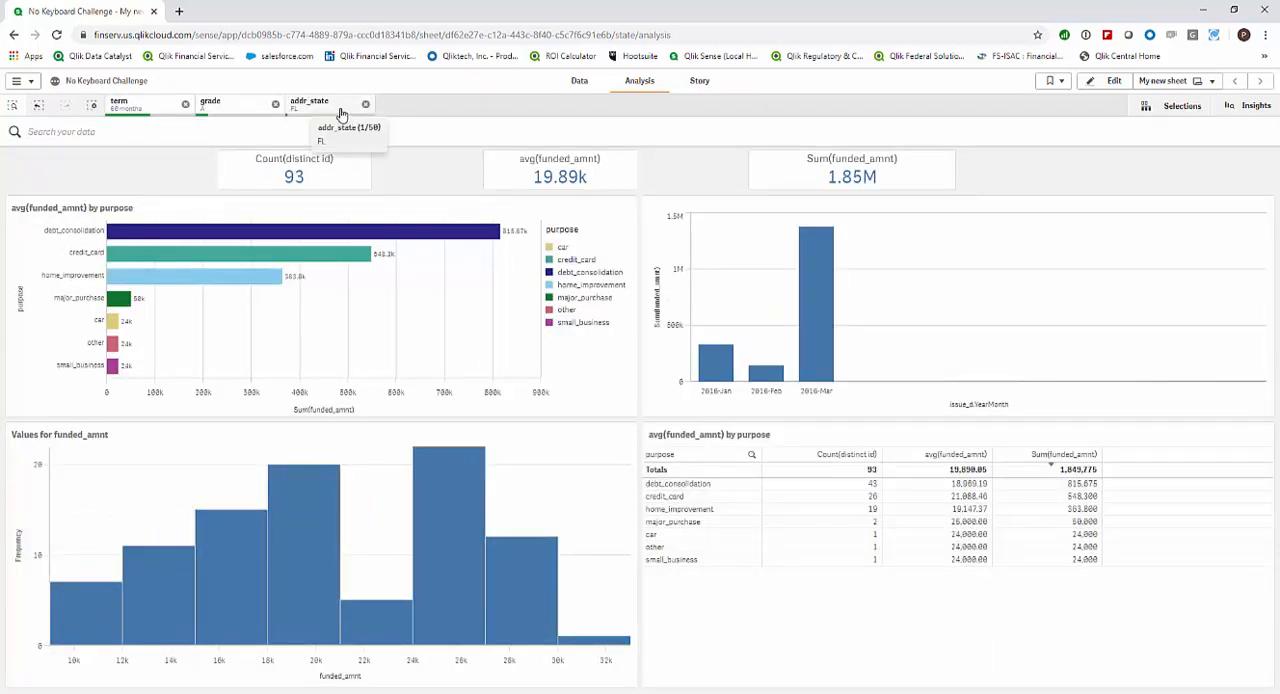
Switch the term selection to its excluded value, 36 months, and confirm it.
left_click(138, 108)
left_click(366, 174)
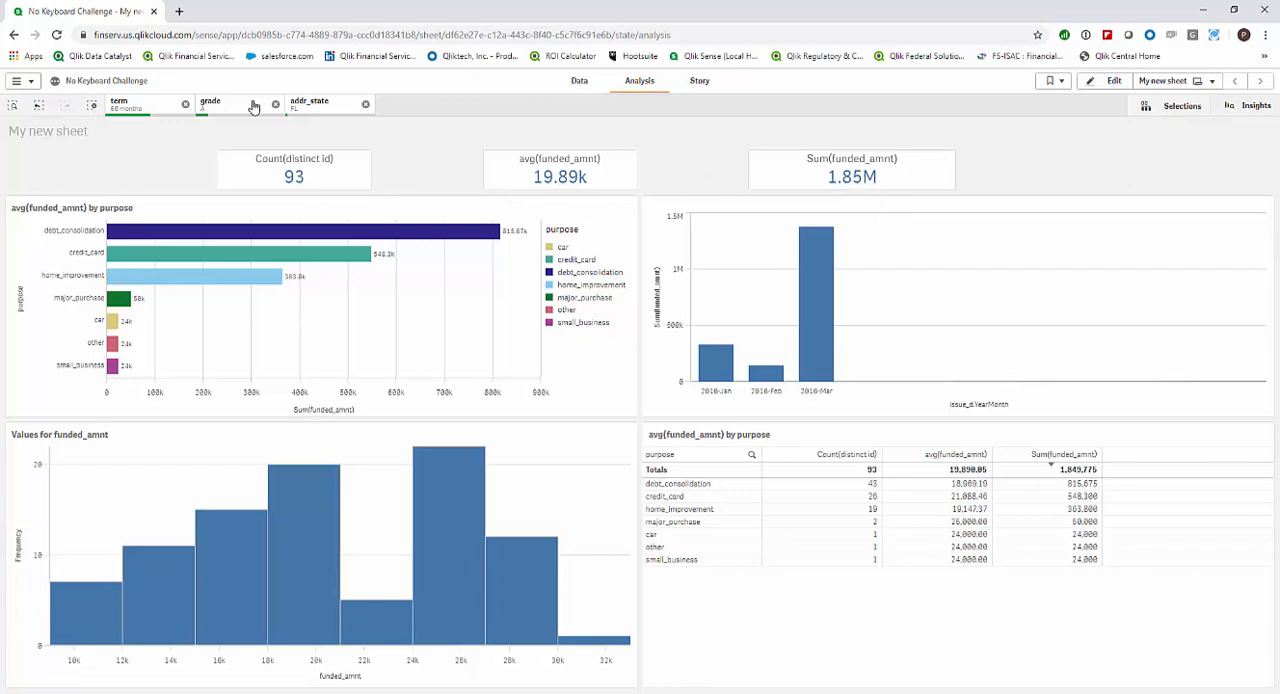
left_click(145, 107)
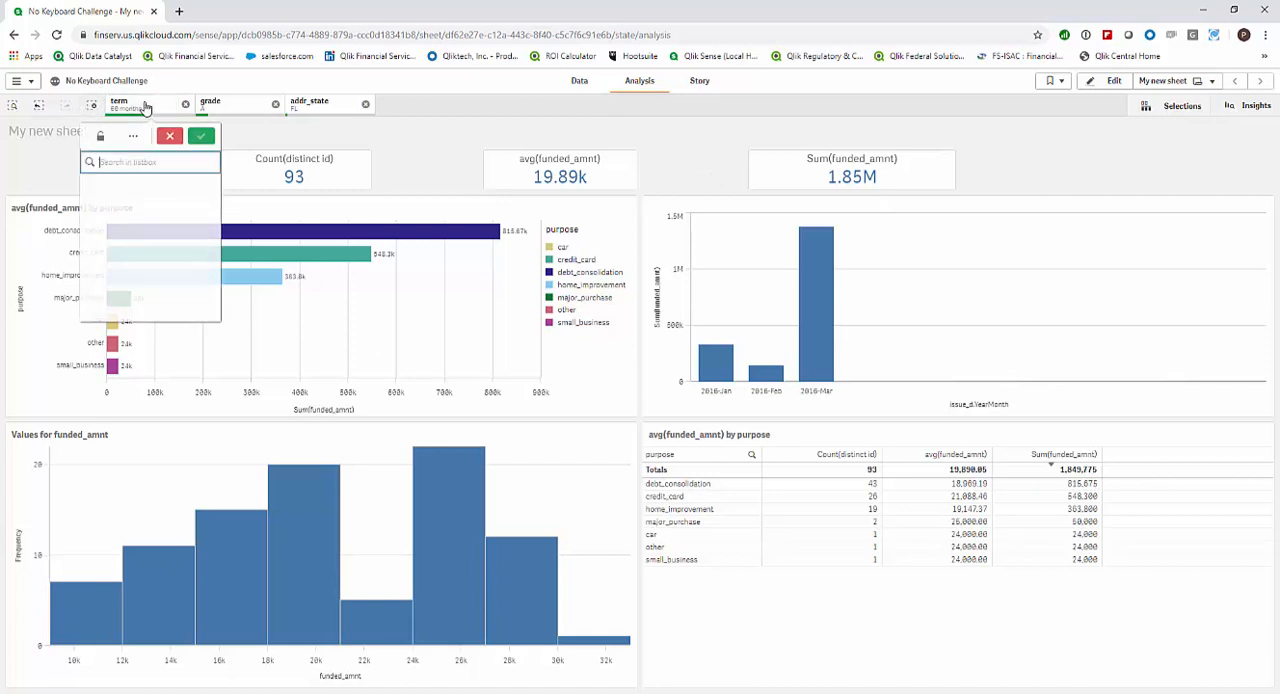
left_click(133, 135)
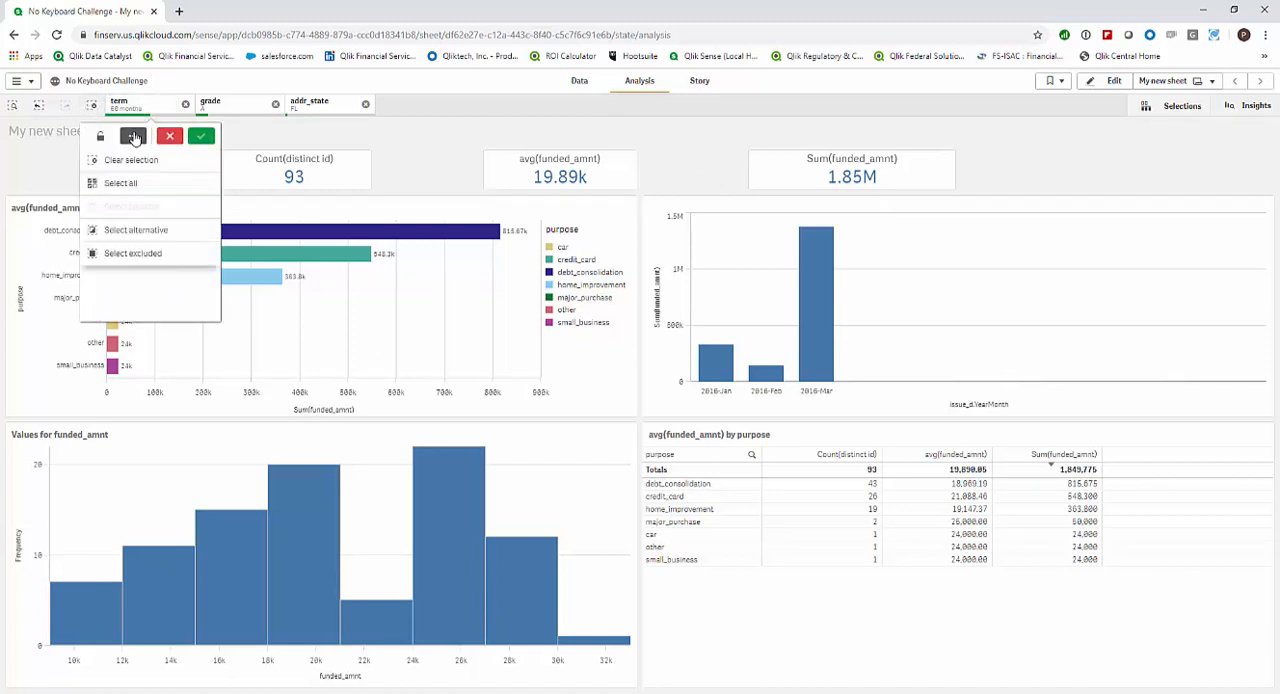
left_click(132, 254)
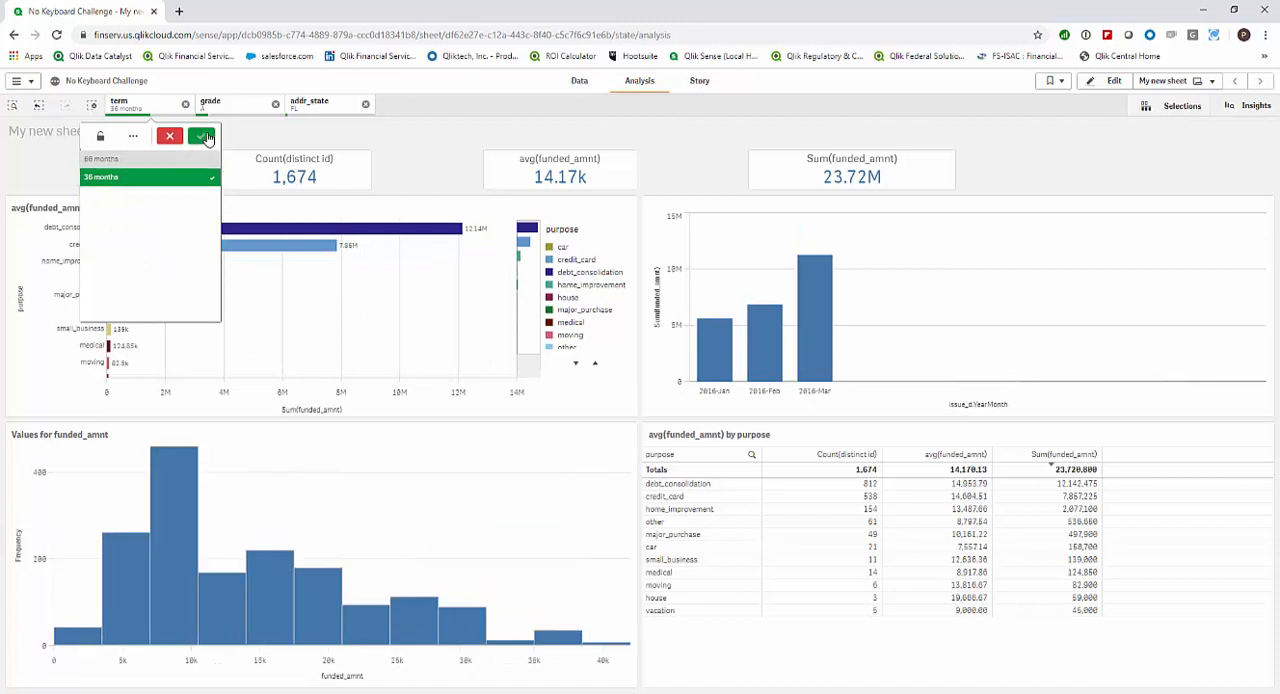
left_click(204, 137)
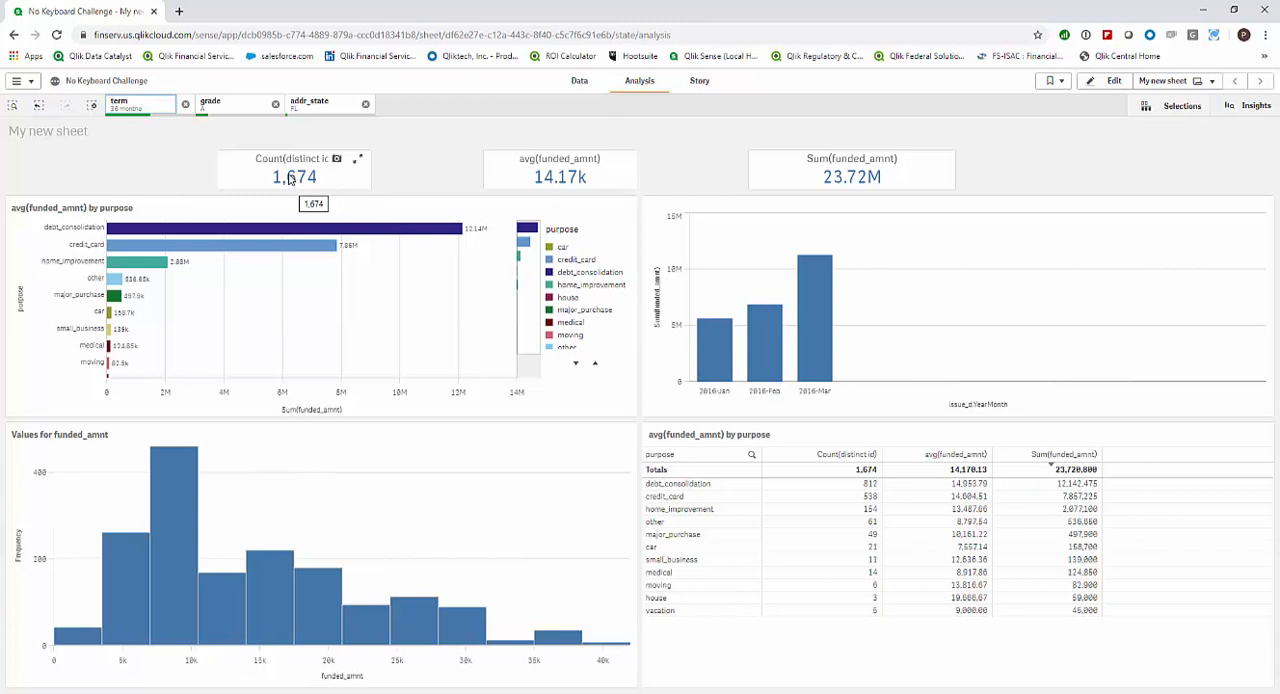
Filter the sheet to the purposes debt_consolidation, credit_card and major_purchase from the table, and confirm the selection.
left_click(700, 484)
left_click(697, 497)
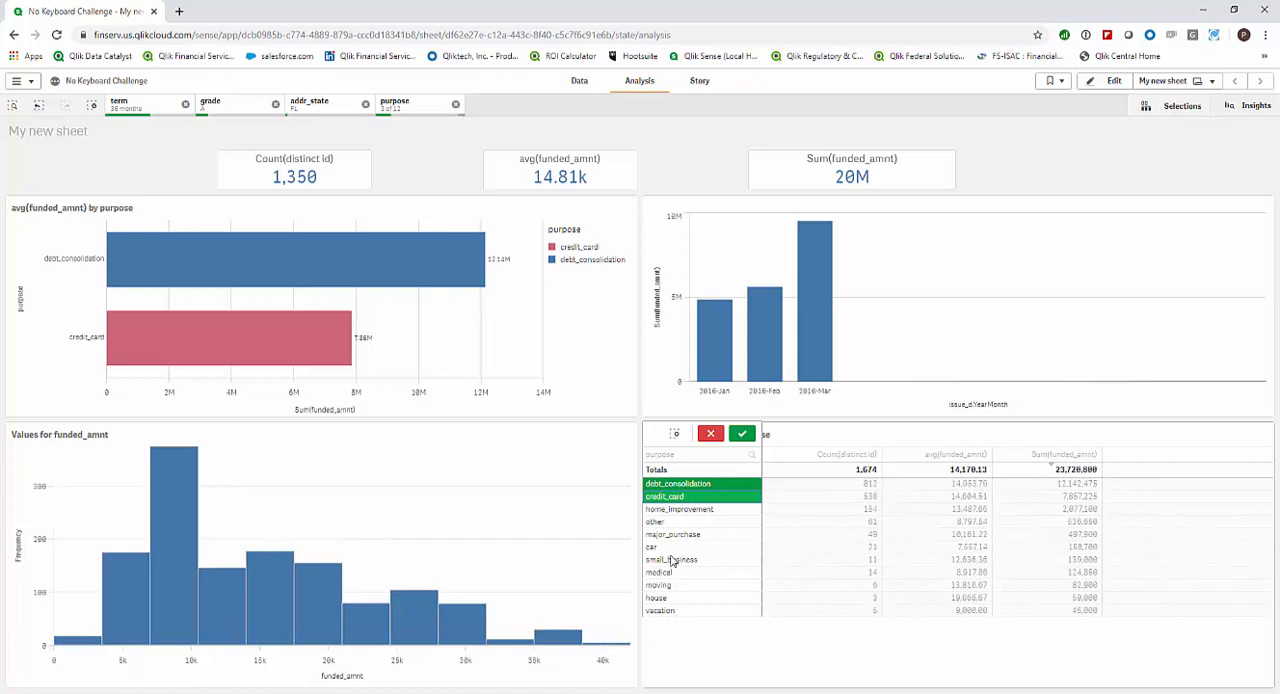
left_click(676, 535)
left_click(742, 434)
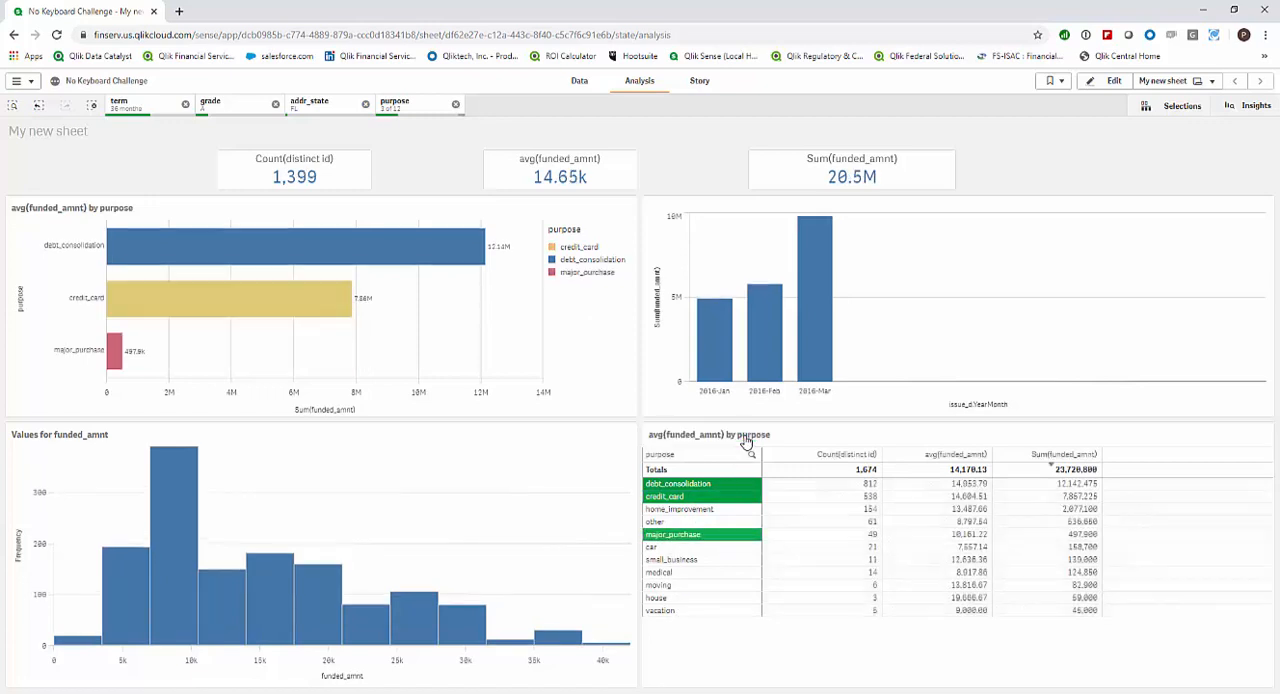